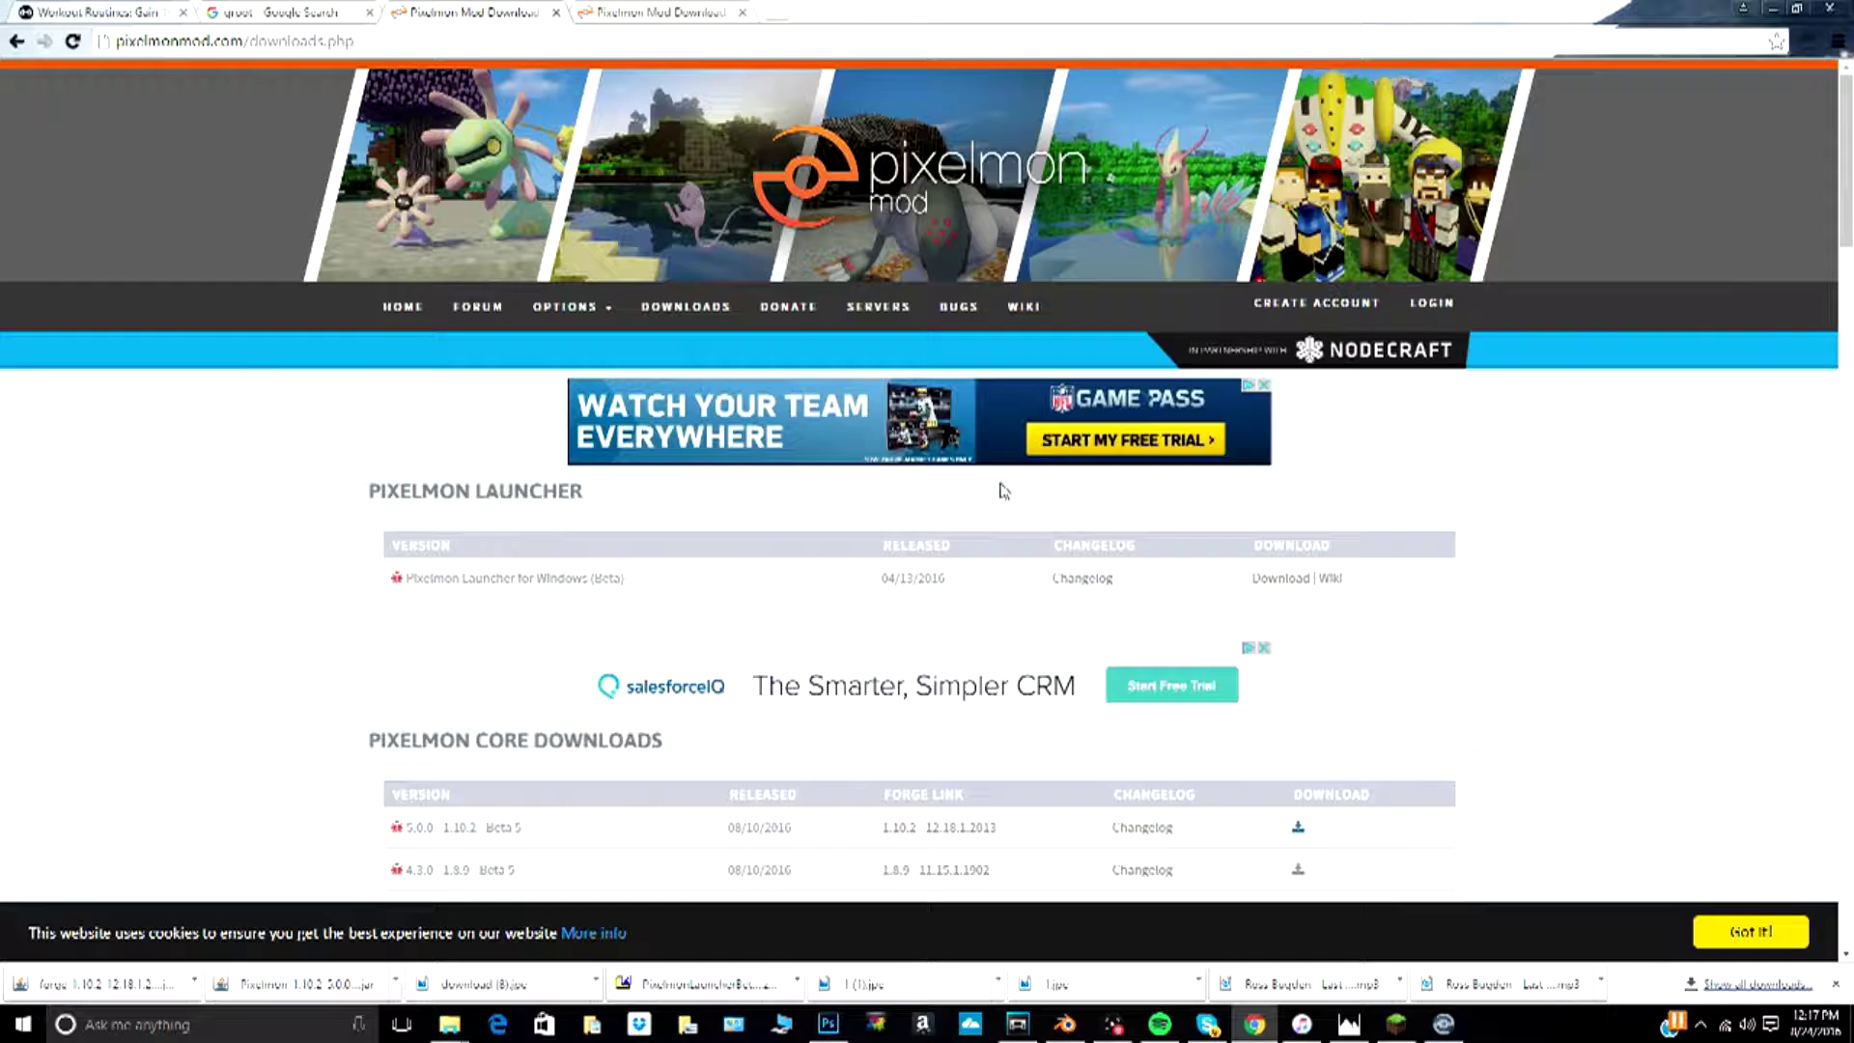
Step: Open pixelmonmod.com in a new Chrome tab and look over its home page
scroll(1531, 339, down, 7)
scroll(1545, 345, up, 7)
scroll(595, 811, down, 7)
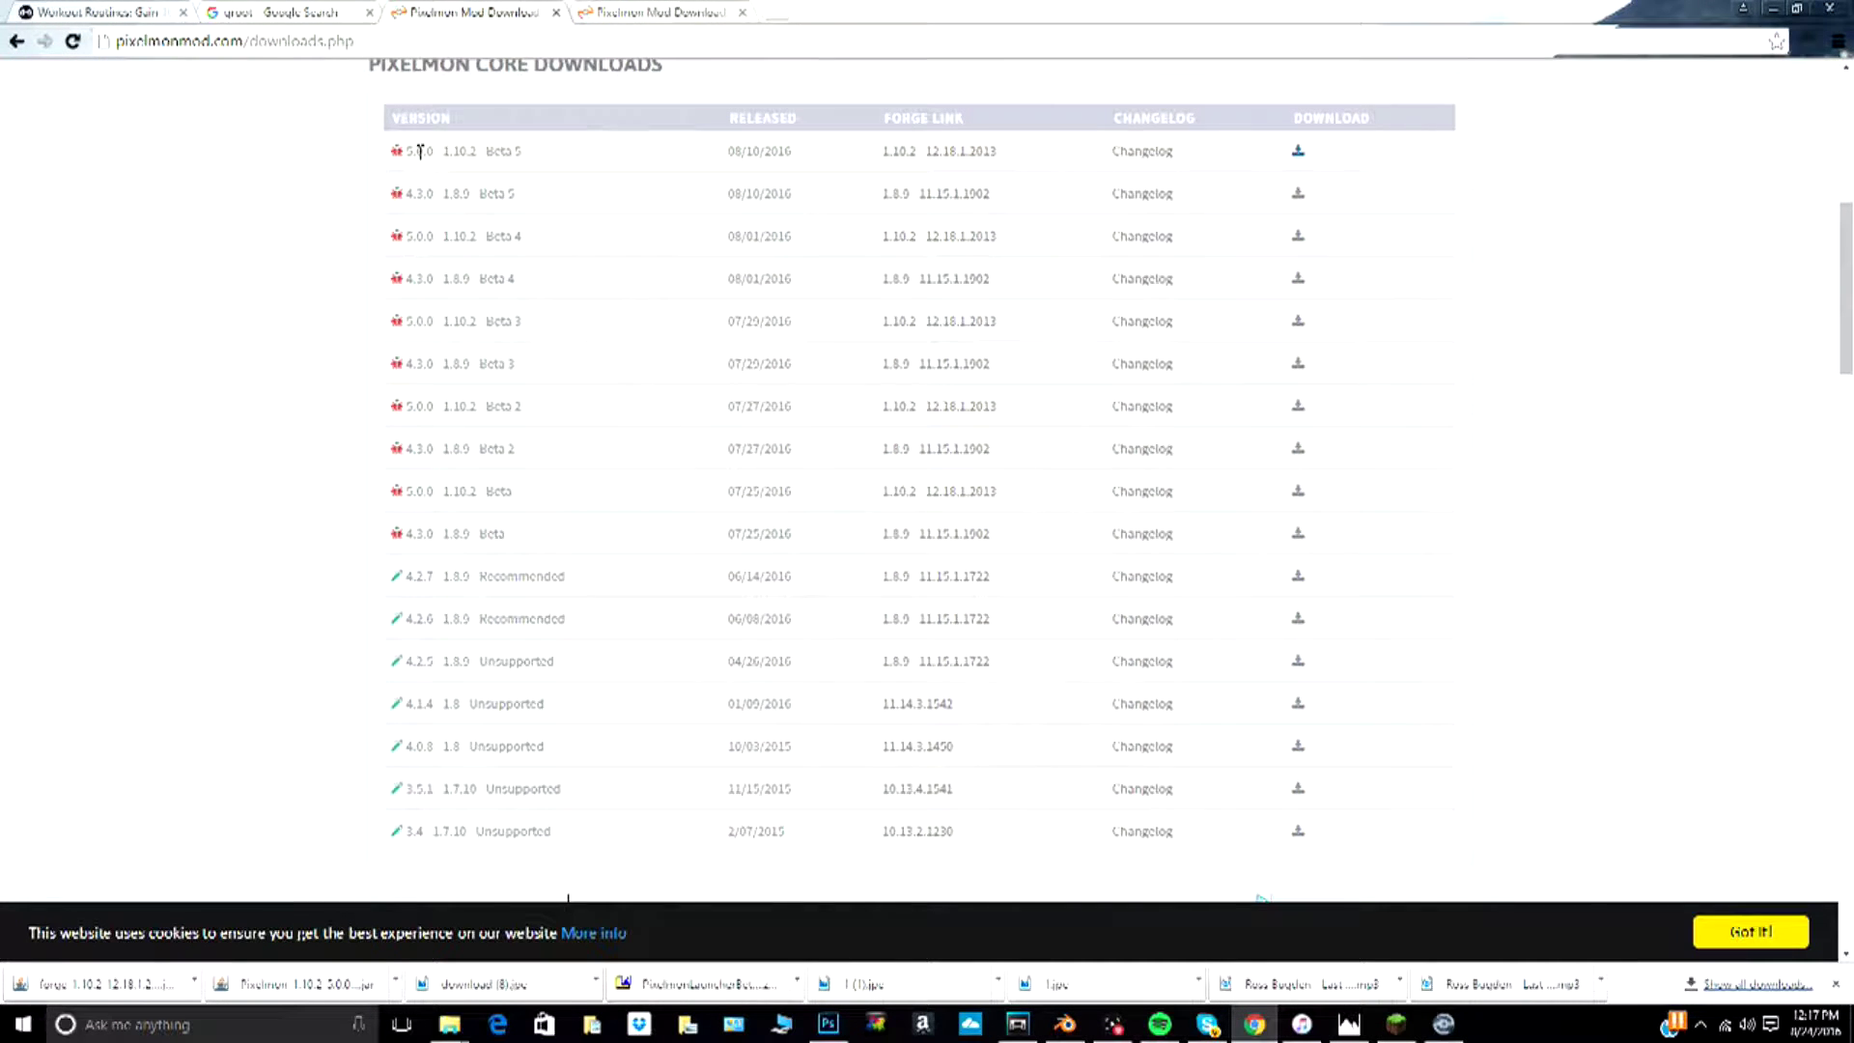
scroll(1379, 557, up, 7)
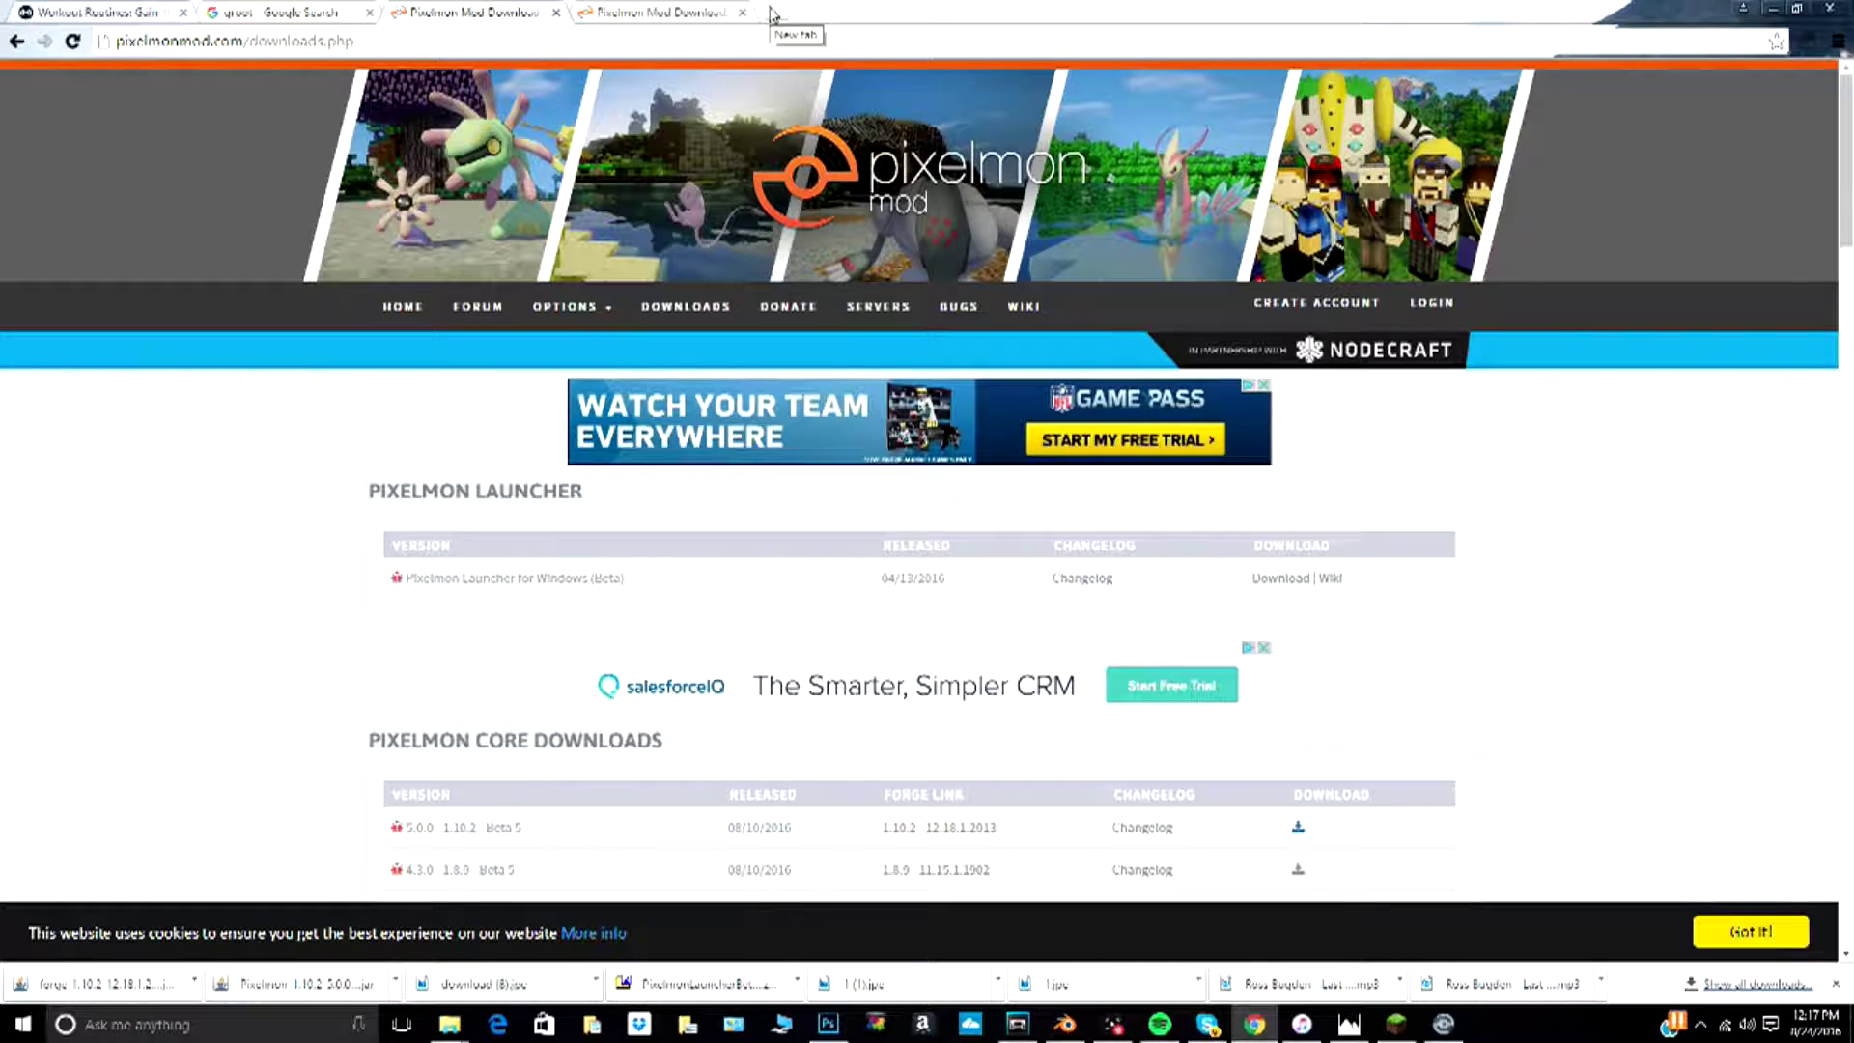
click(771, 14)
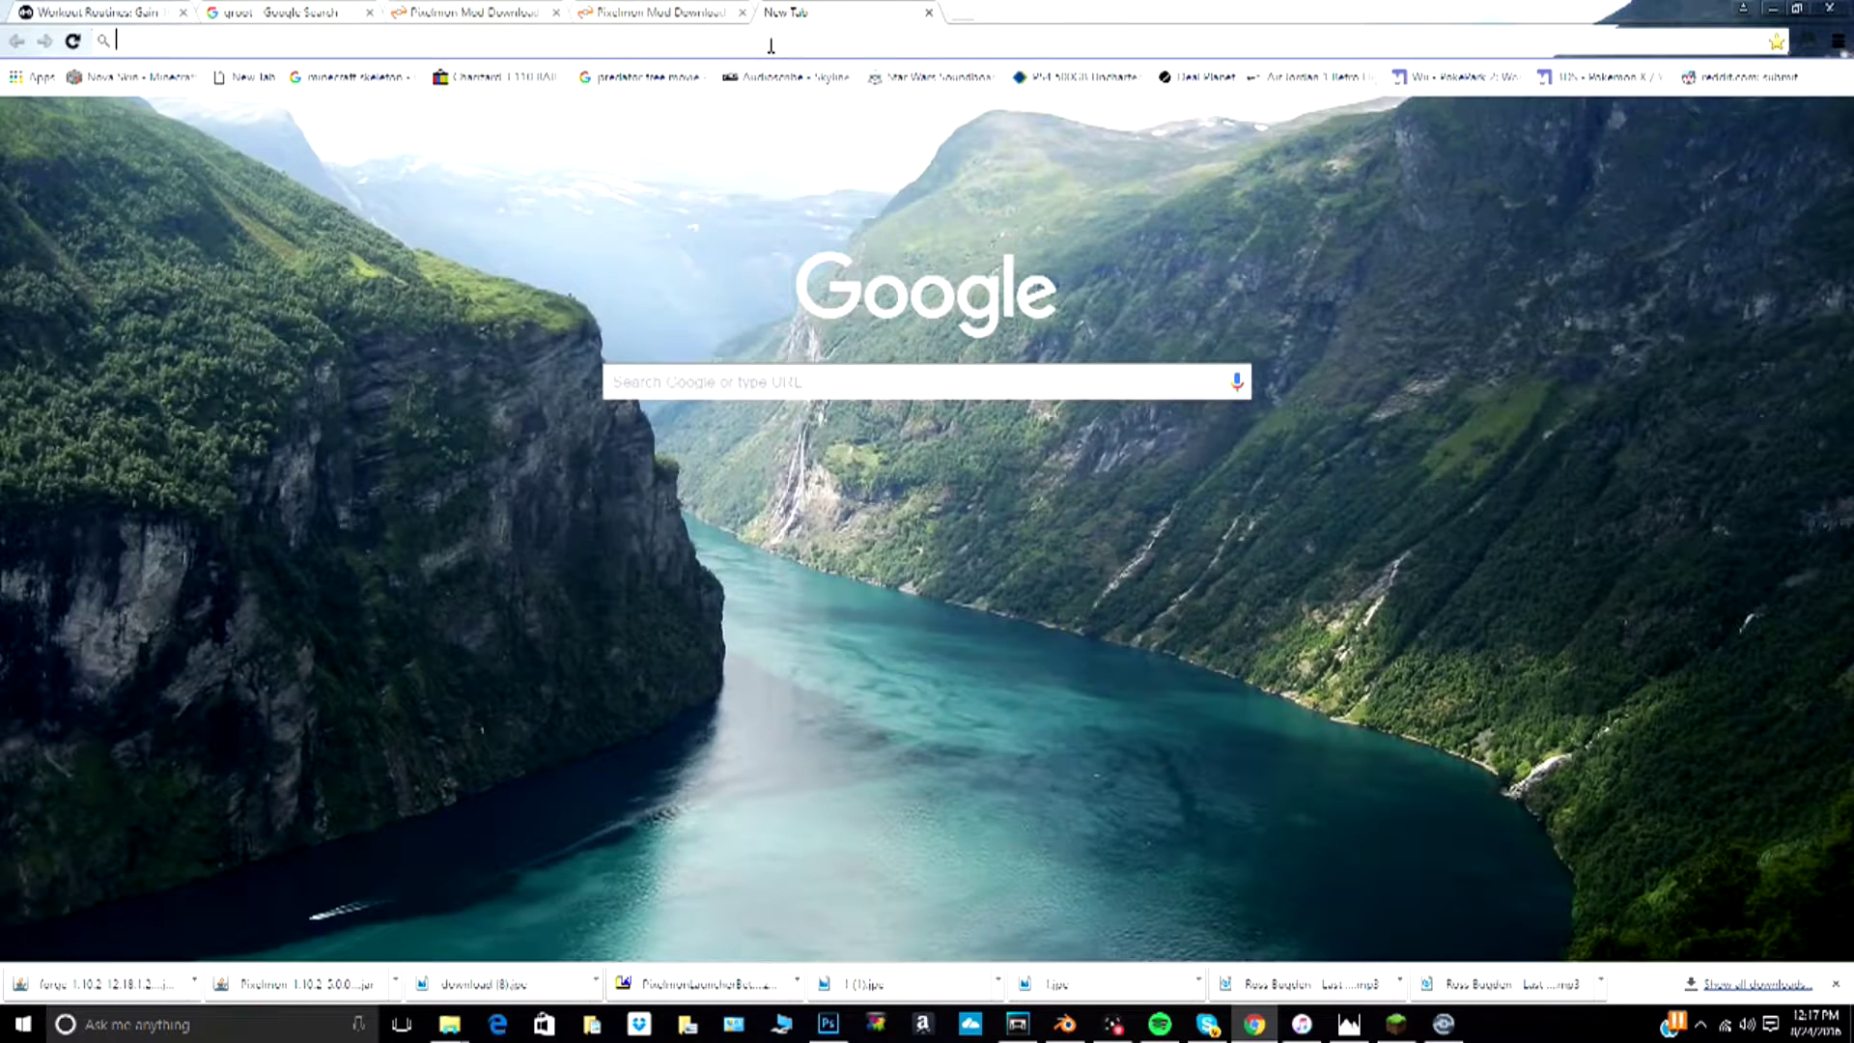
text(pixelm)
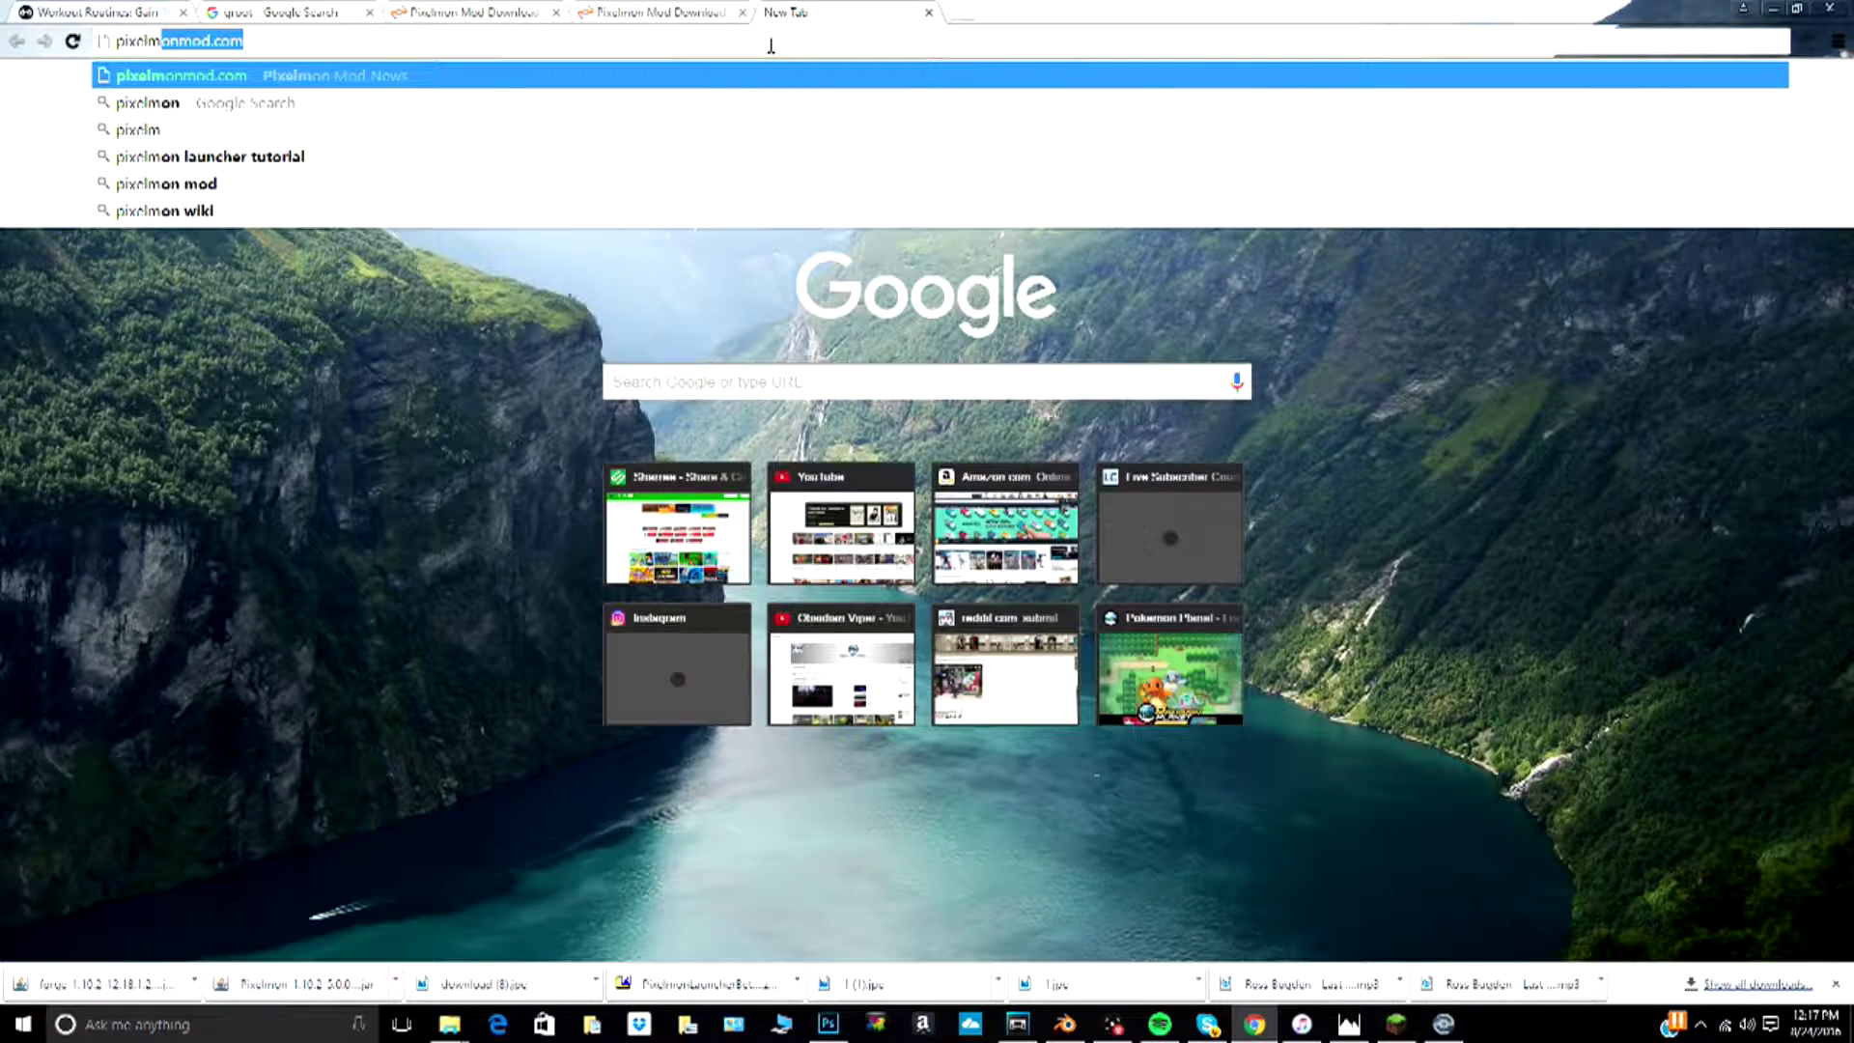
text(o)
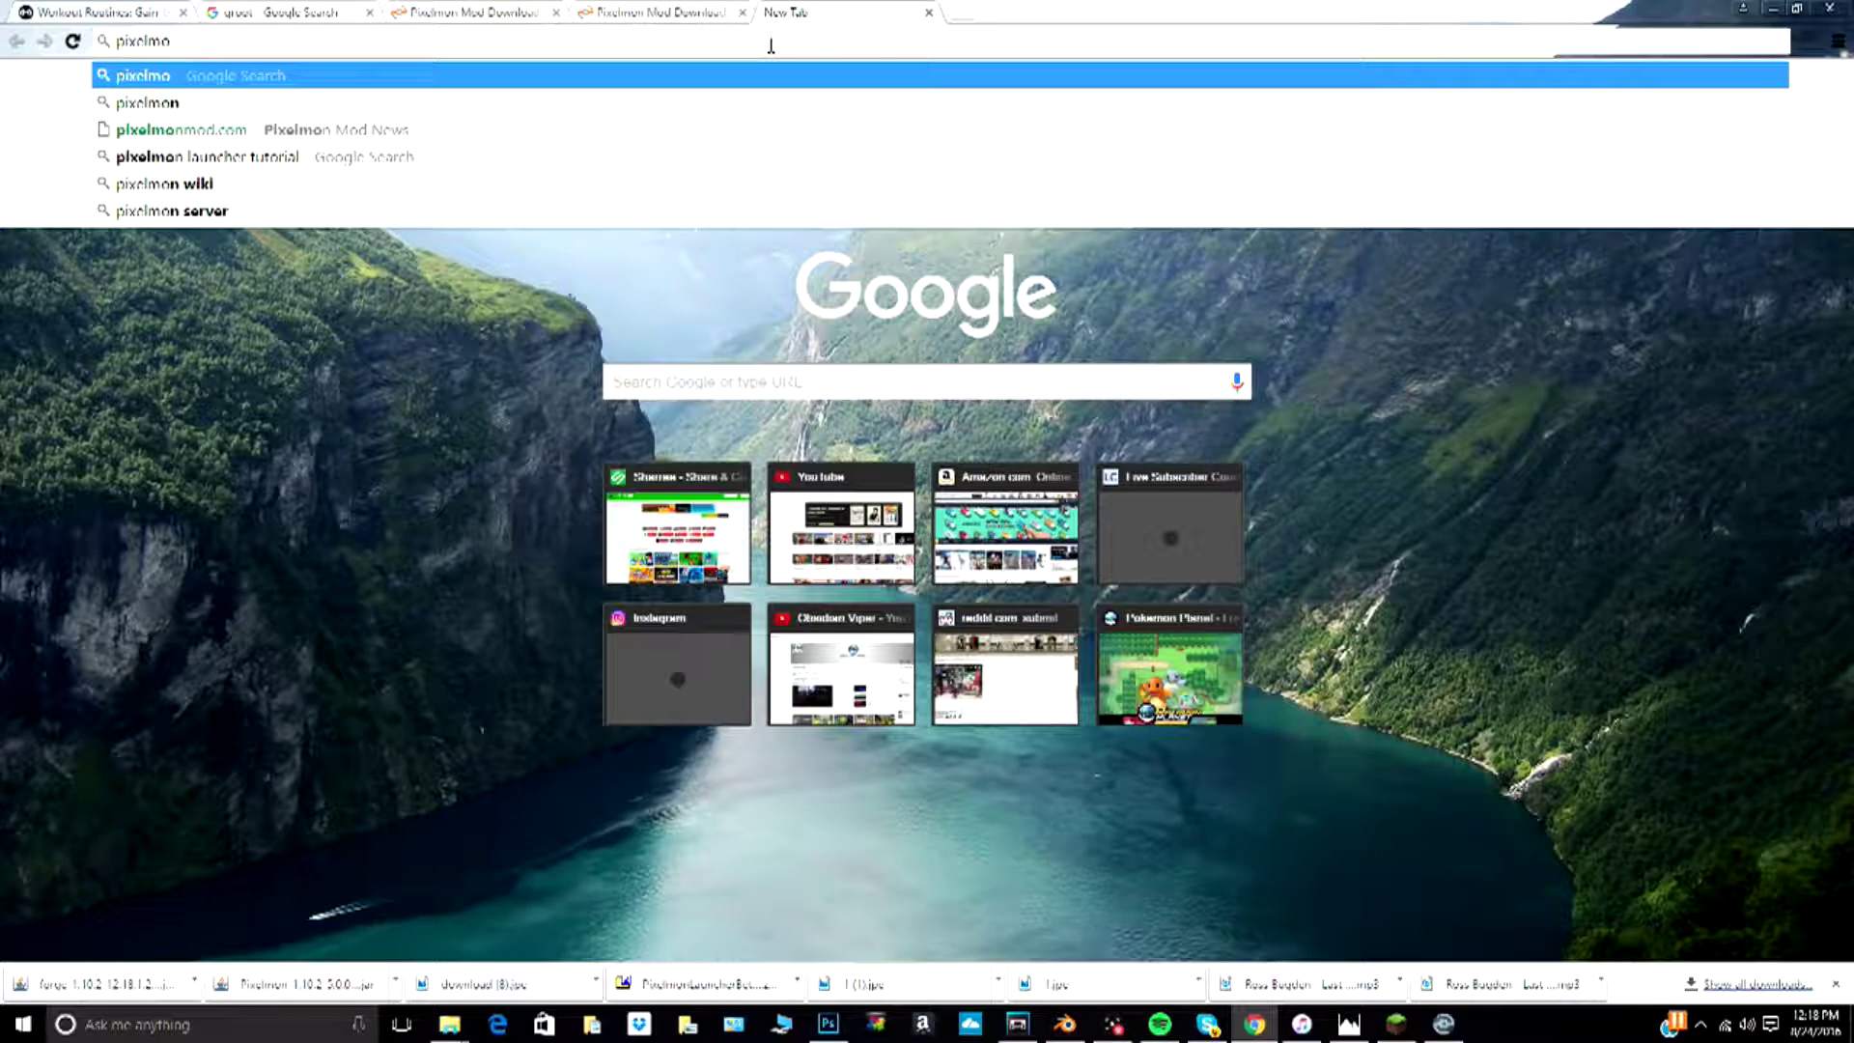
text(n)
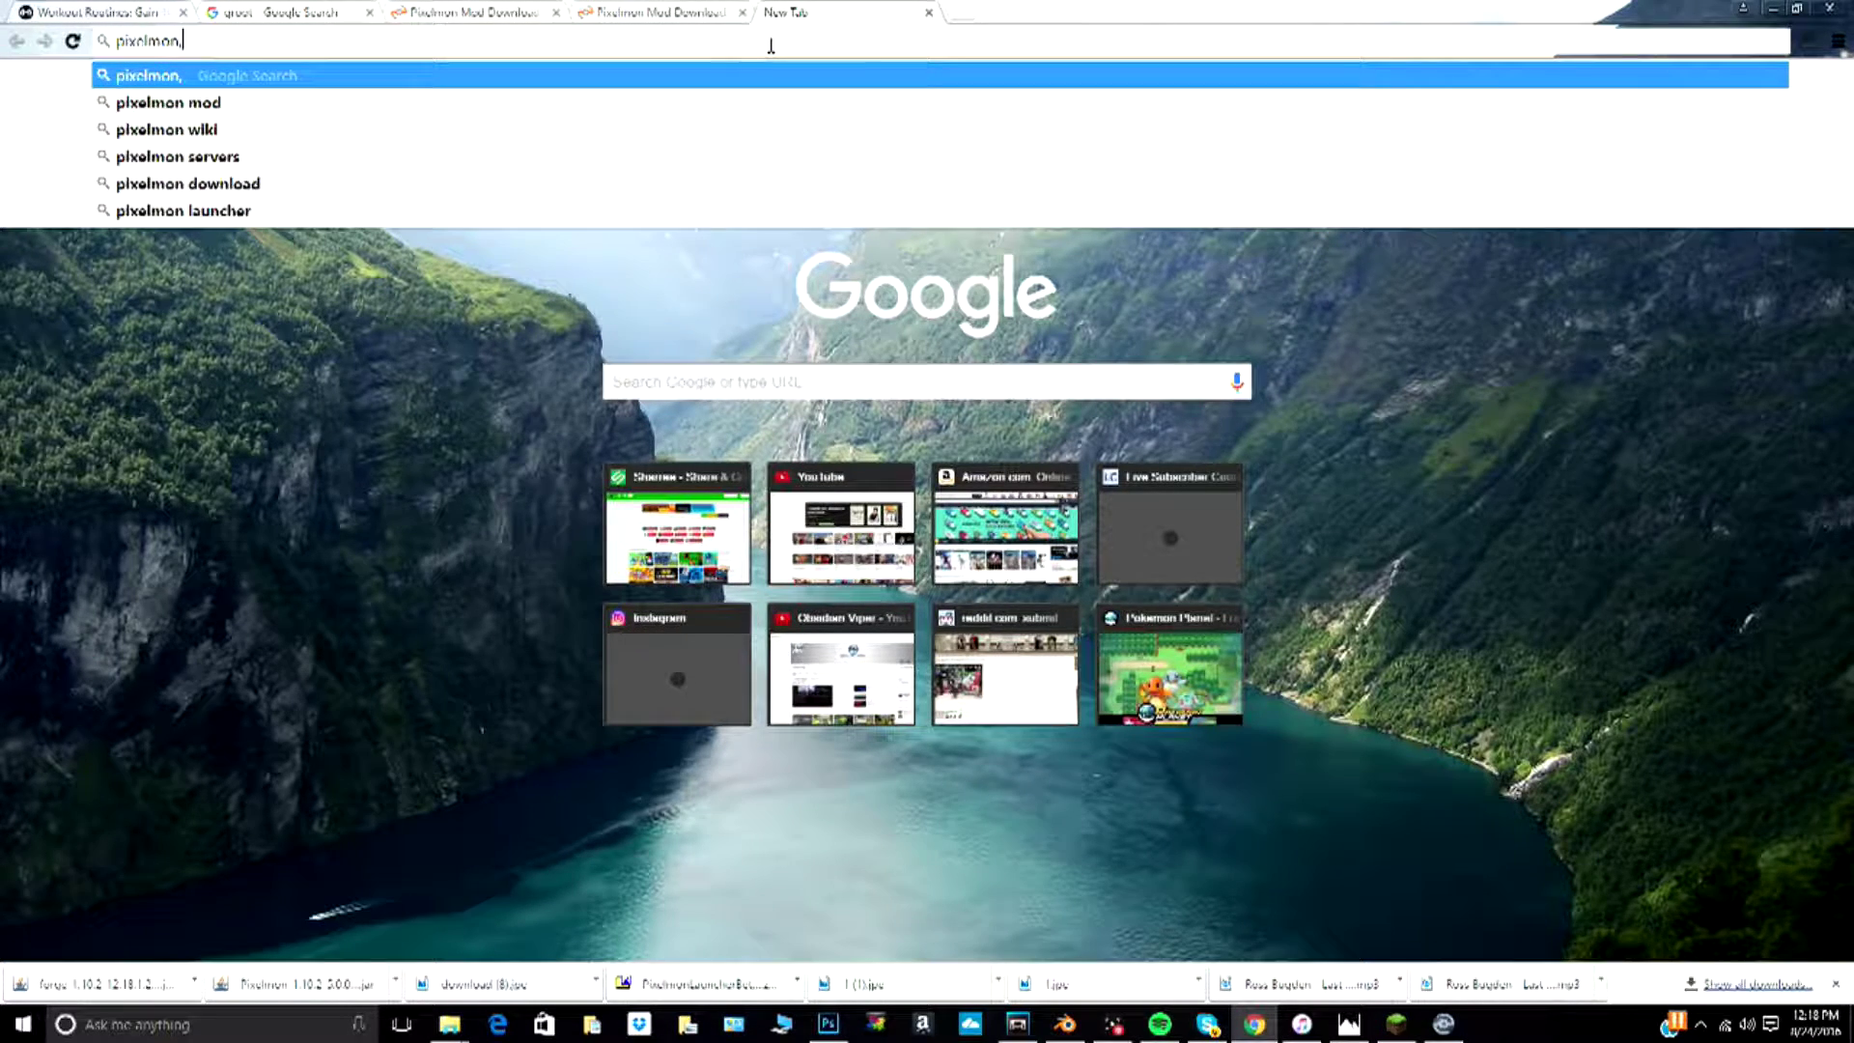
text(mod)
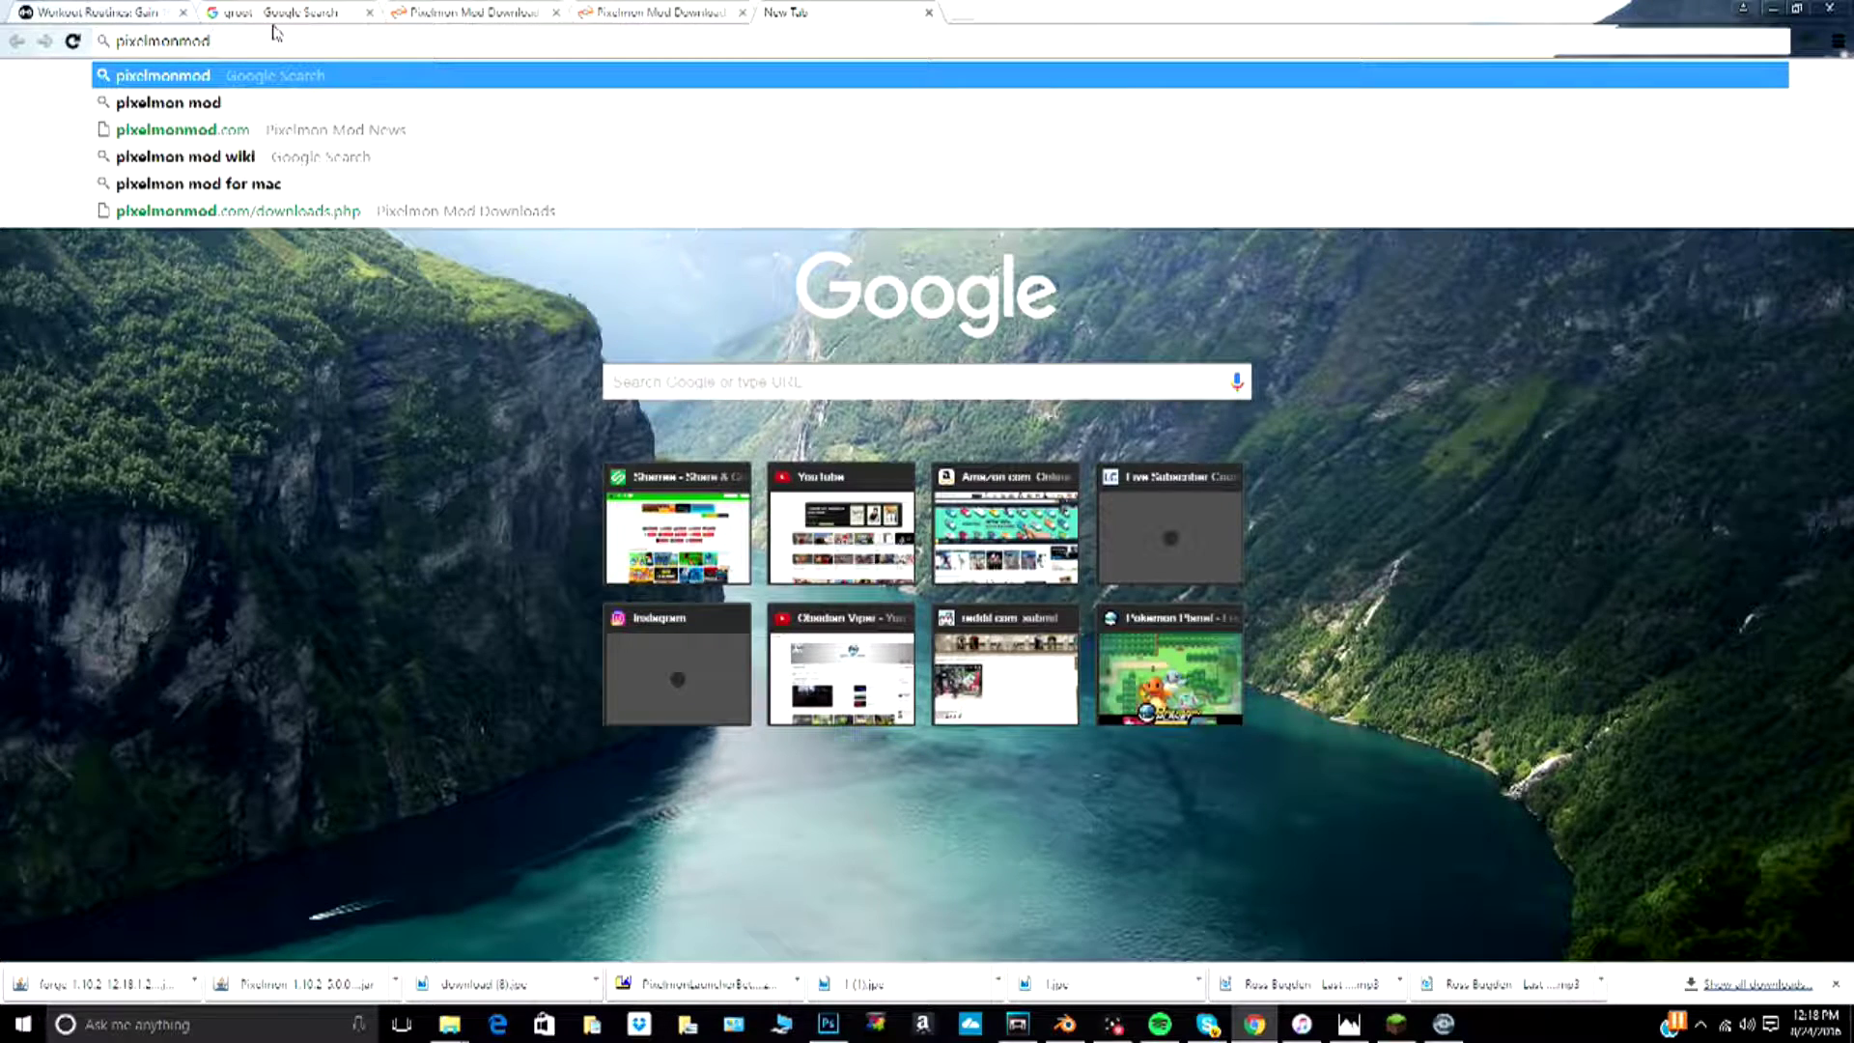
text(.com)
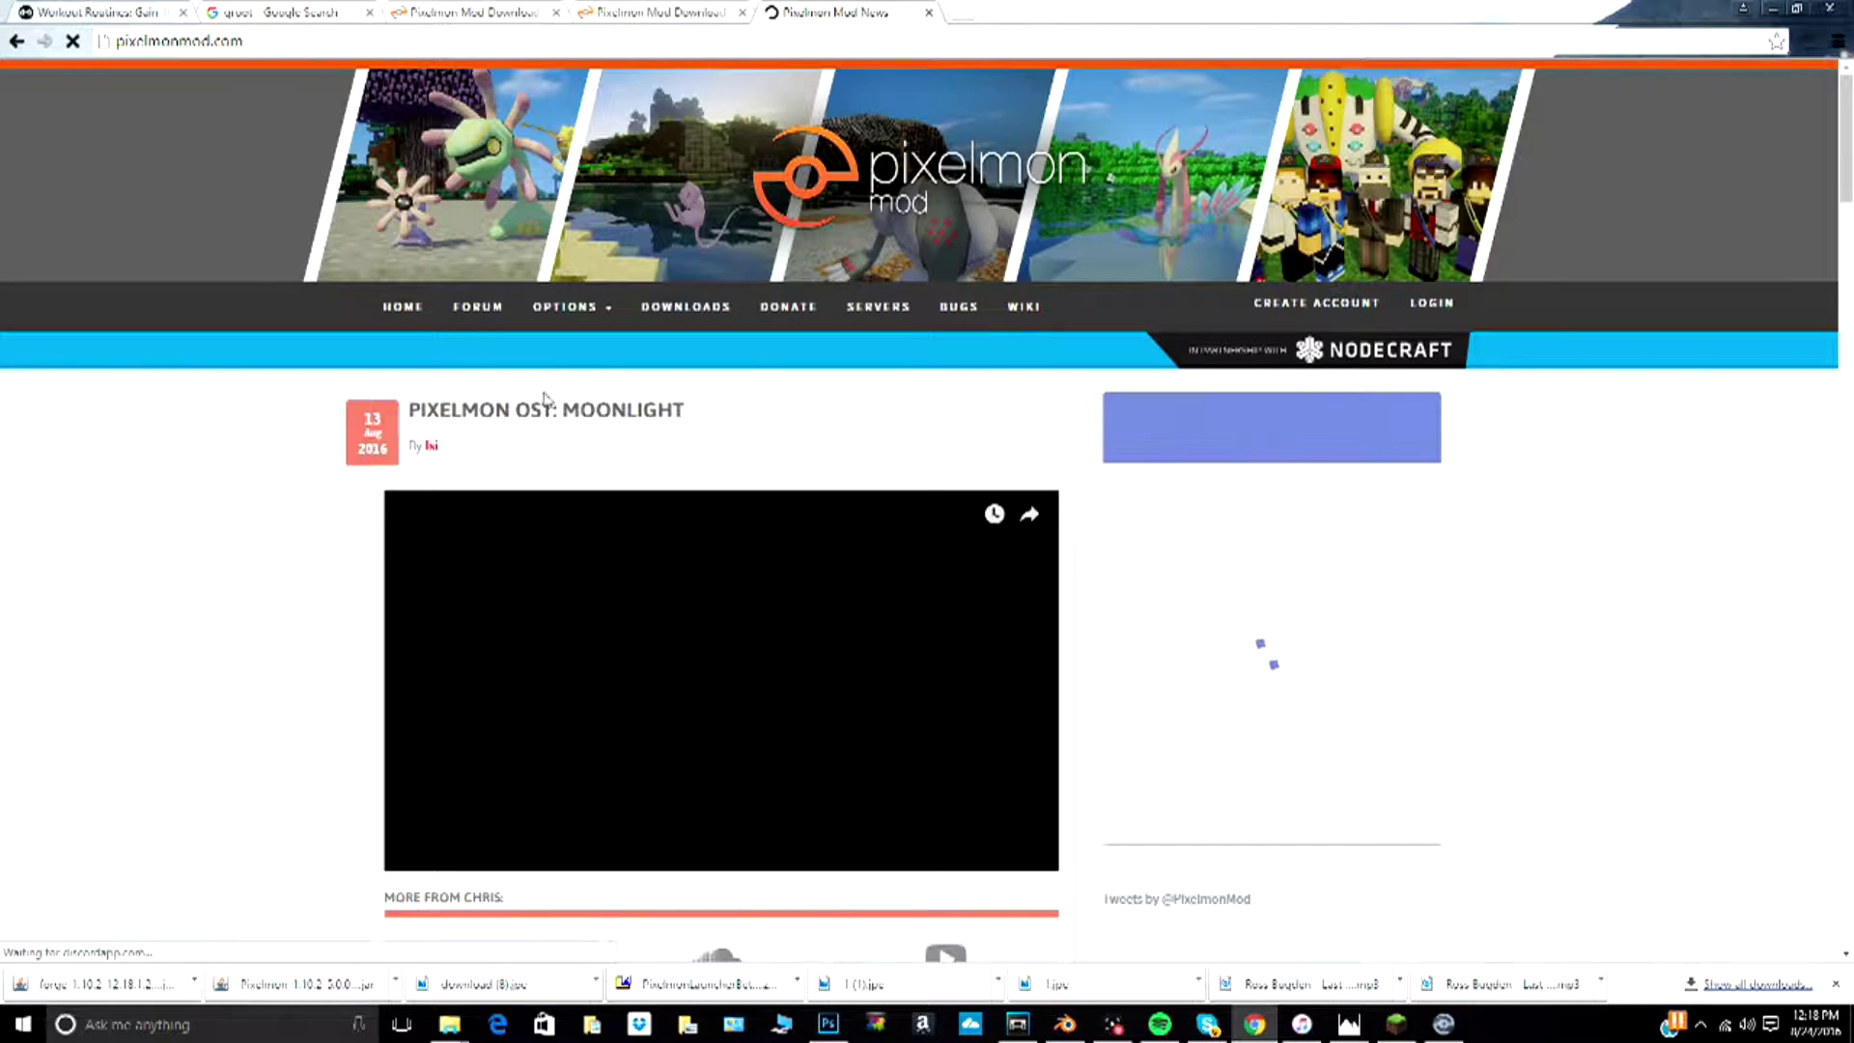
scroll(565, 386, down, 8)
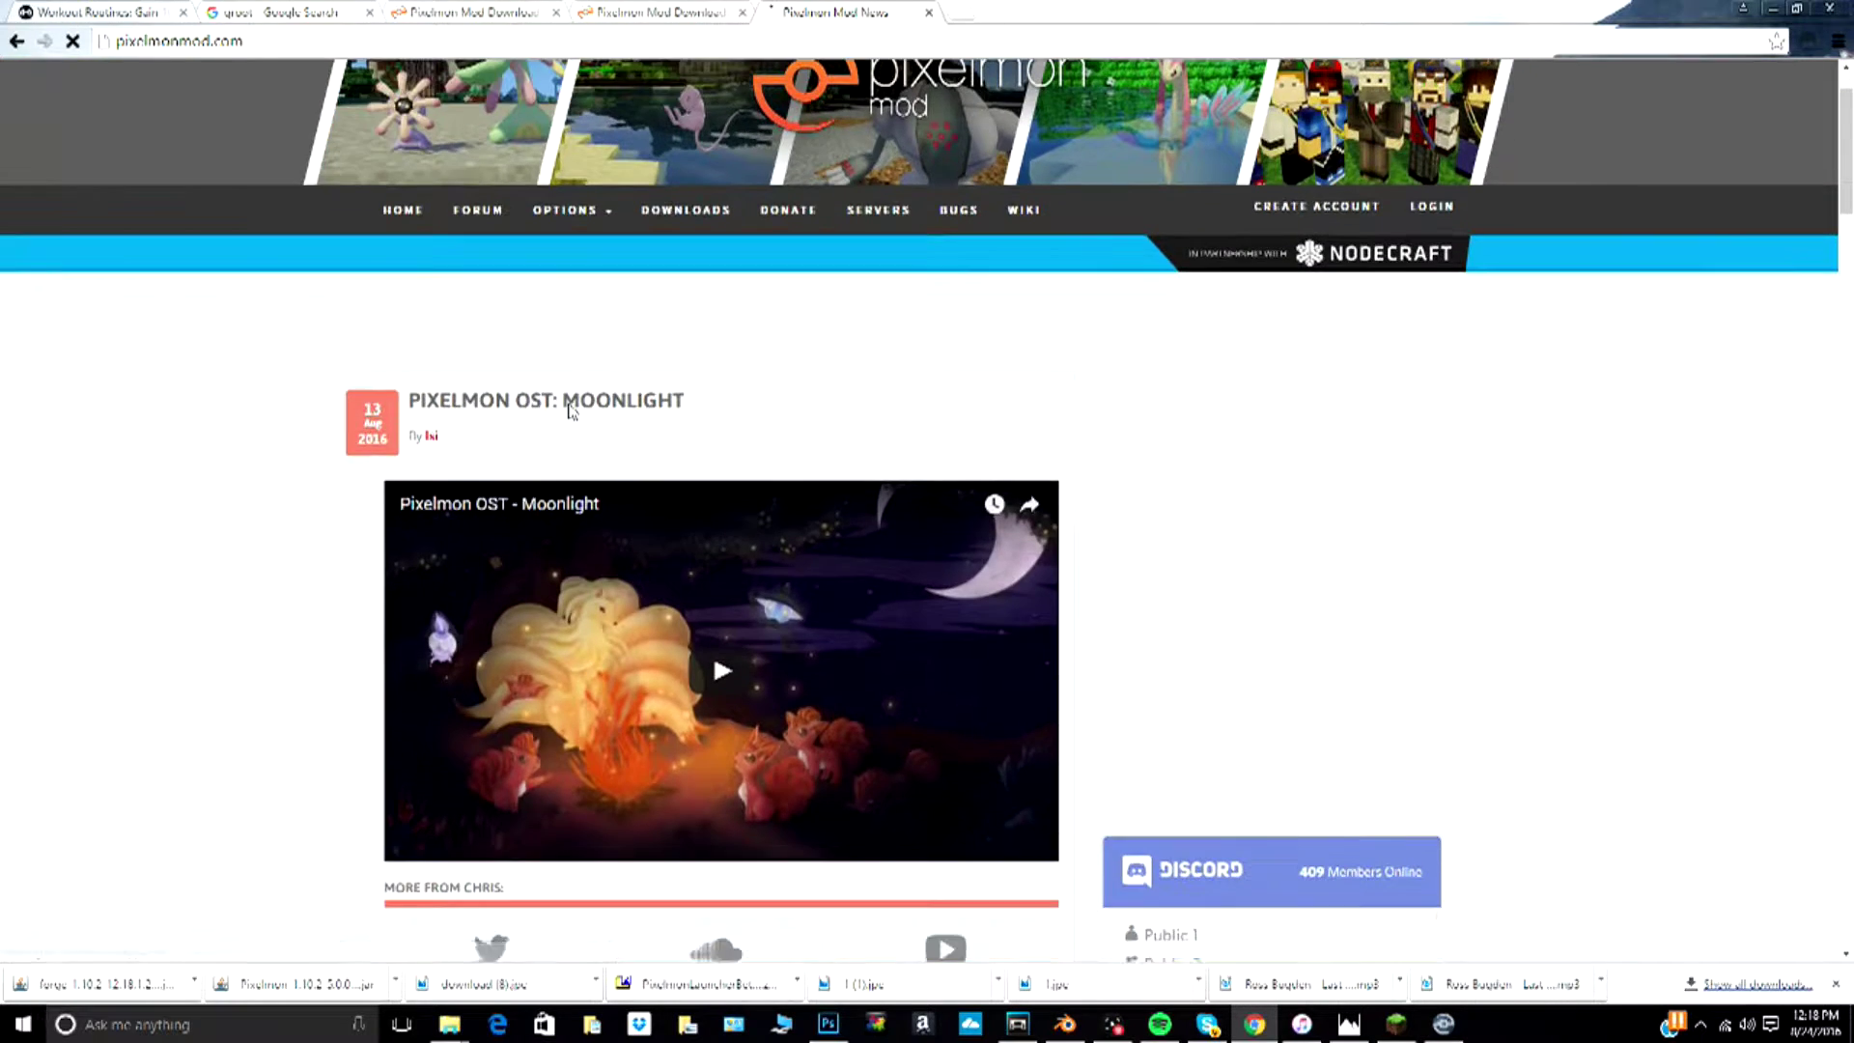
scroll(570, 400, up, 8)
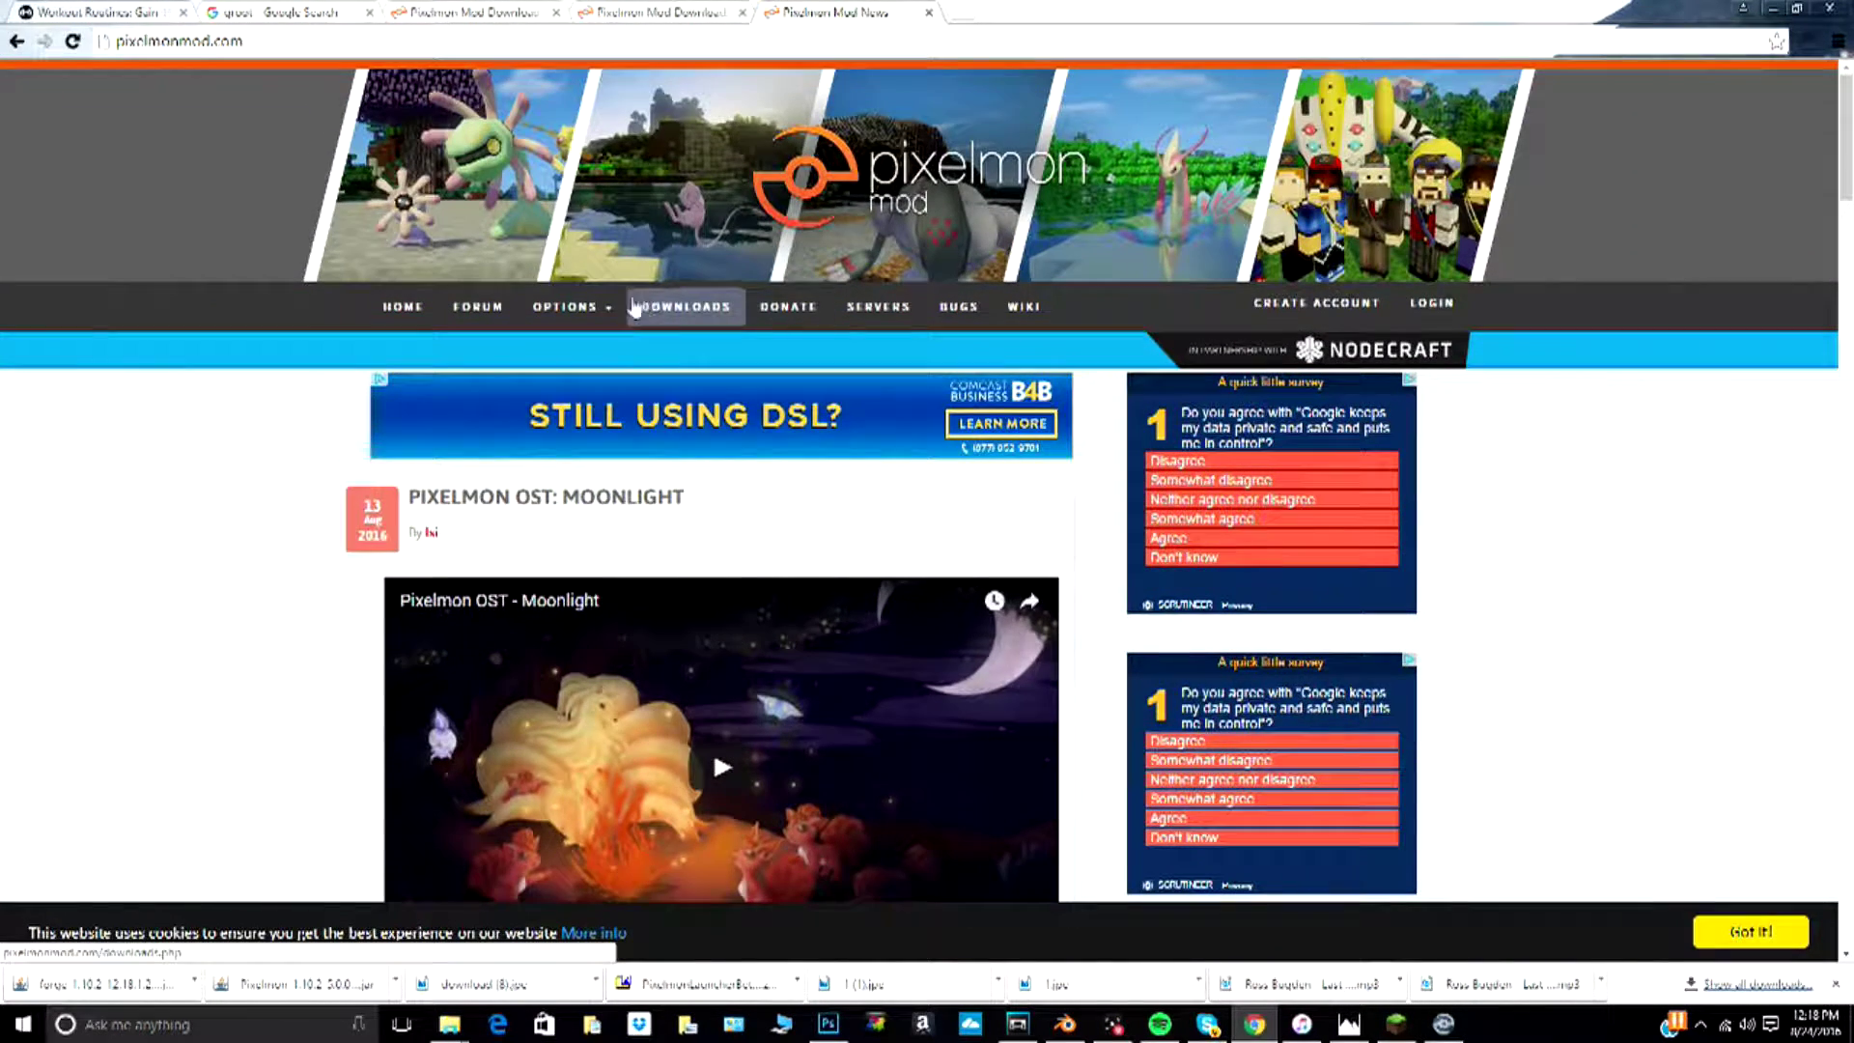
click(634, 307)
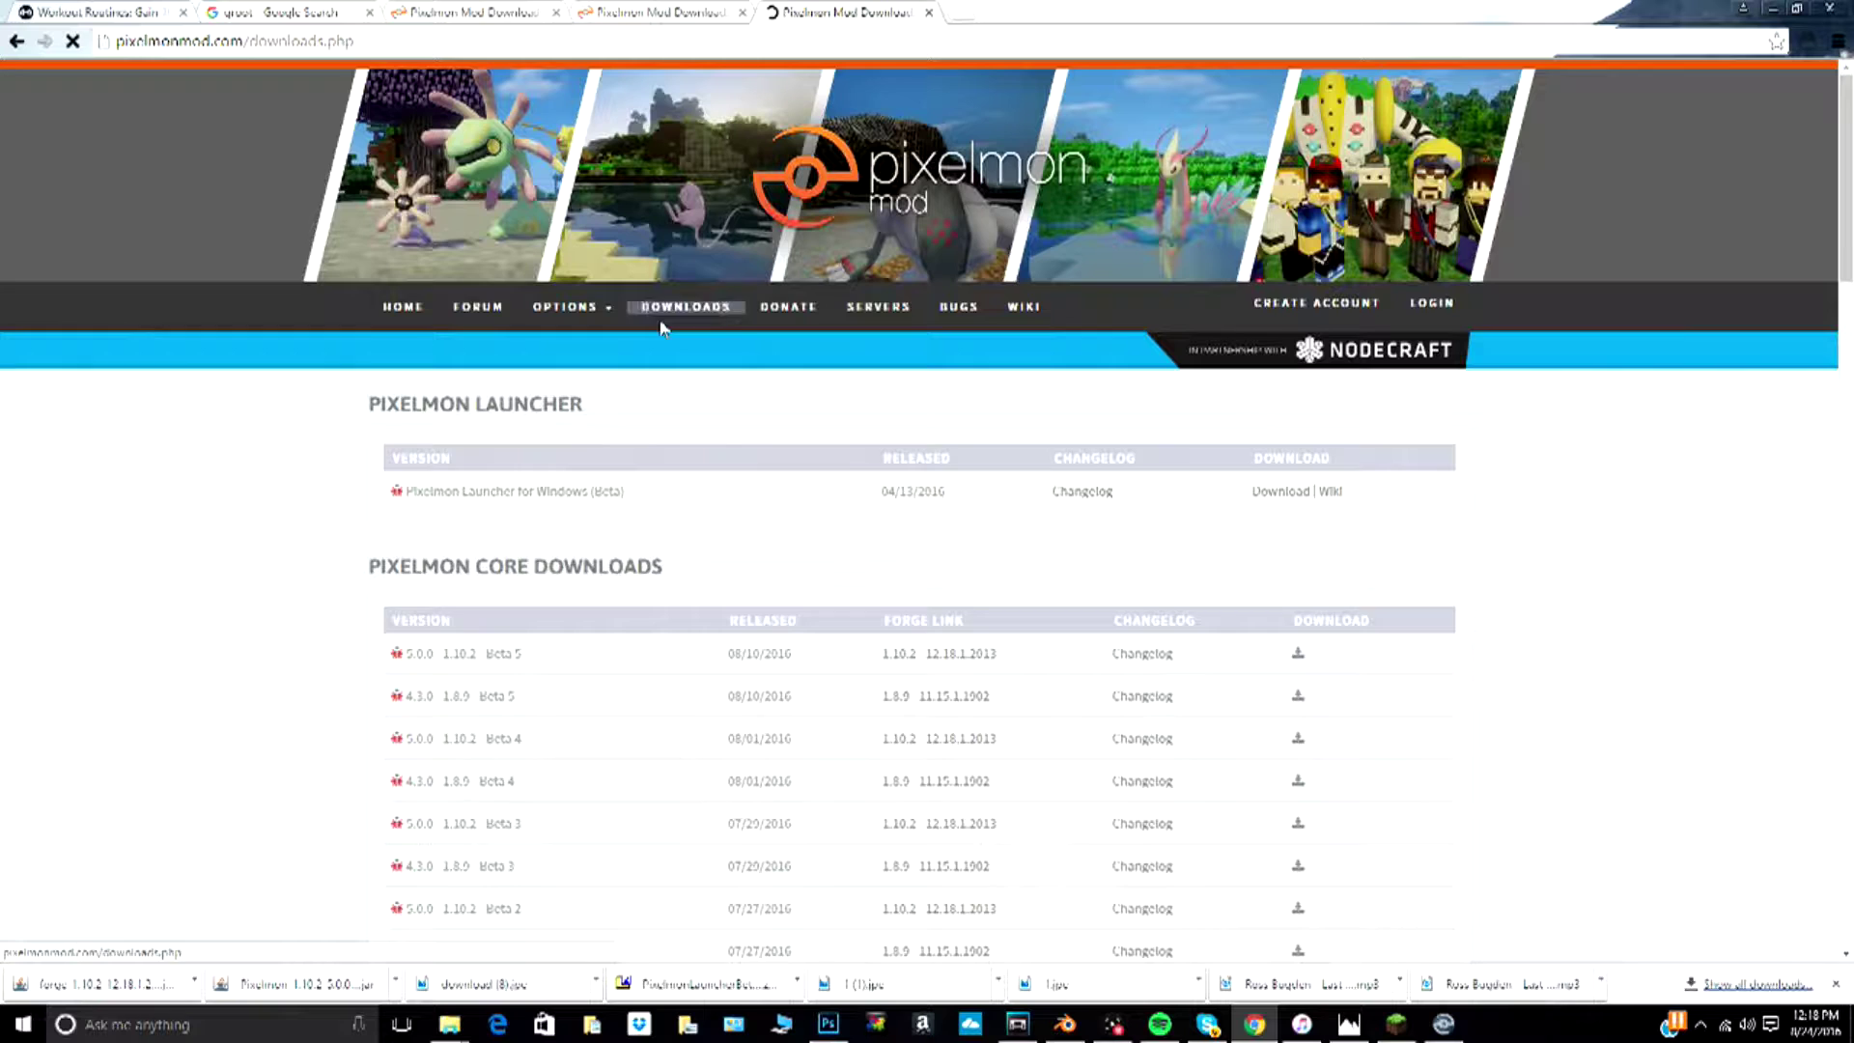
scroll(714, 526, down, 1)
scroll(714, 525, down, 2)
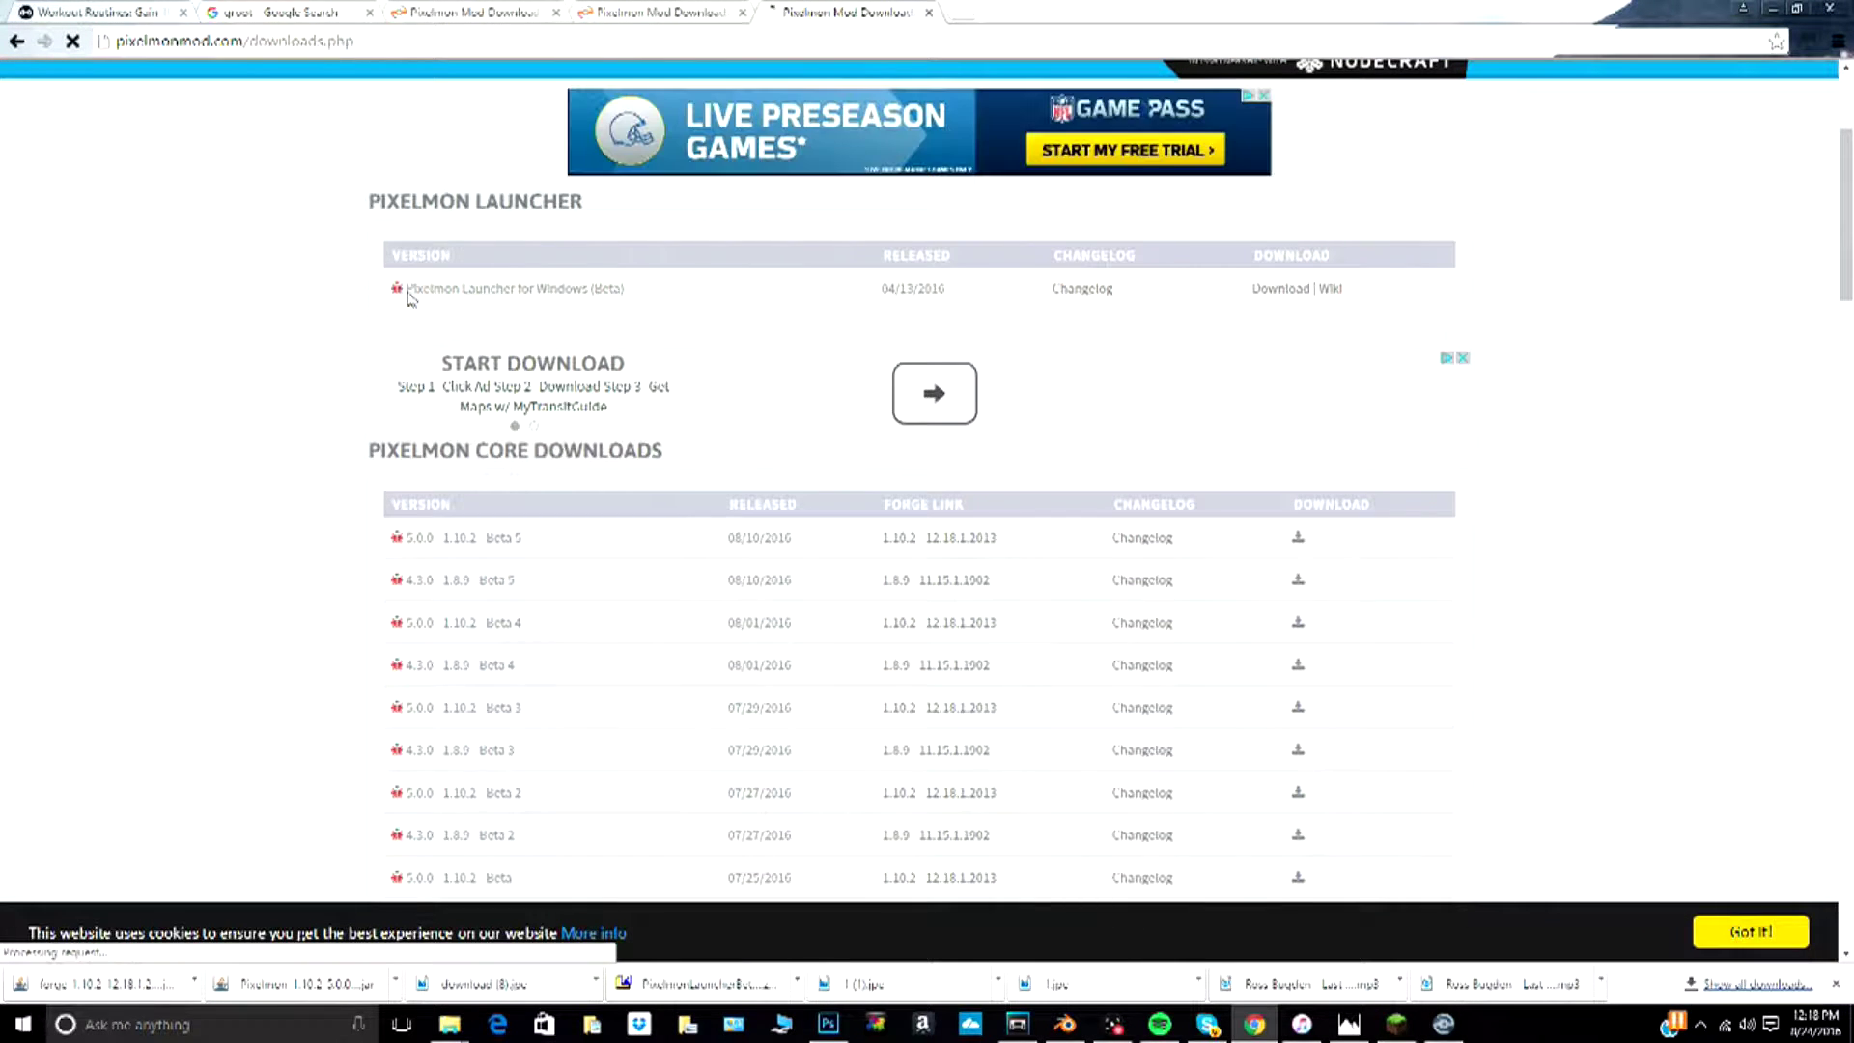
drag(403, 288, 625, 290)
drag(765, 310, 1554, 299)
click(1554, 300)
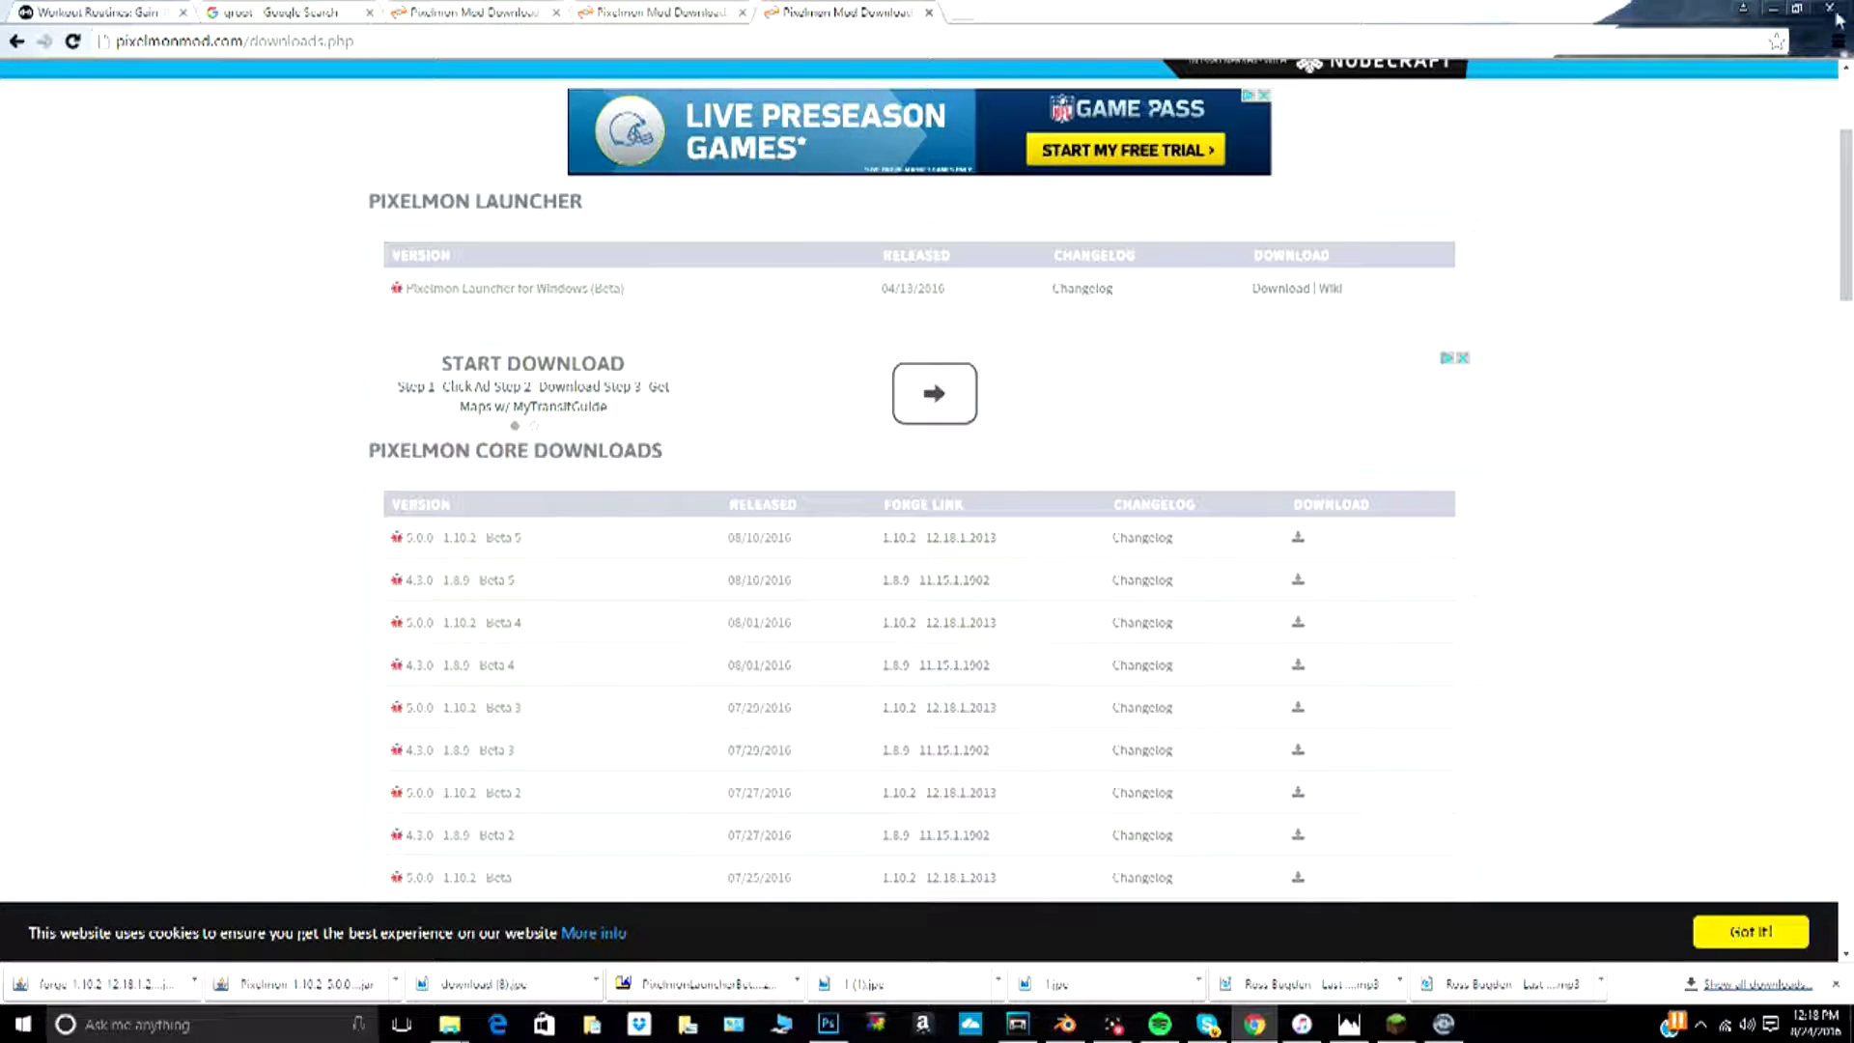
click(1777, 10)
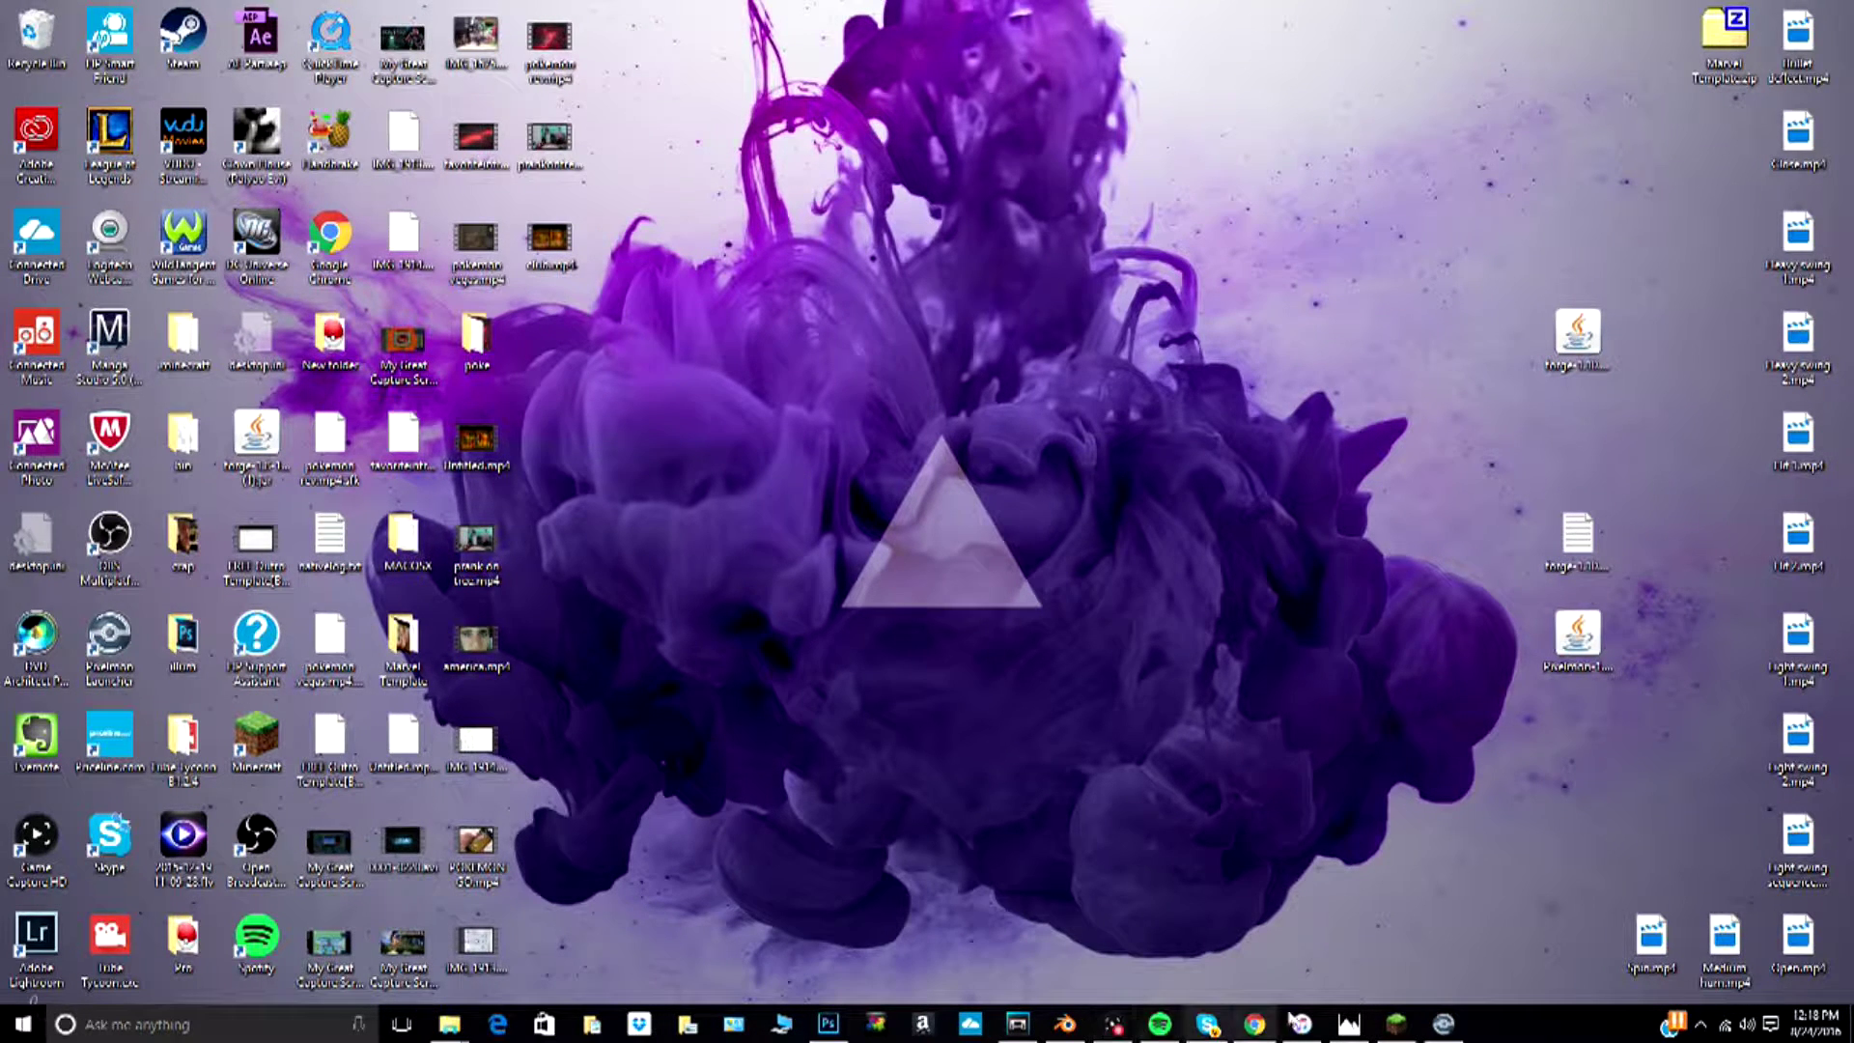
click(1254, 1023)
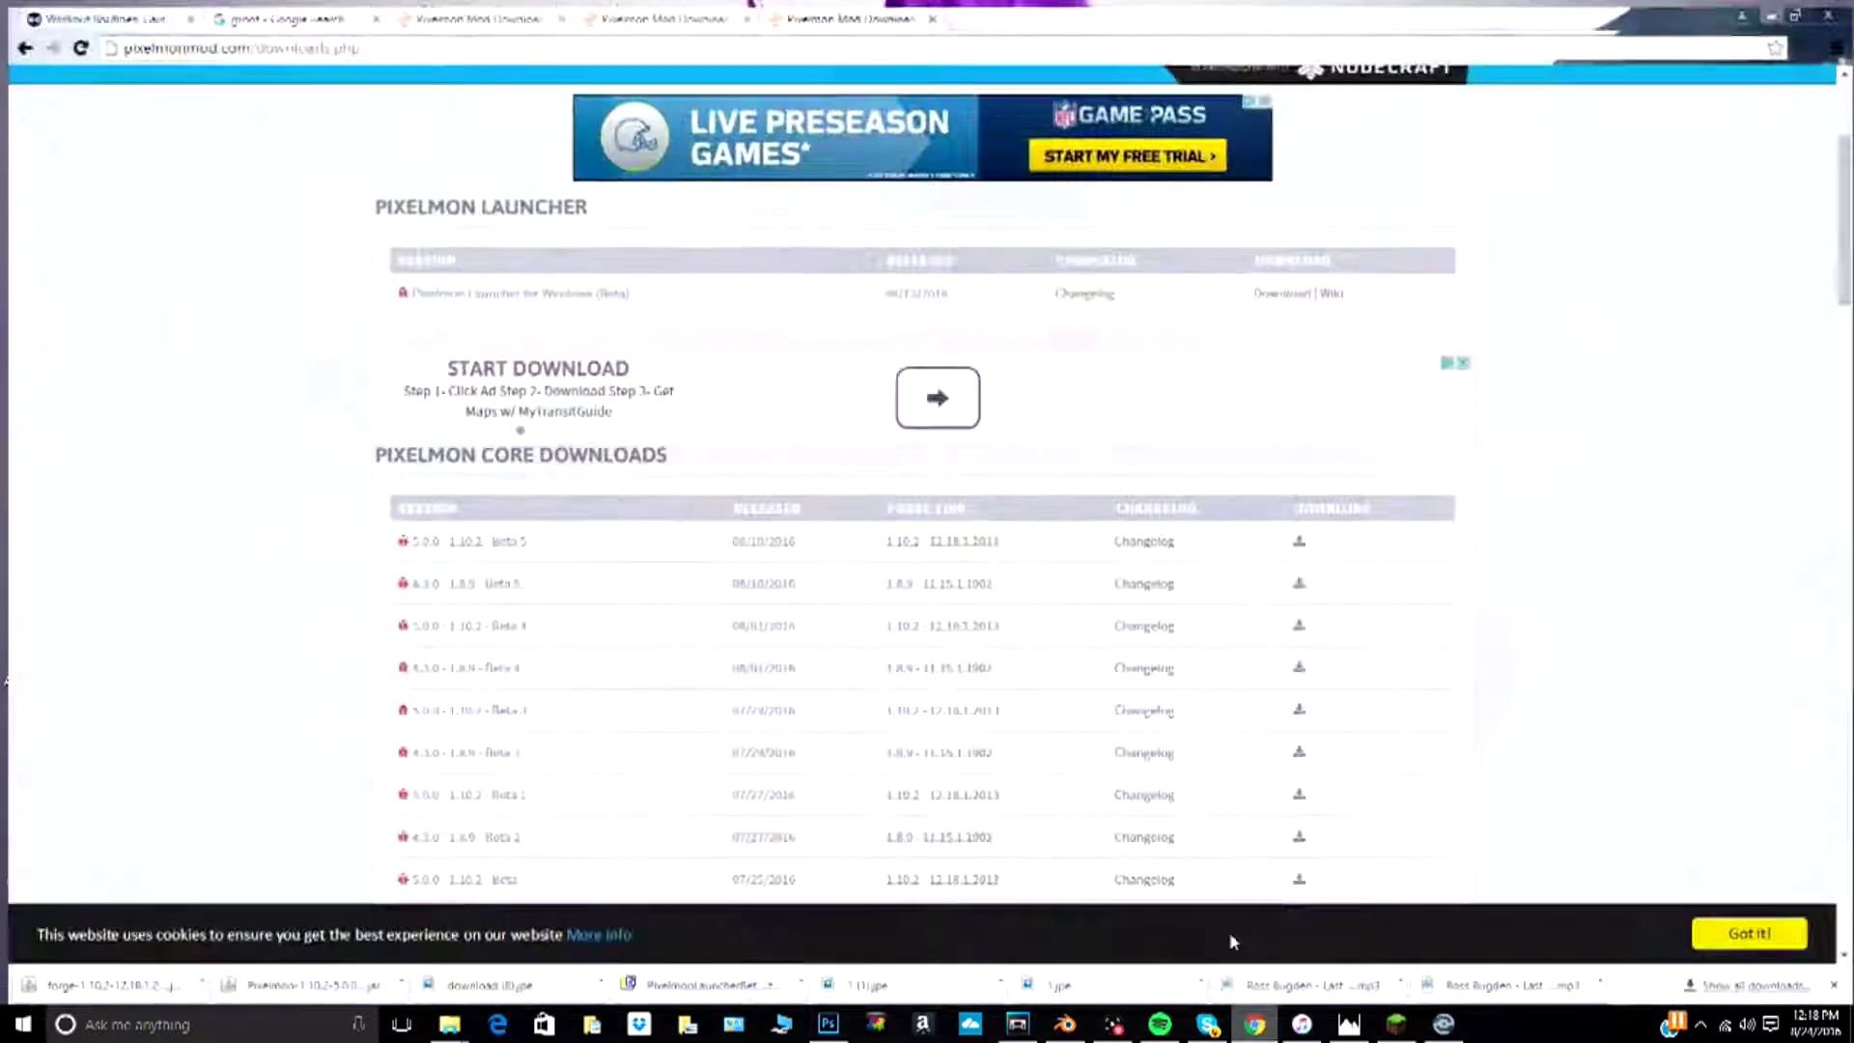
drag(408, 545, 912, 548)
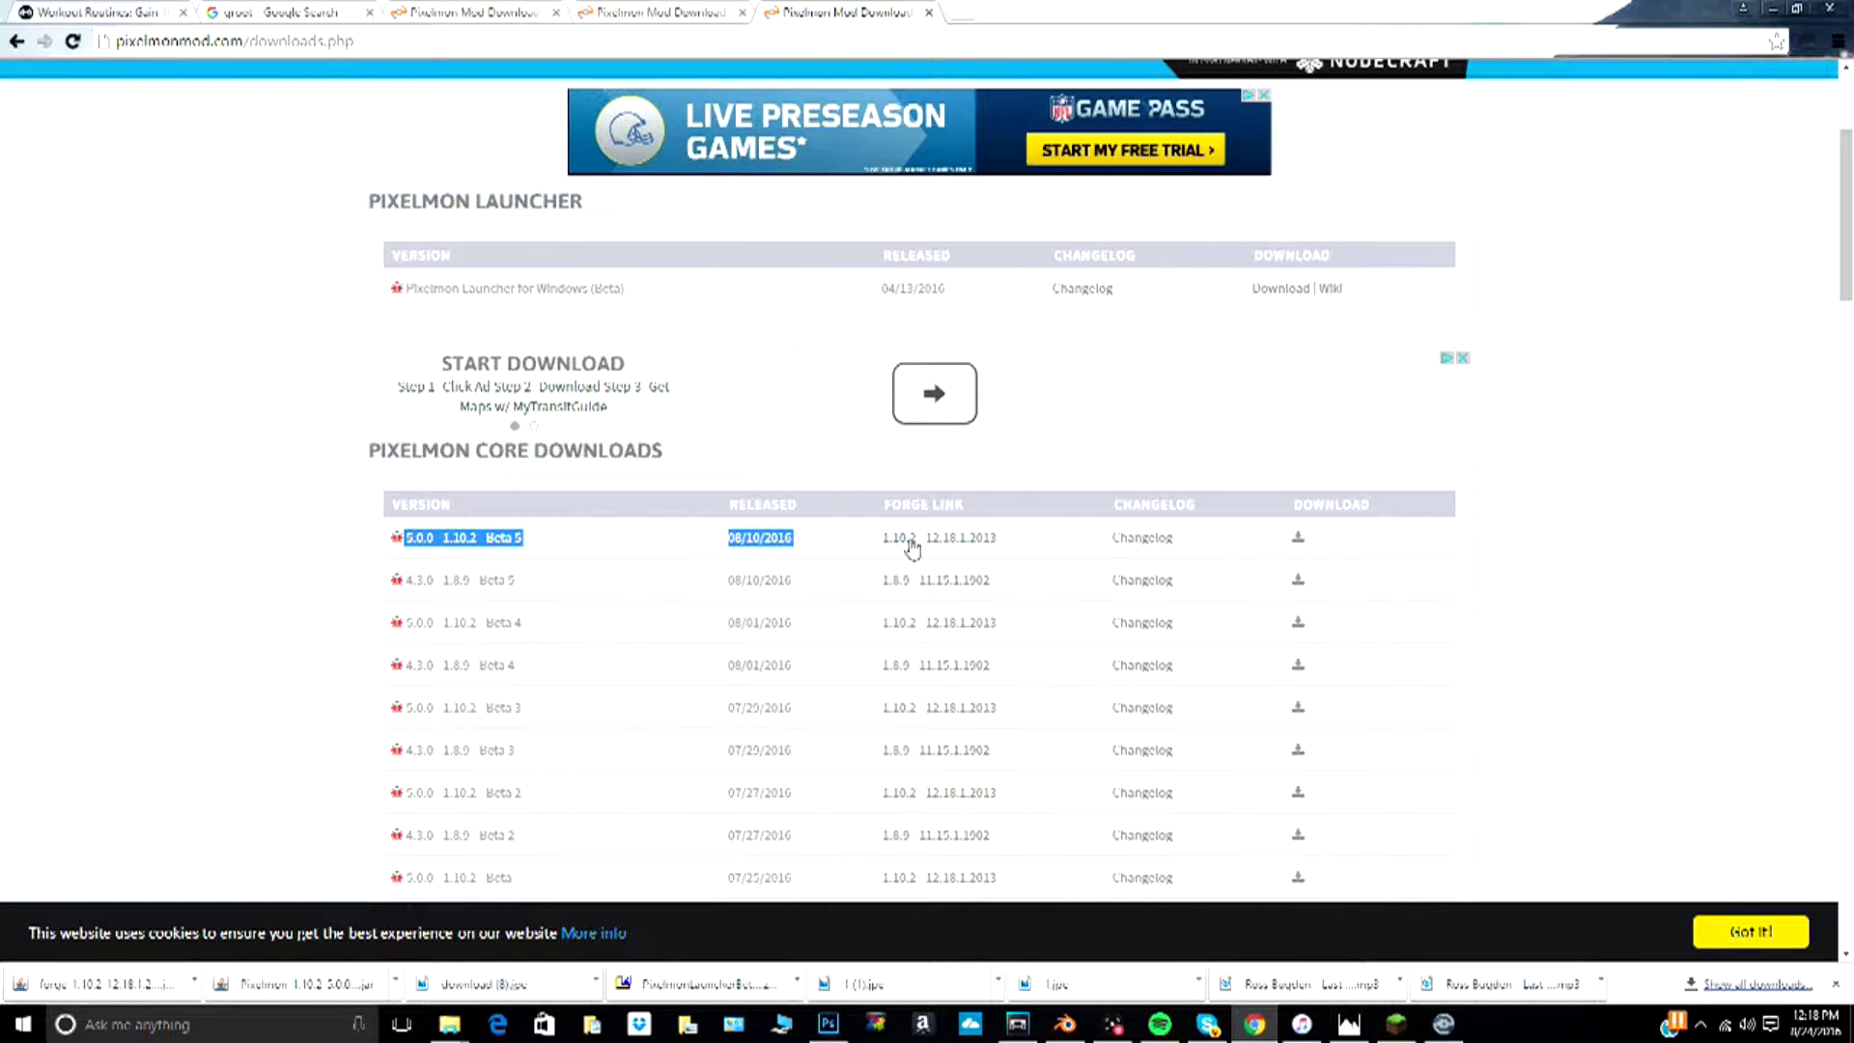
click(840, 538)
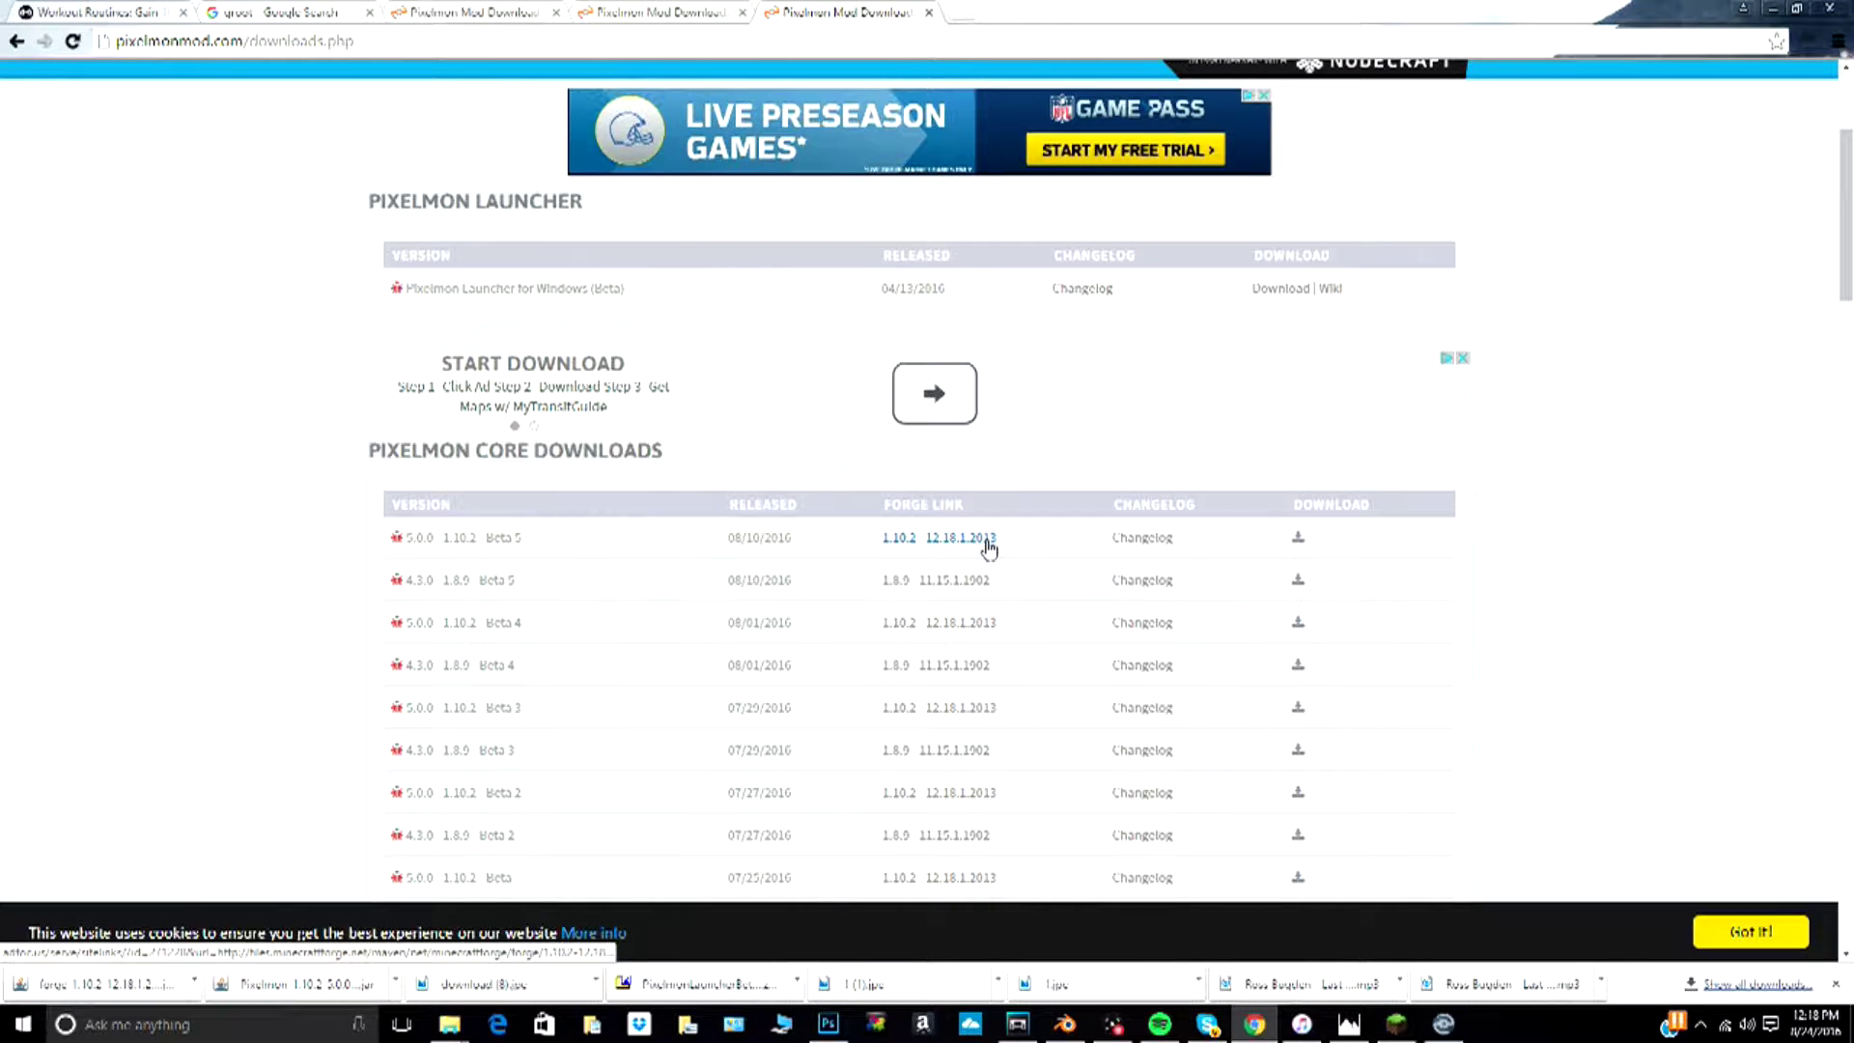
Step: Follow the Forge 1.10.2 12.18.1.2013 link through the adfoc.us page, then close that ad tab
click(929, 538)
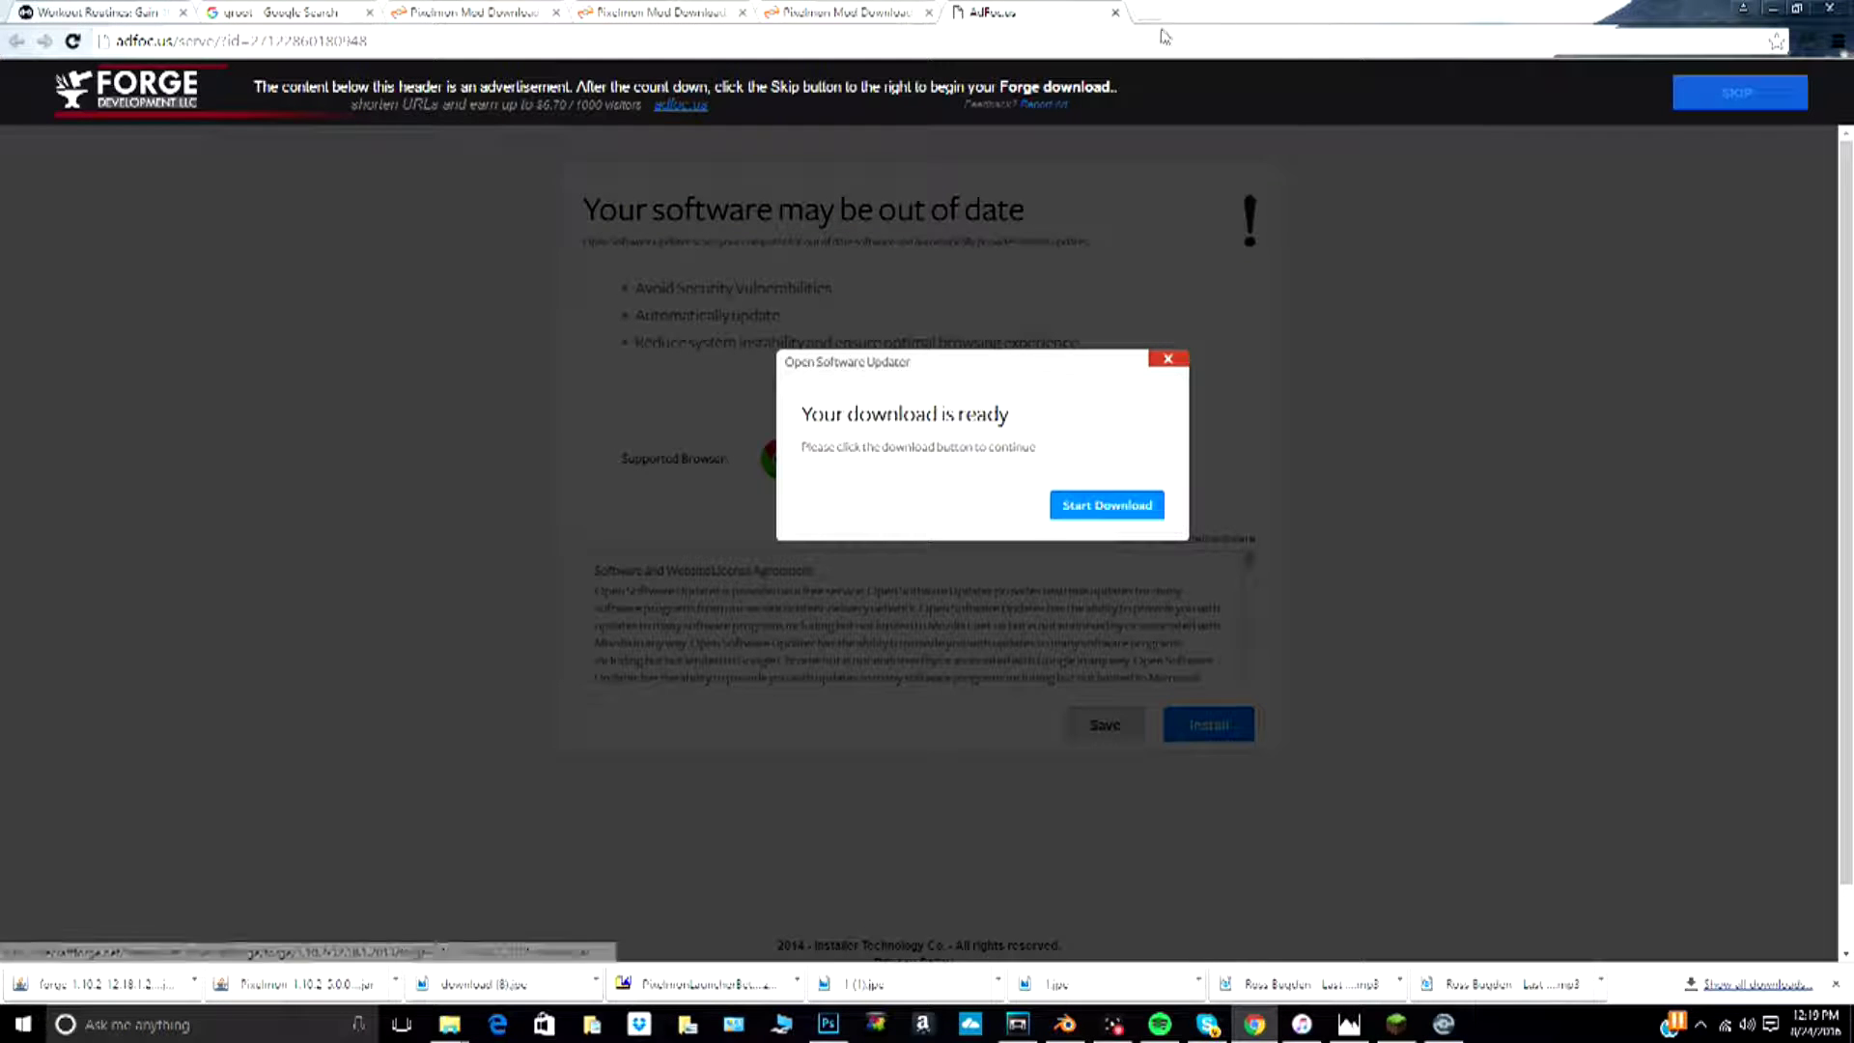
click(1115, 12)
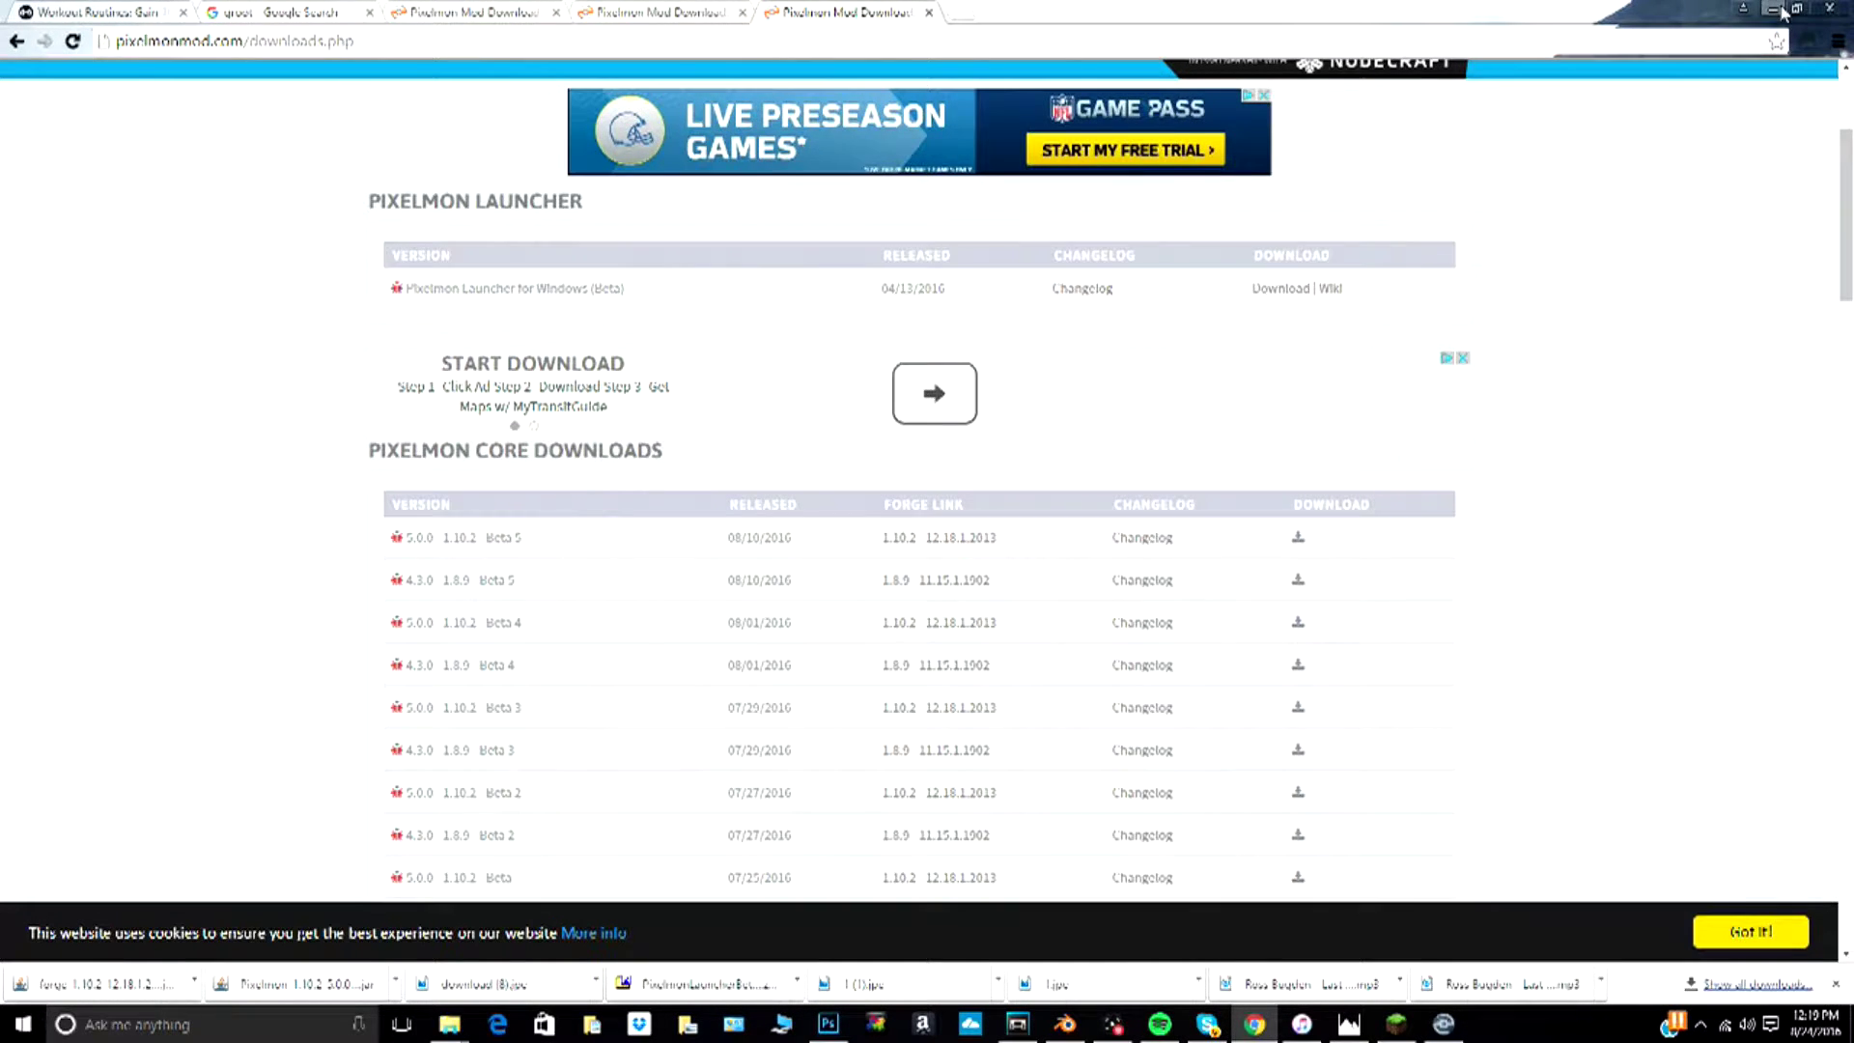
Step: Minimize Chrome, start Pixelmon Launcher from the desktop, and move its window up and left
click(1774, 9)
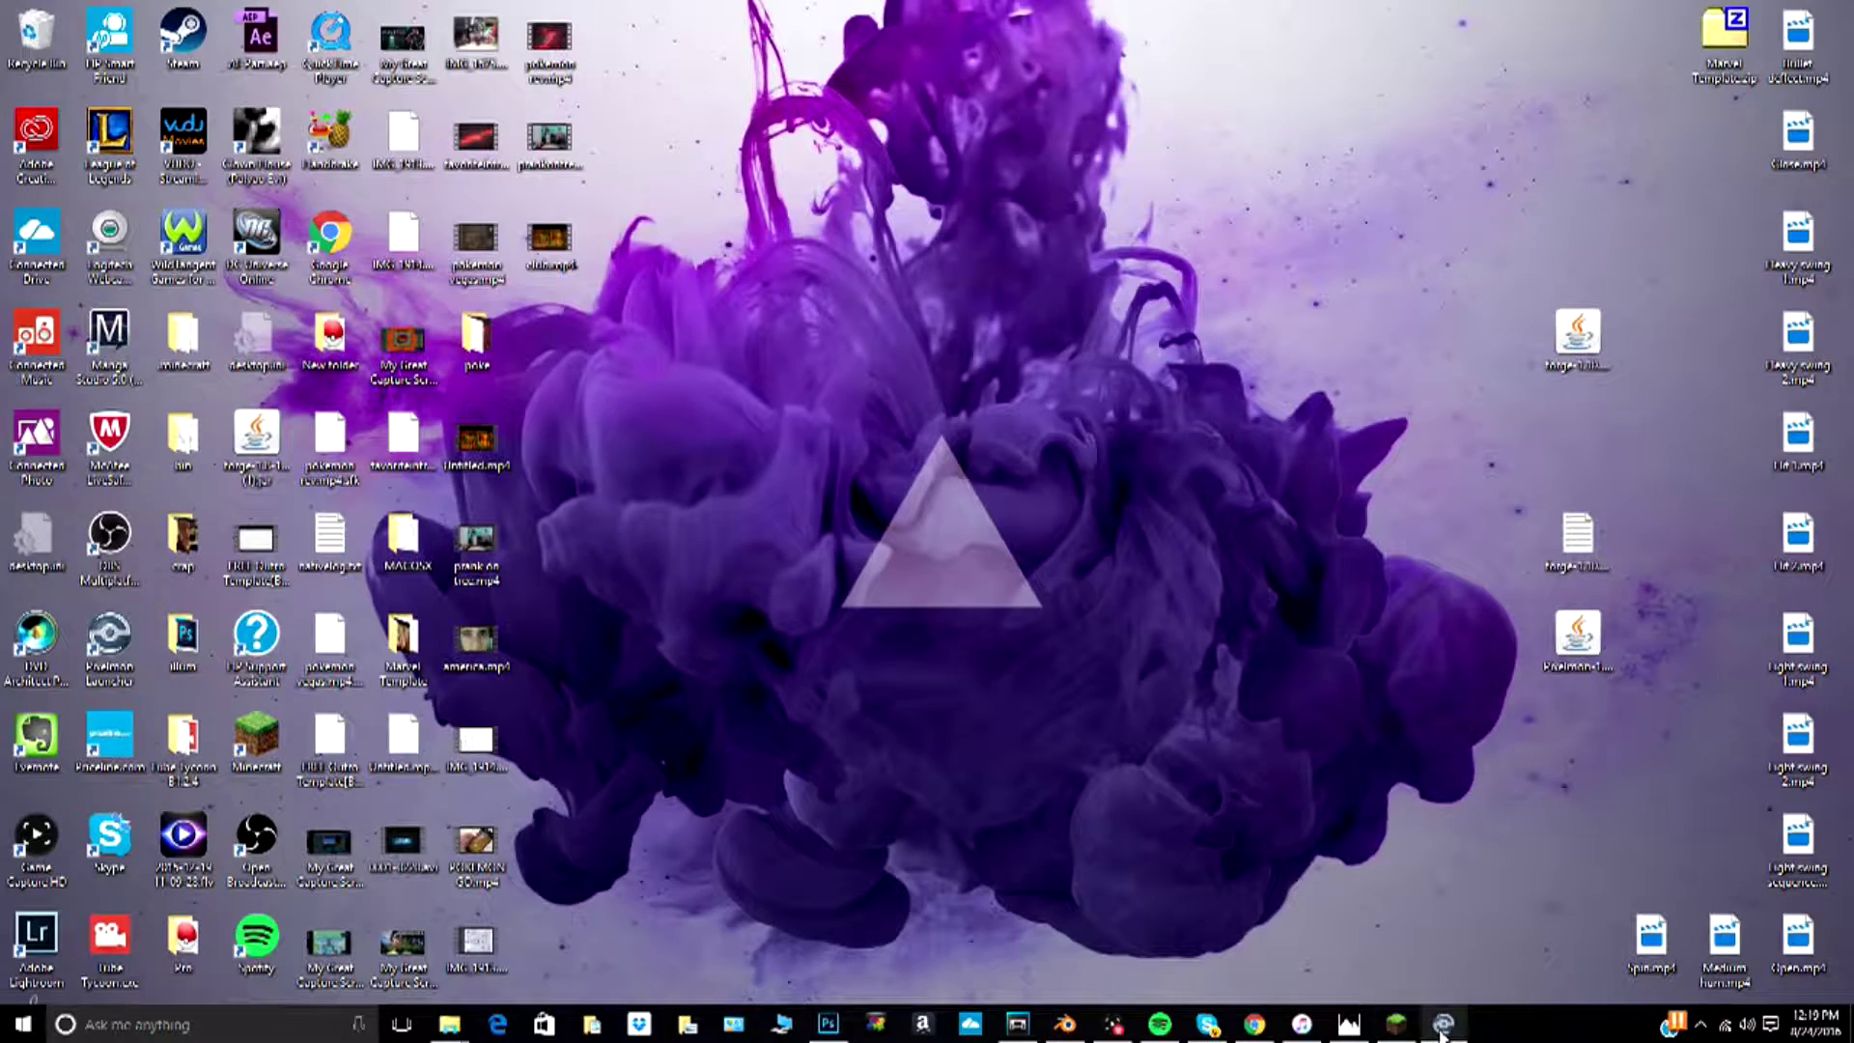
double_click(109, 642)
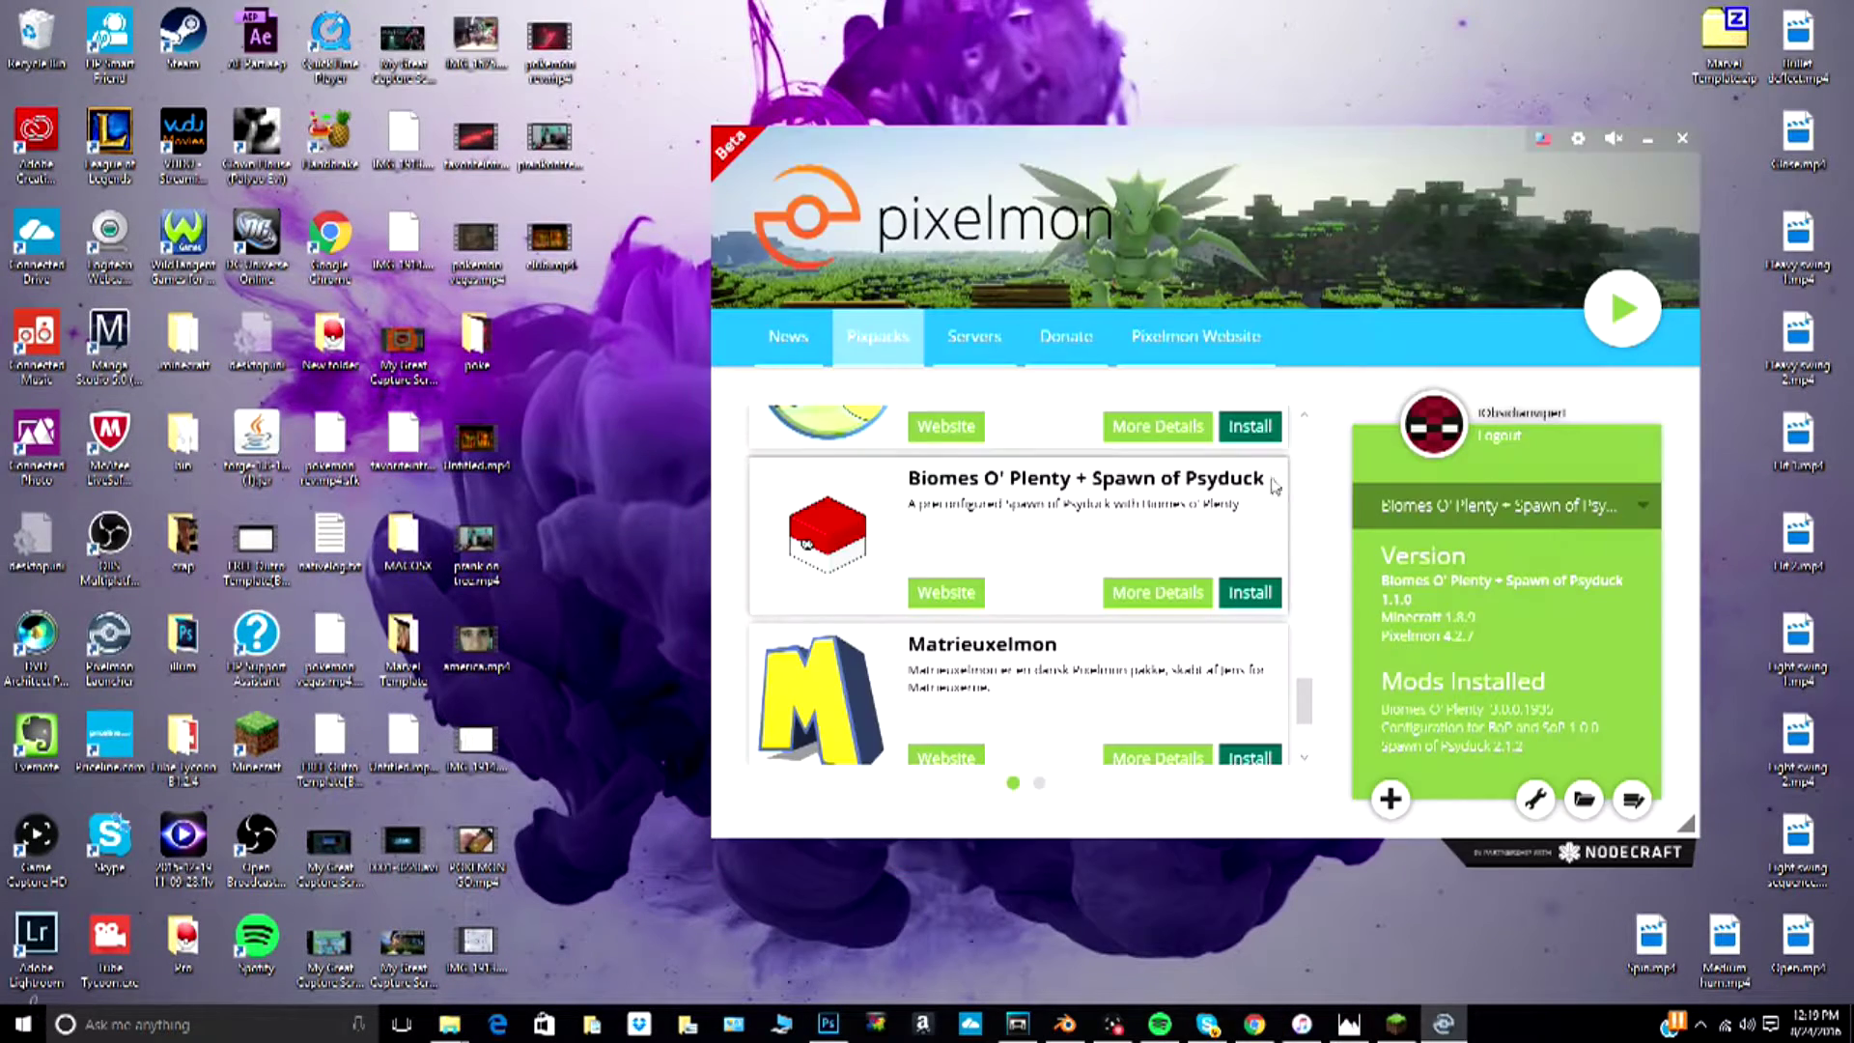
drag(1224, 140, 925, 54)
mouse_move(1328, 67)
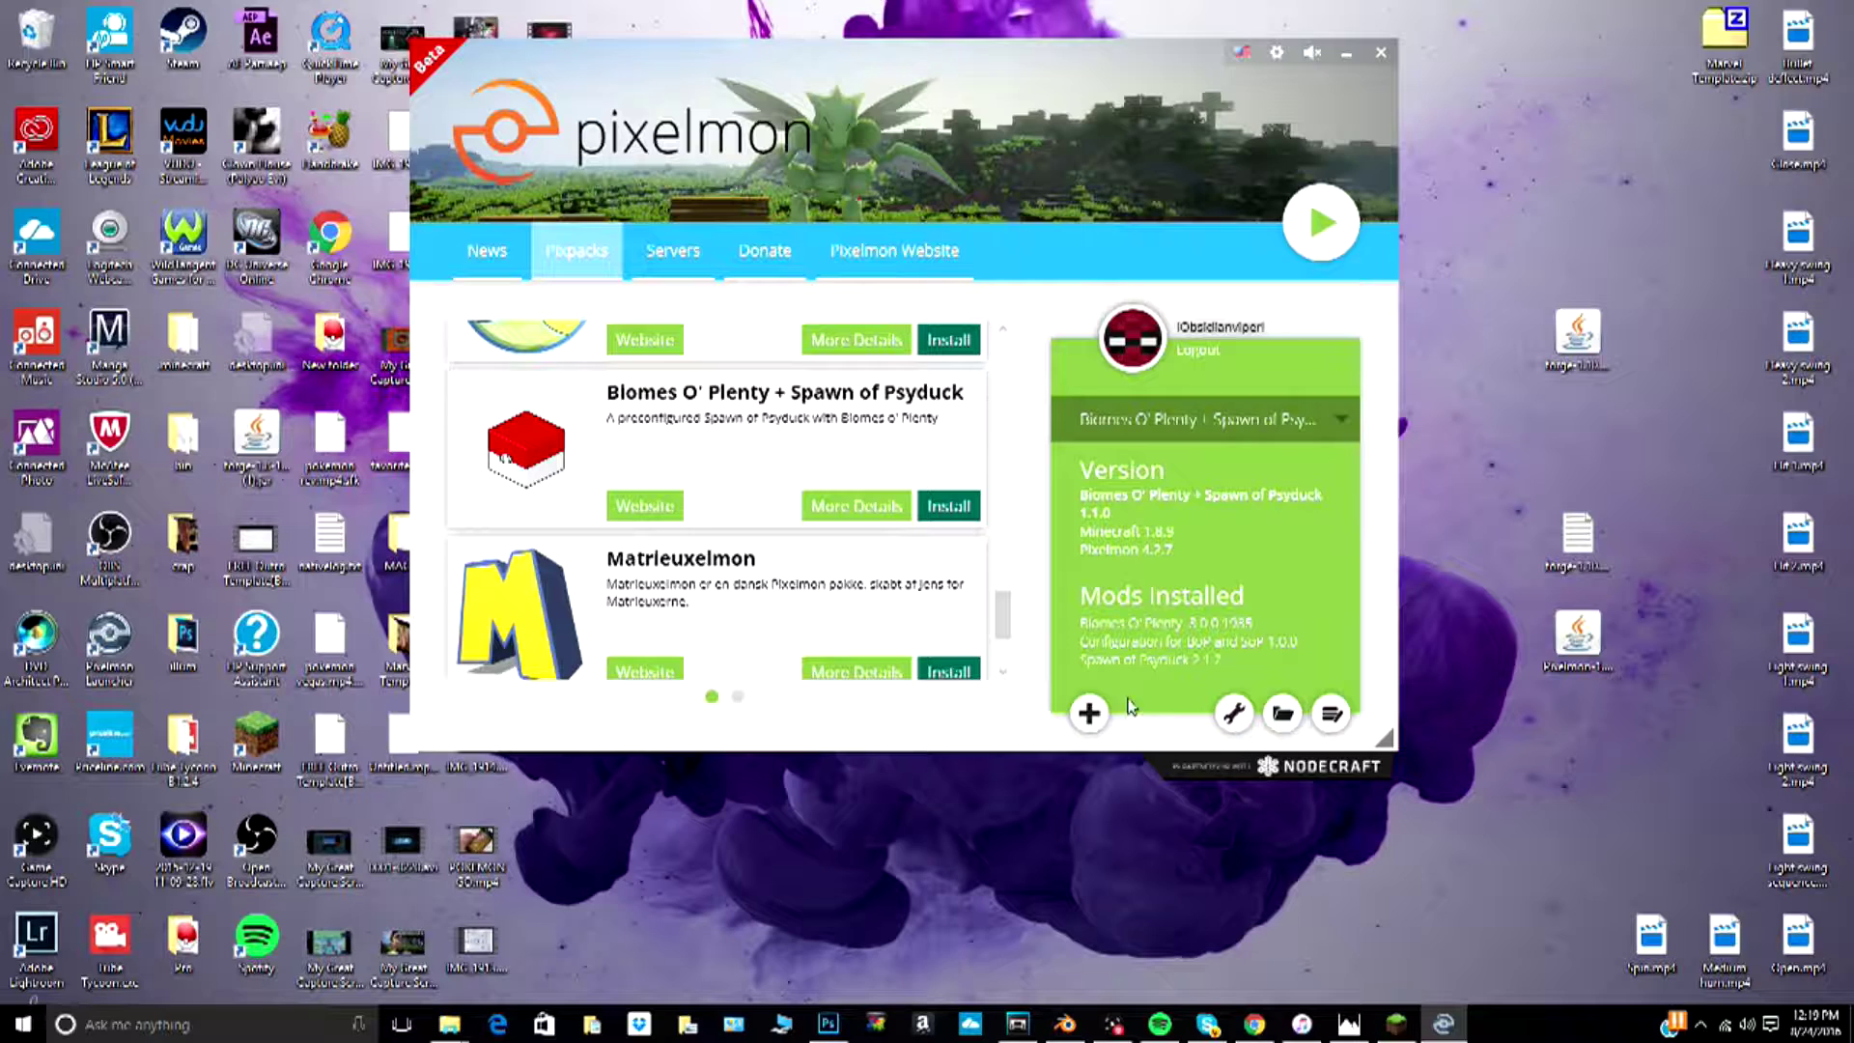
Step: Start a new profile using the Beta Pixelmon version 5.0.0-beta5
click(1085, 713)
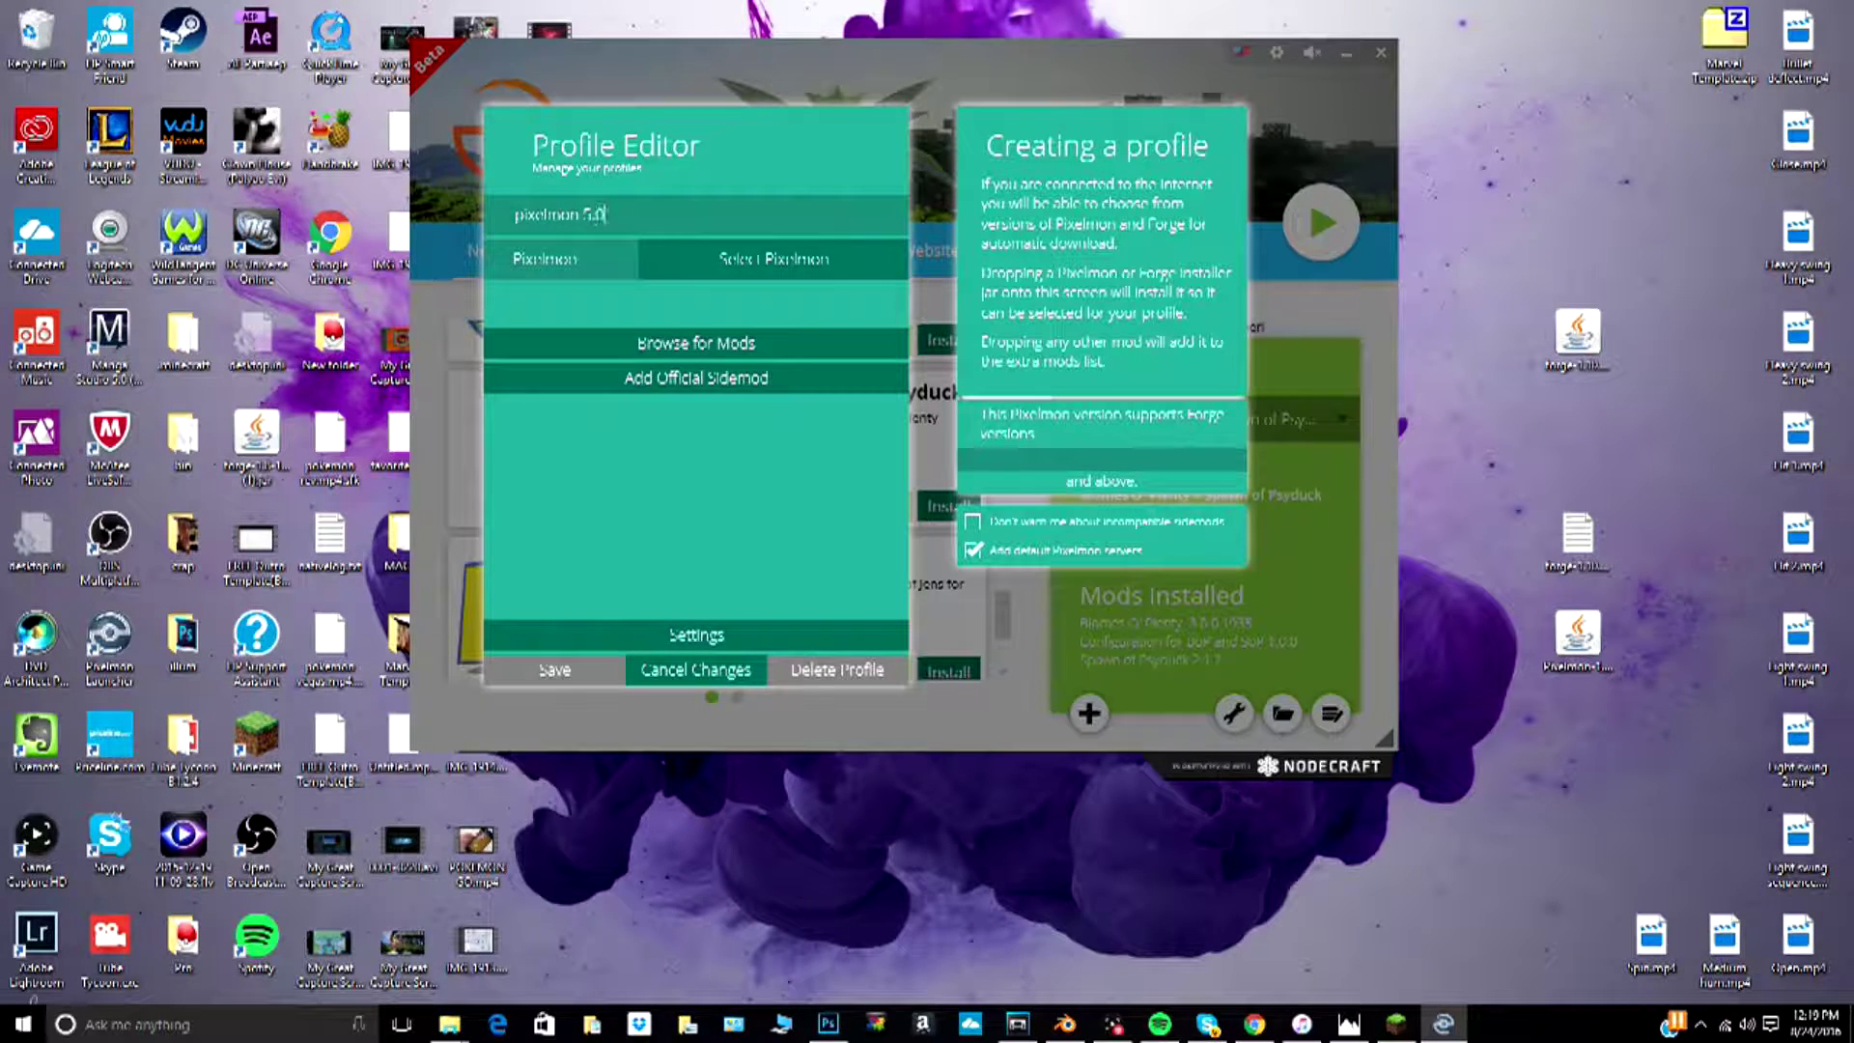
click(699, 275)
click(868, 307)
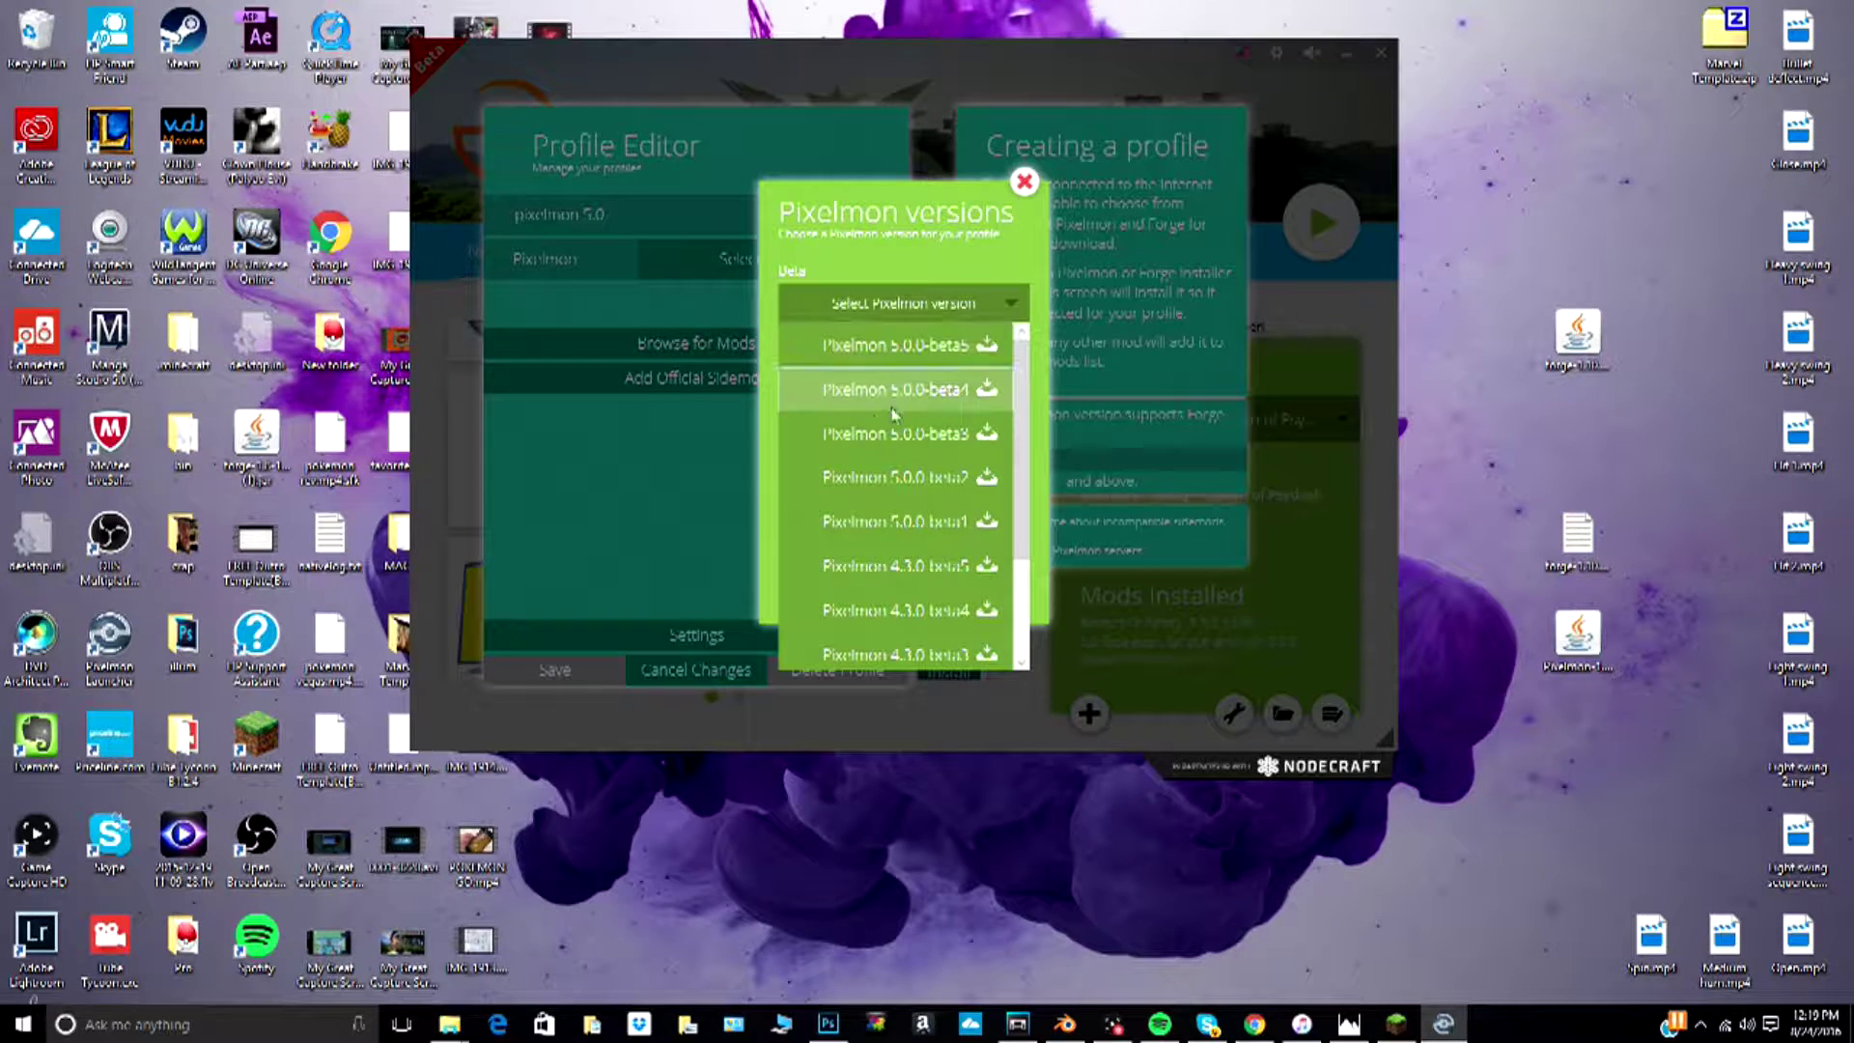
click(897, 349)
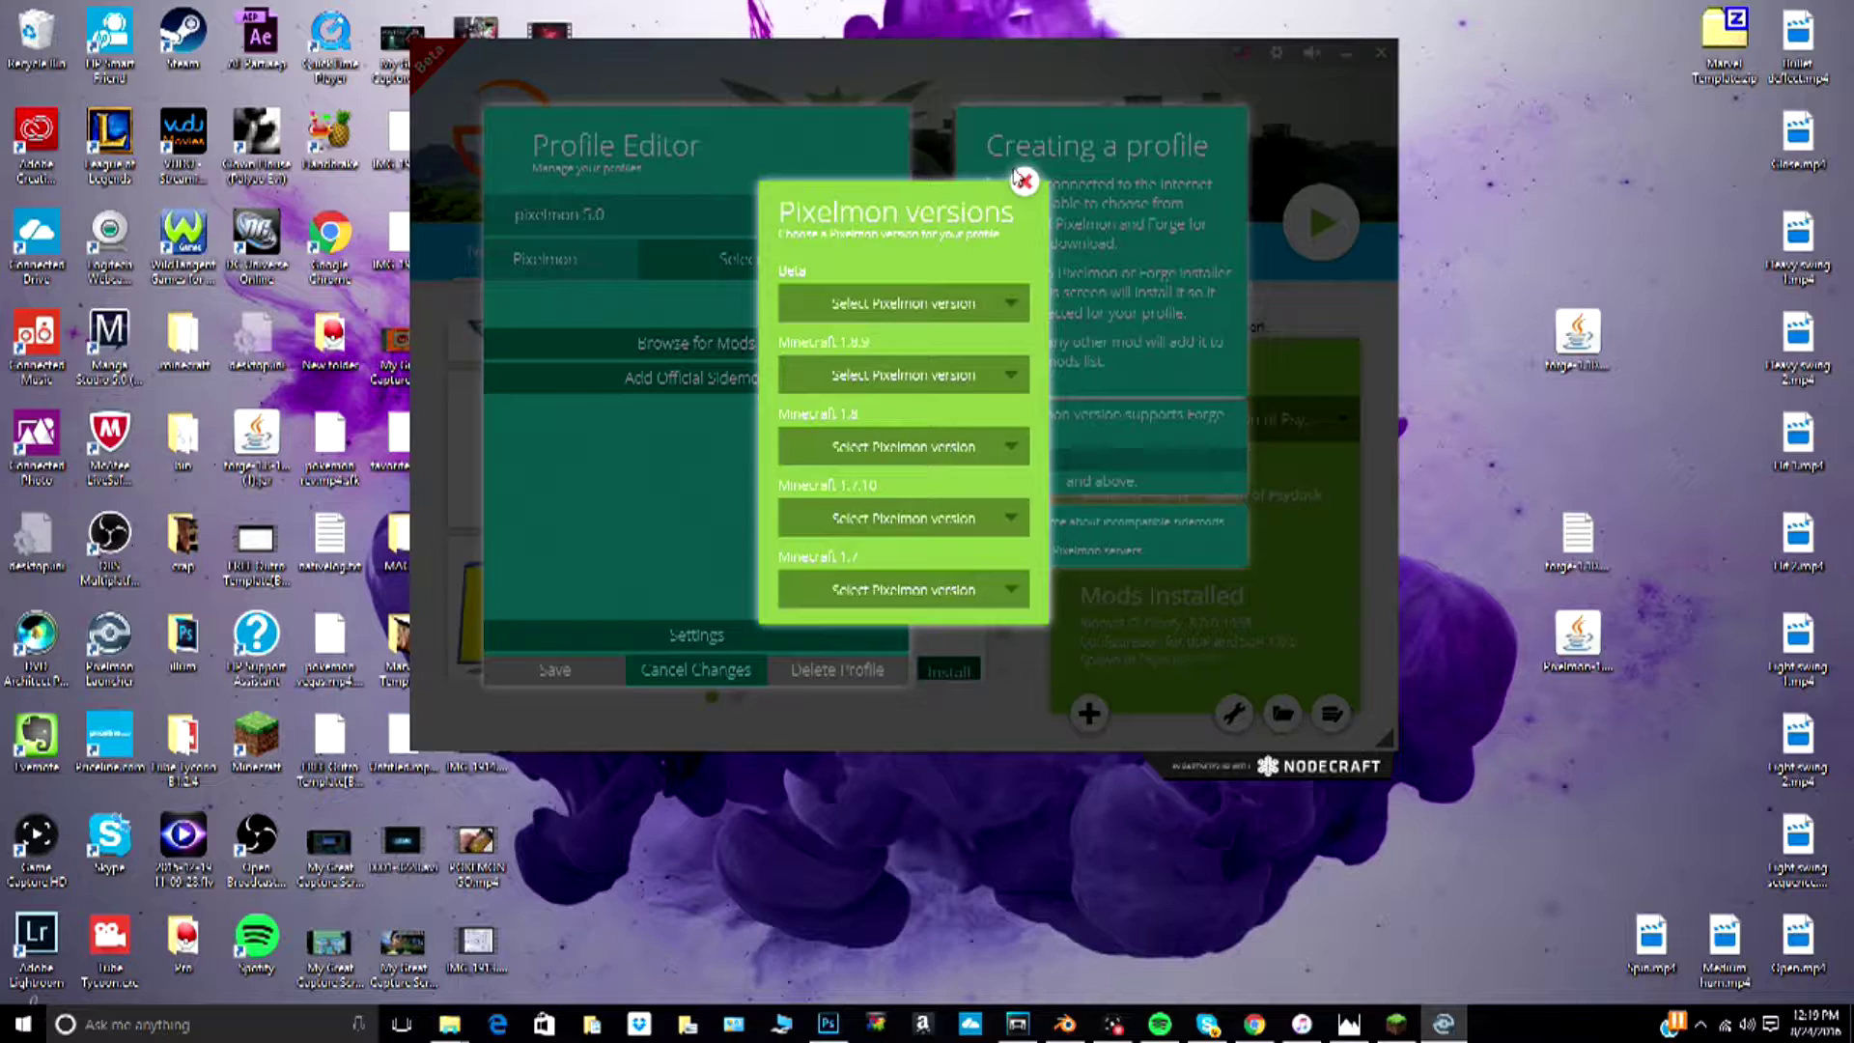
Step: Add the Forge installer and a Pixelmon jar from the desktop to the profile
drag(842, 438, 842, 438)
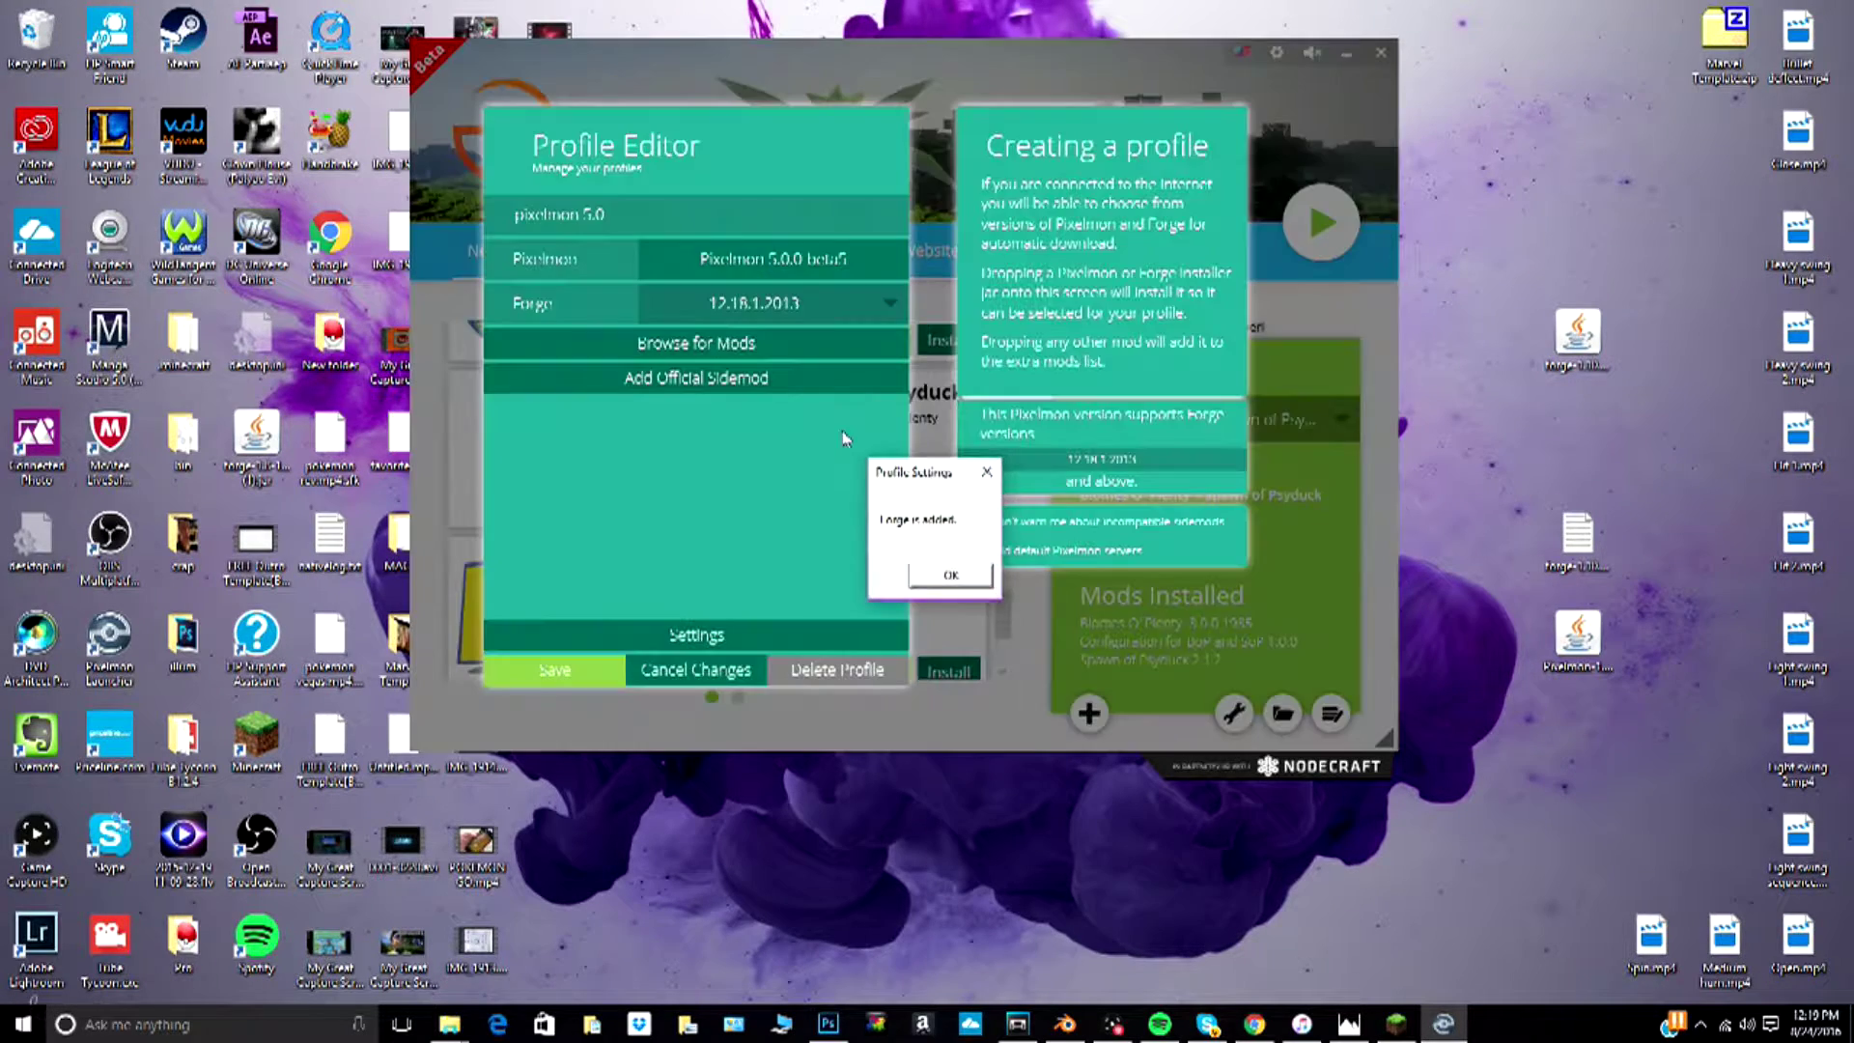
click(949, 574)
drag(1578, 637, 860, 458)
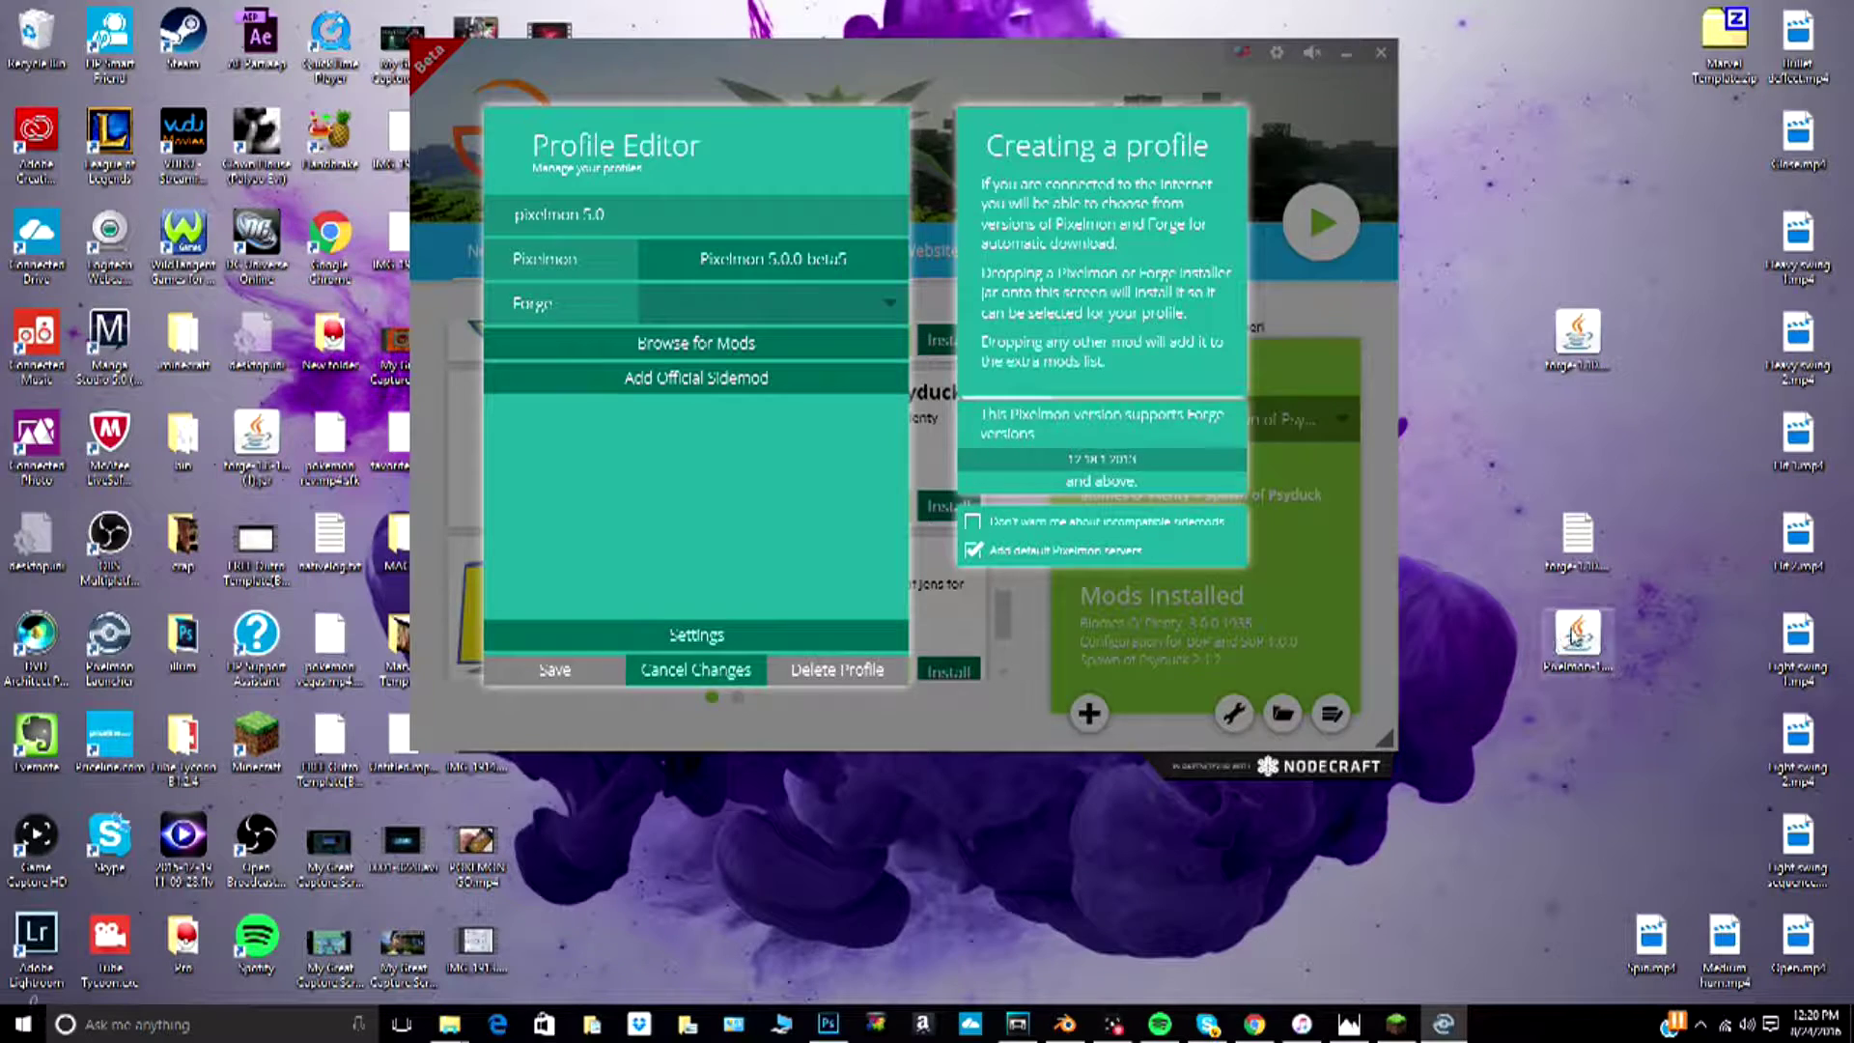
drag(1578, 637, 1062, 469)
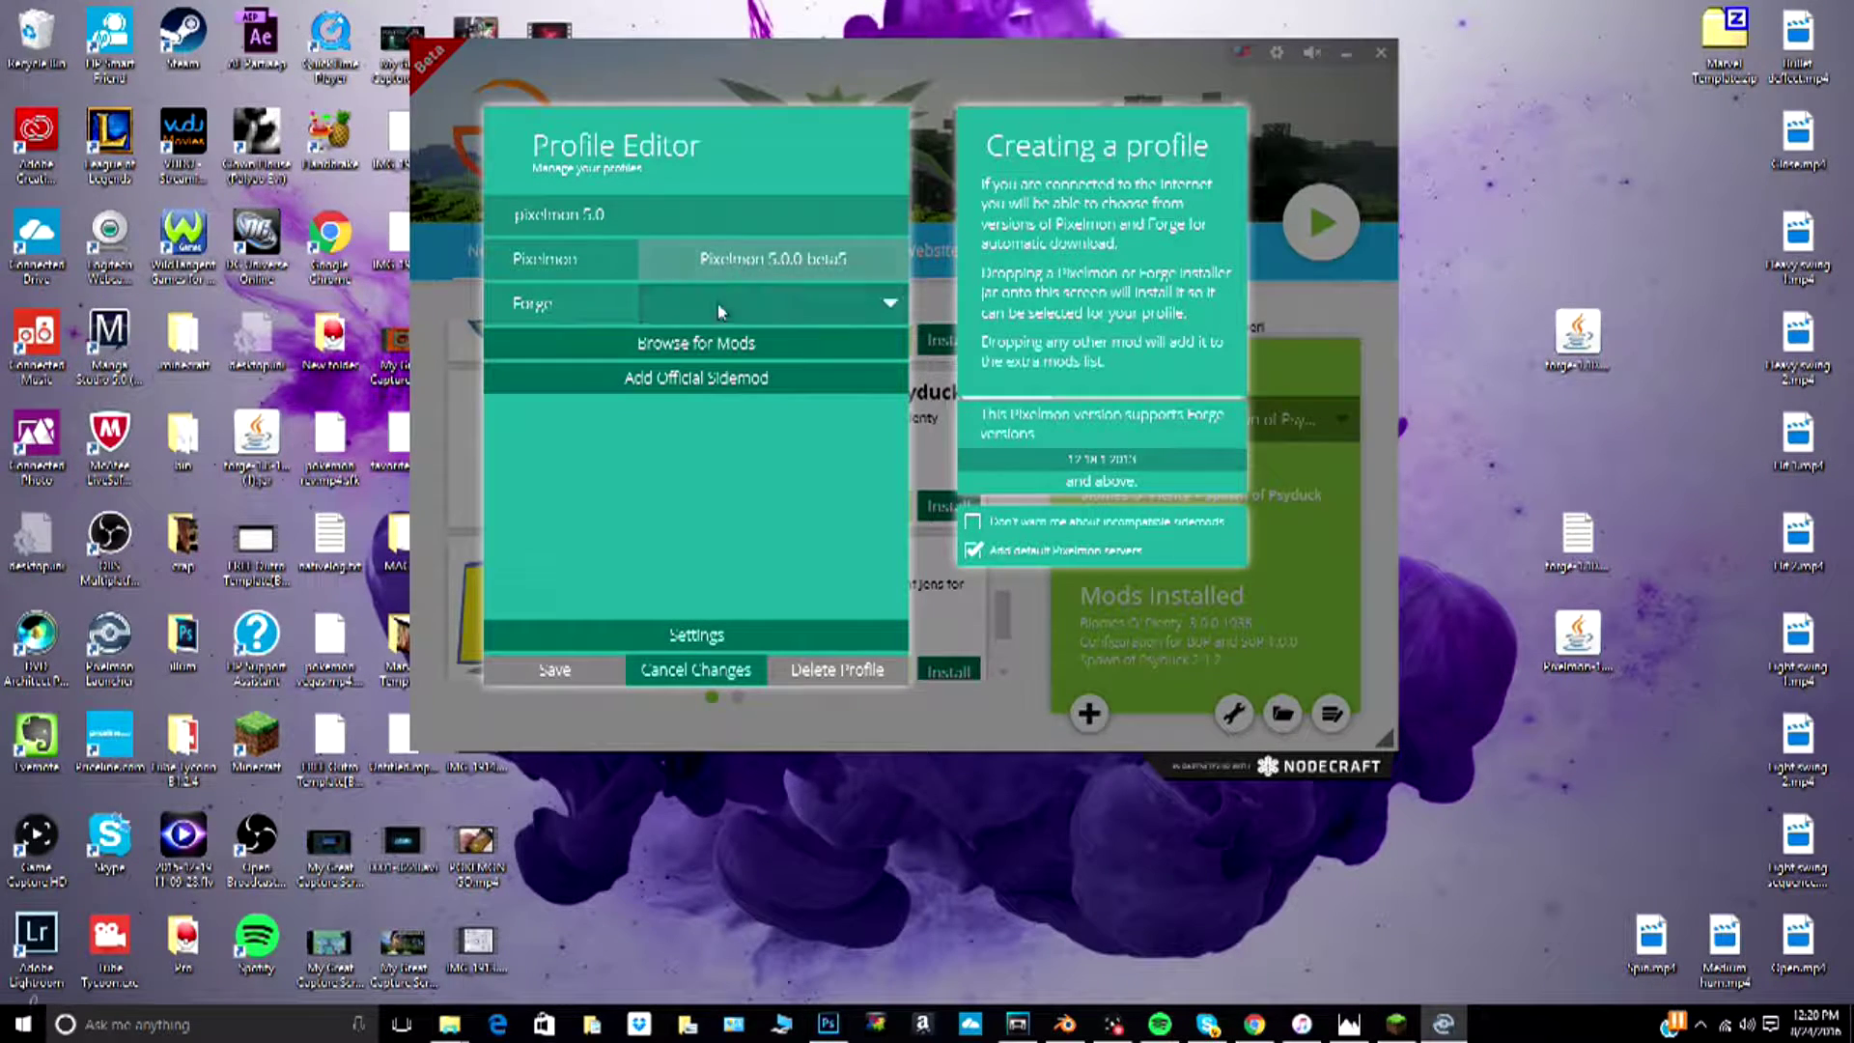
Step: Choose Forge 12.18.1.2013, add the official Pixelmon Extras sidemod, and save the profile
click(688, 303)
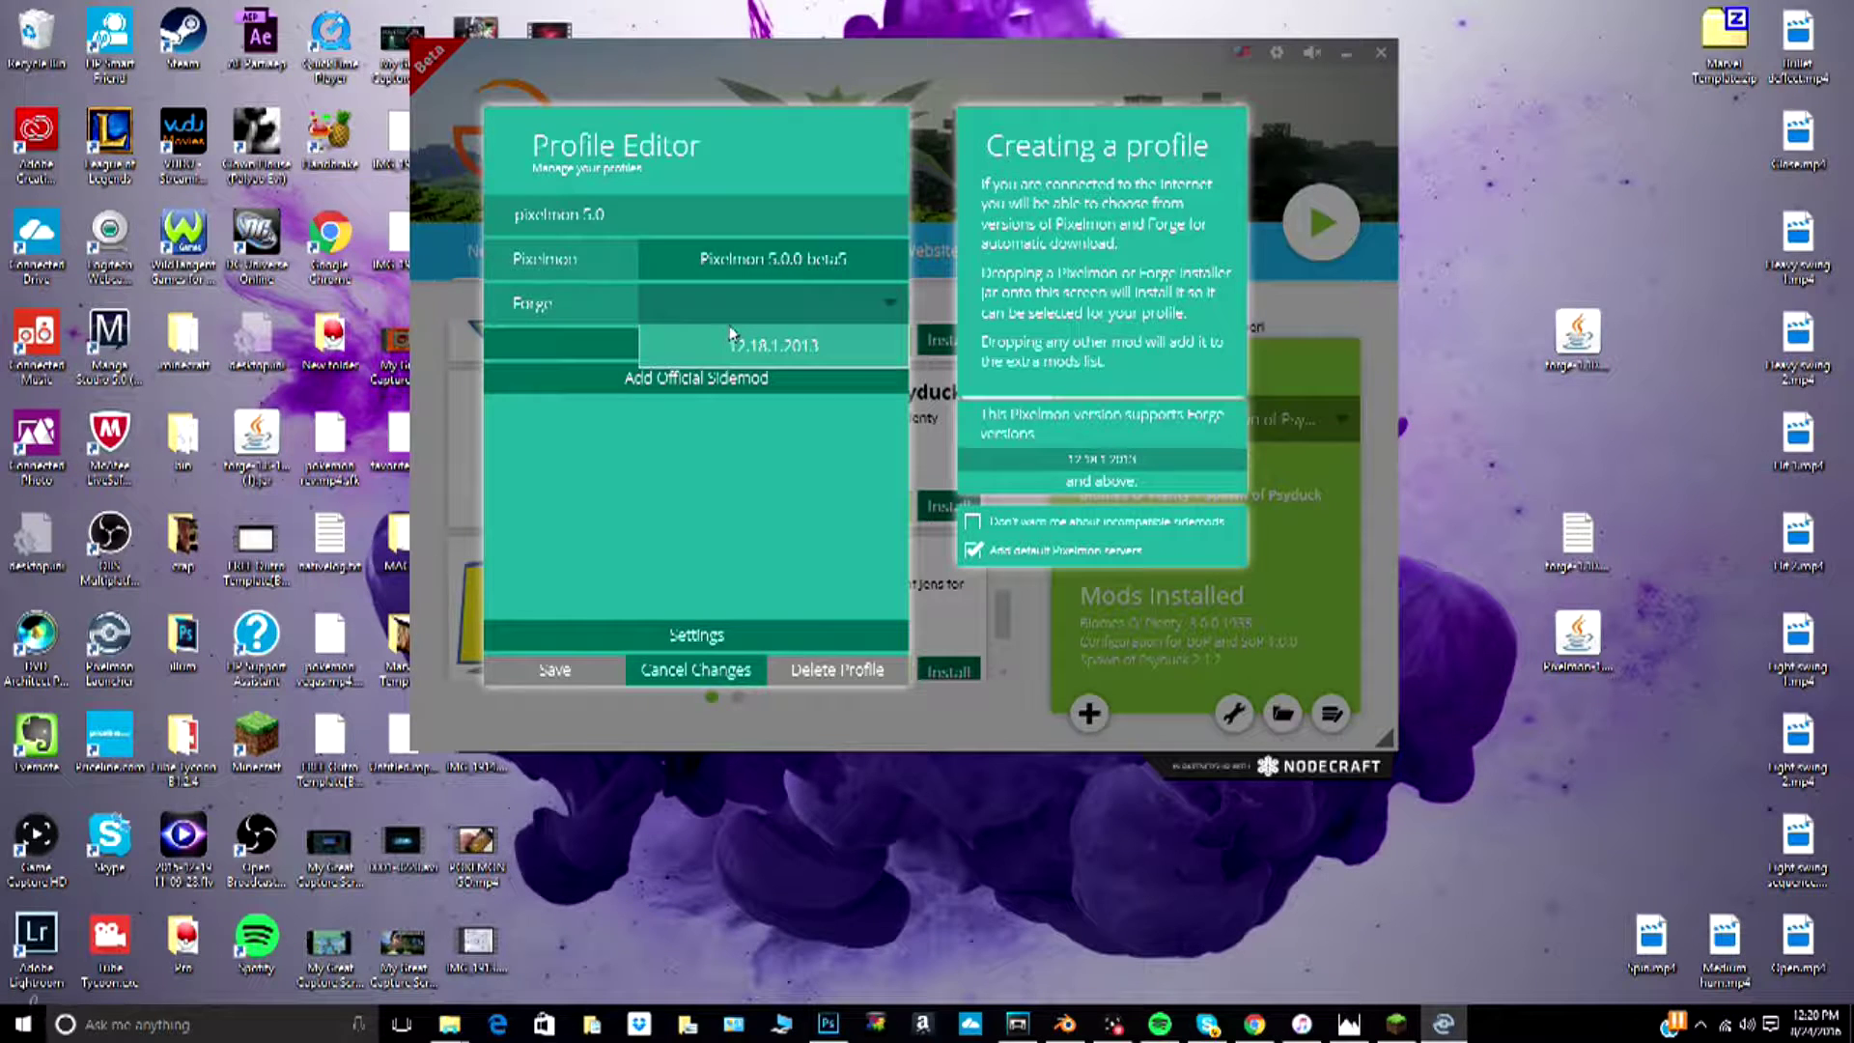
click(727, 329)
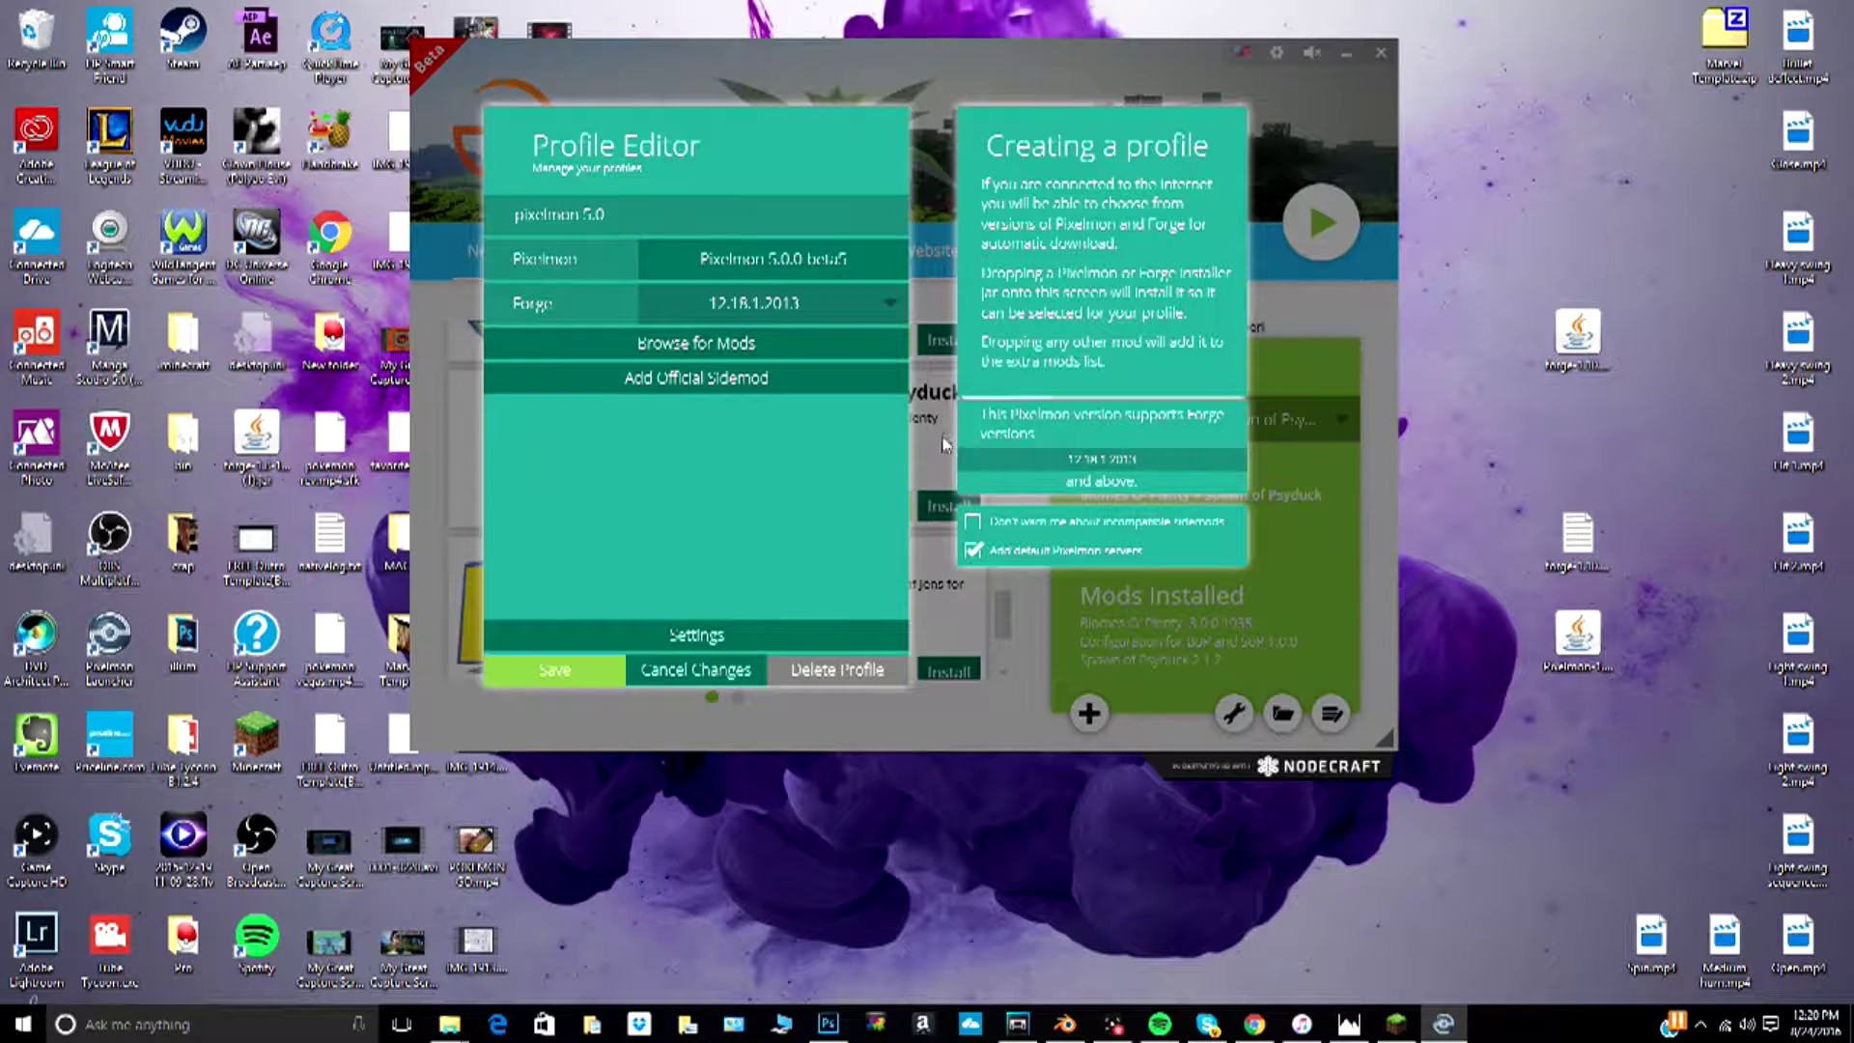
click(680, 379)
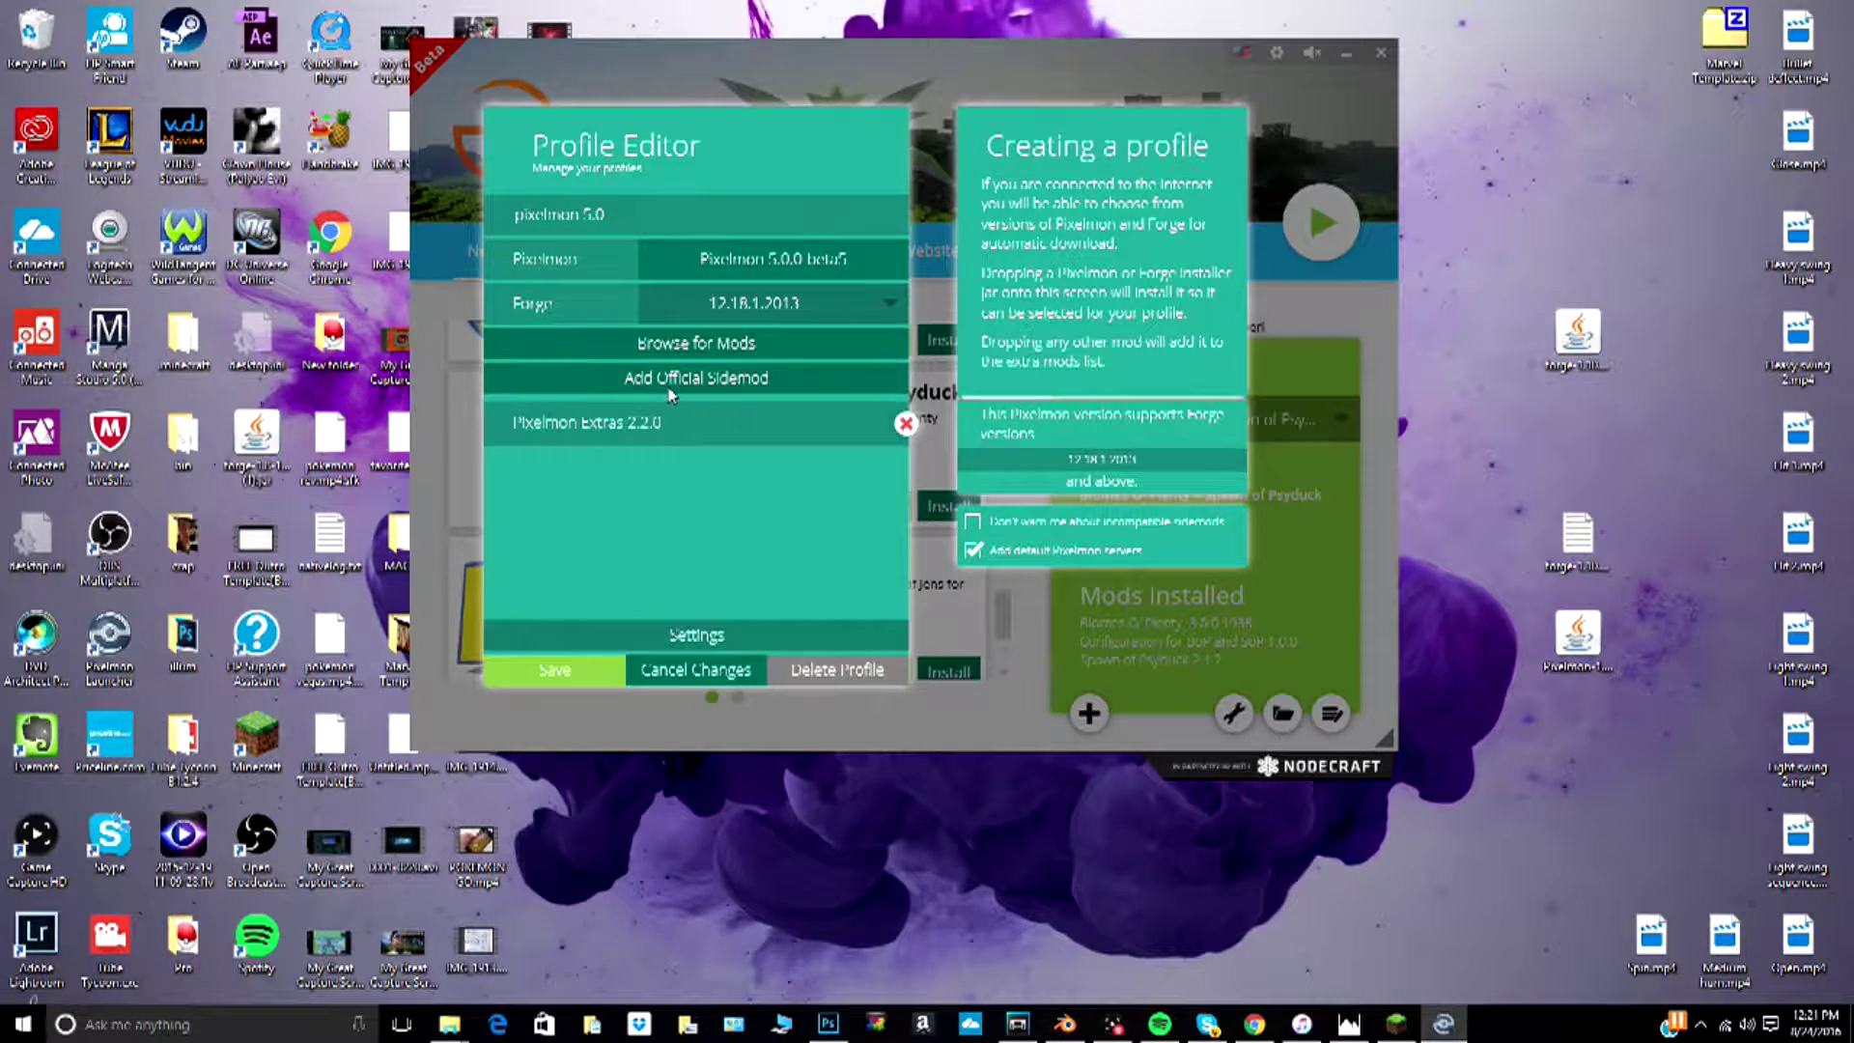
click(564, 673)
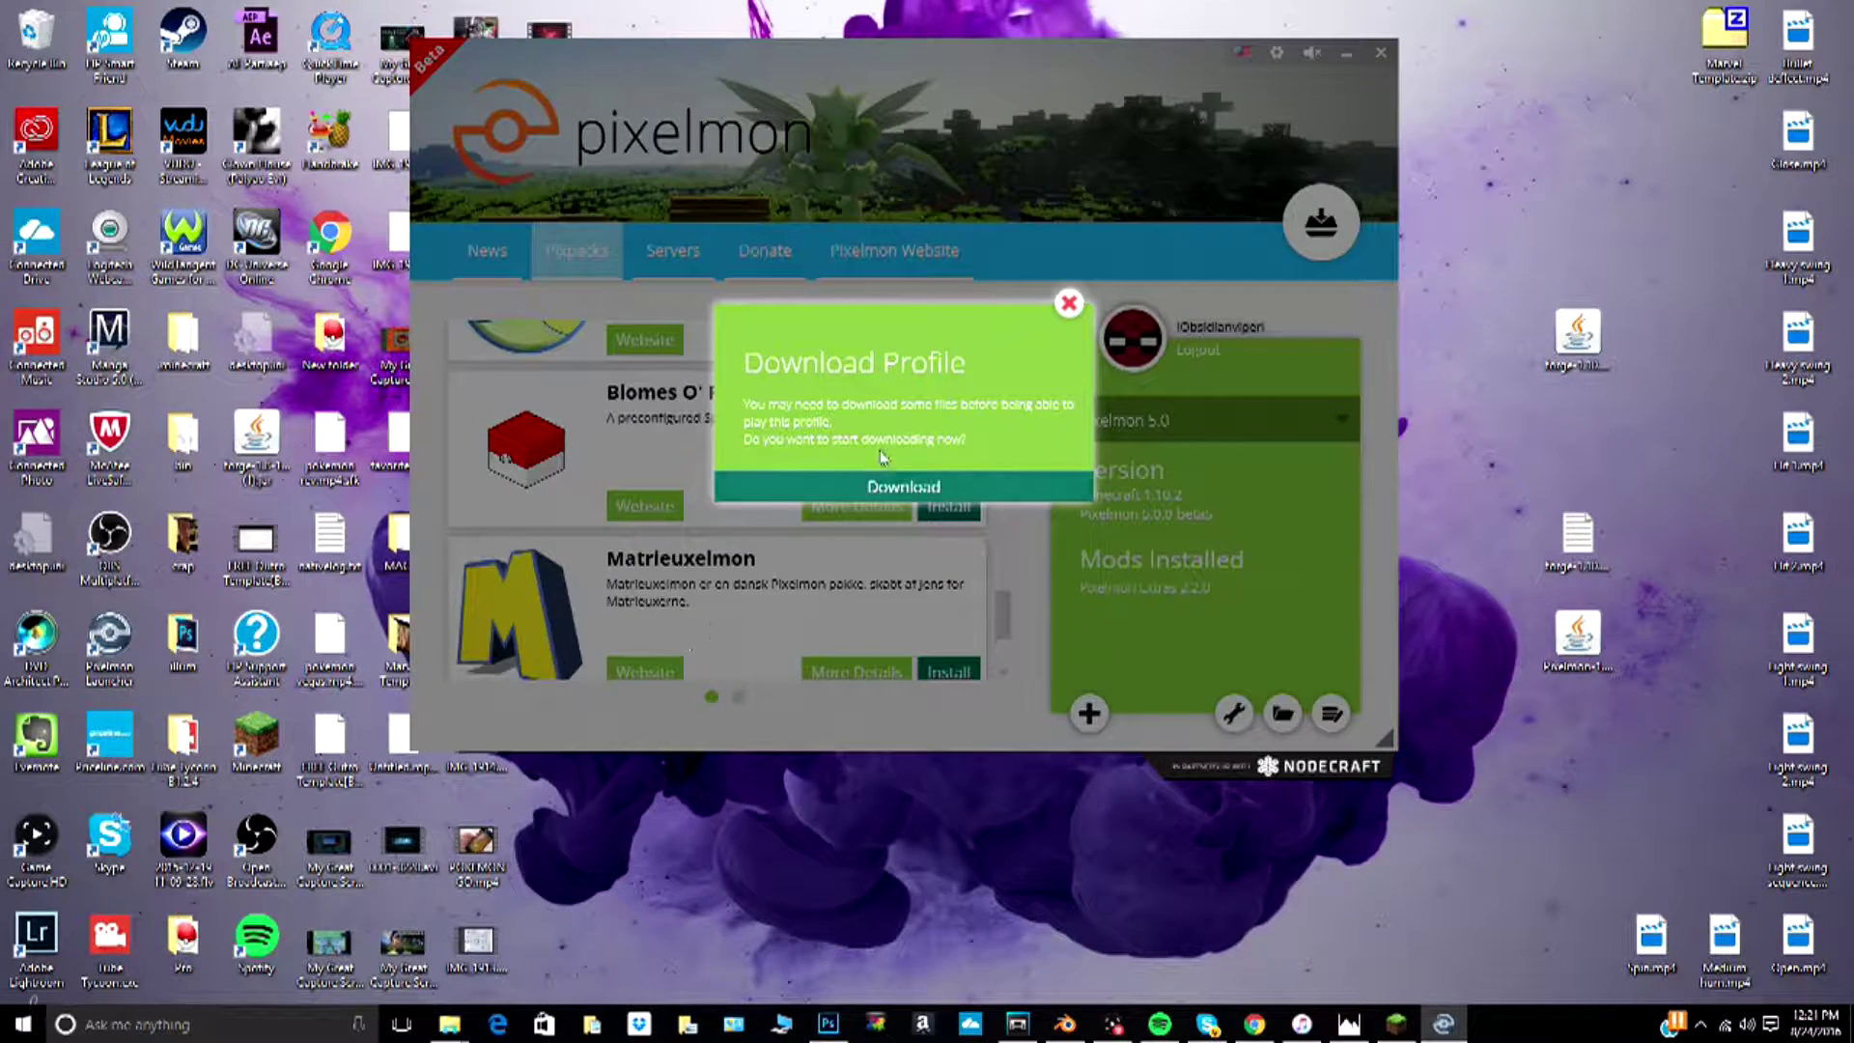
Step: Download the pixelmon 5.0 profile files and let the installer finish
click(882, 488)
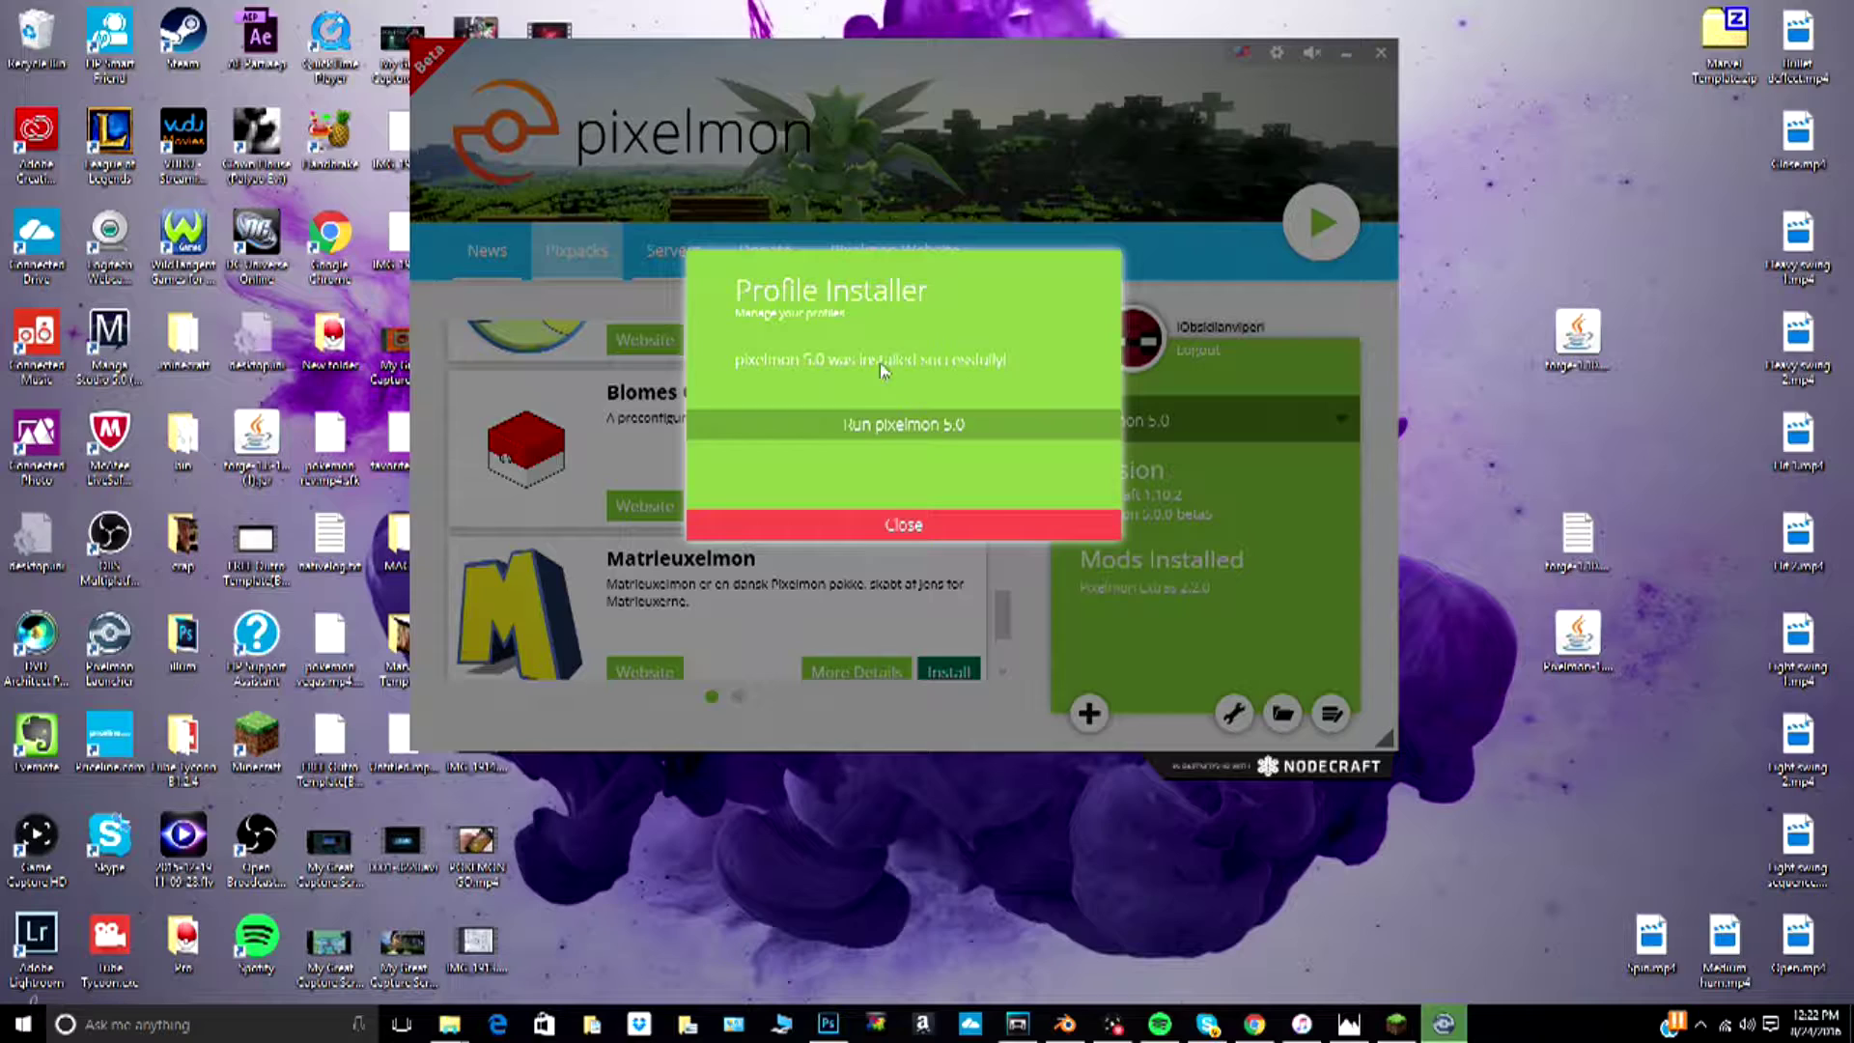
Step: Run the pixelmon 5.0 profile to launch Minecraft 1.10.2 with Forge
click(846, 426)
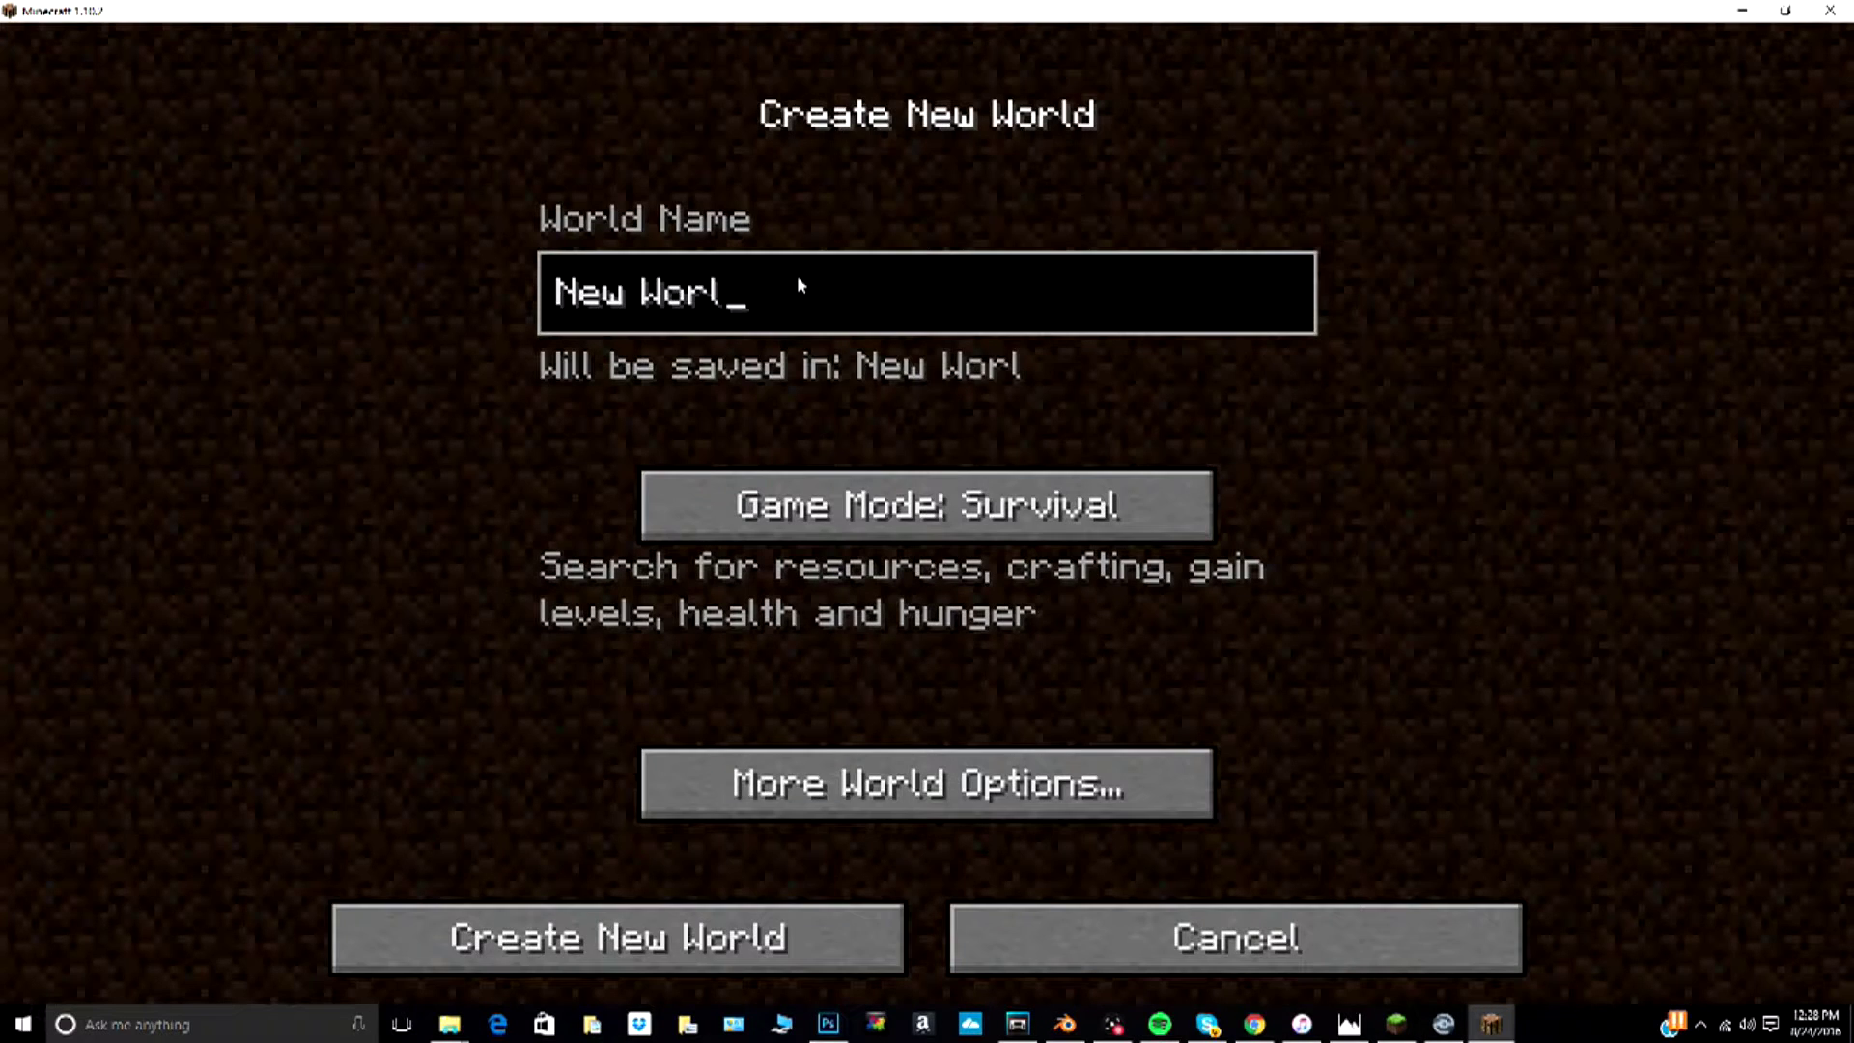
Step: Name the new world 'youtube tutorial world', fixing typos as you go
key(BackSpace)
key(BackSpace)
key(BackSpace)
key(BackSpace)
key(BackSpace)
key(BackSpace)
key(BackSpace)
key(BackSpace)
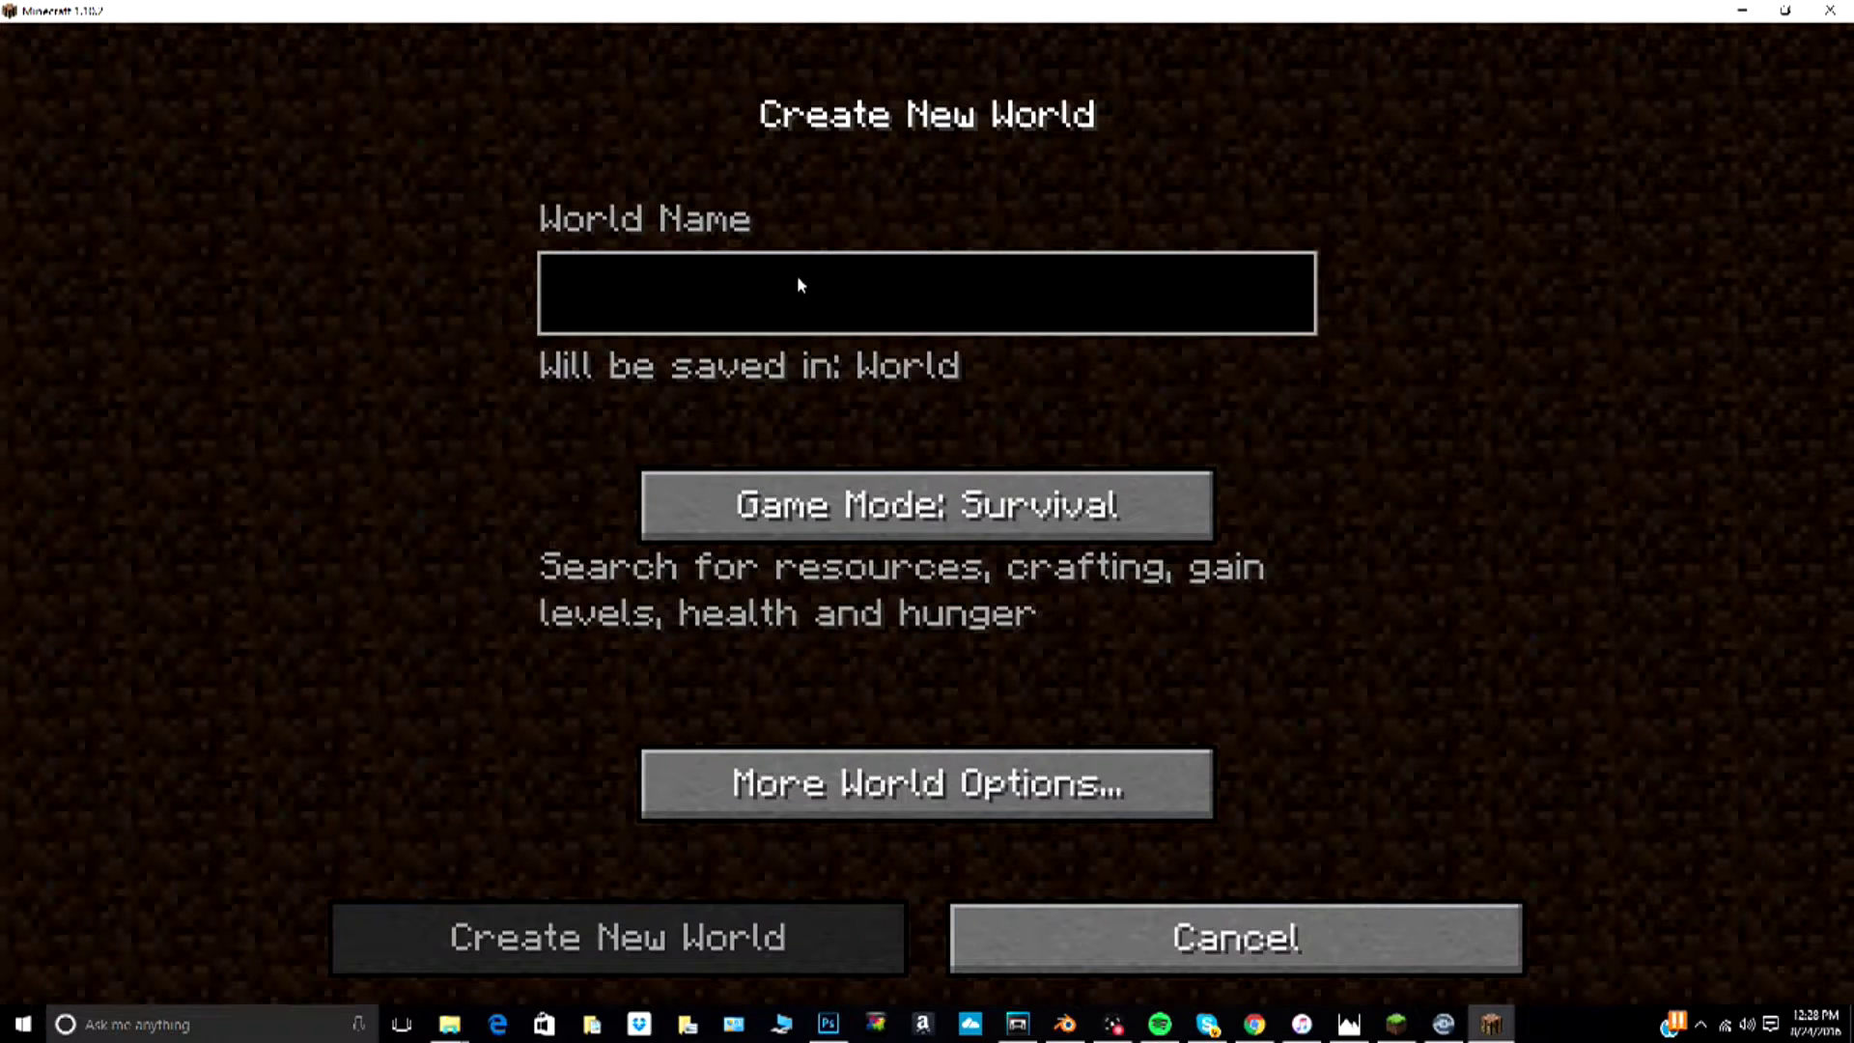
text(yo)
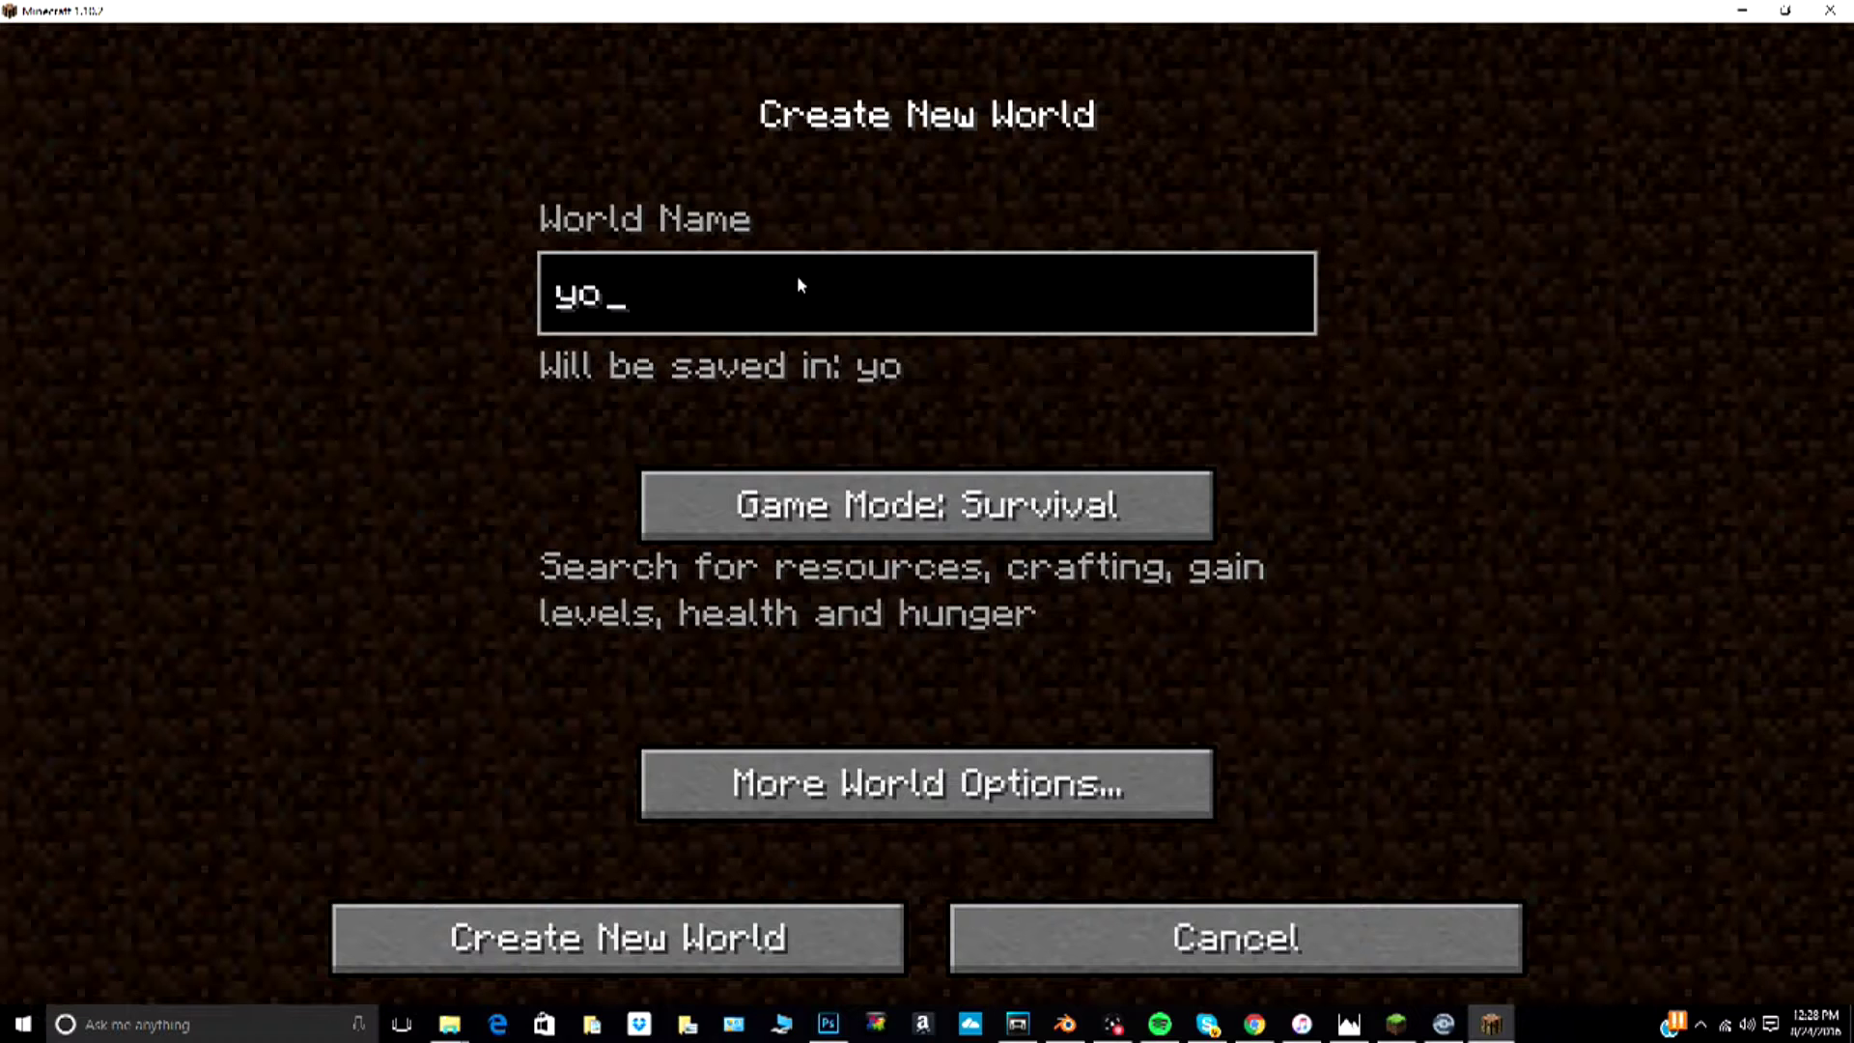
text(utube ti)
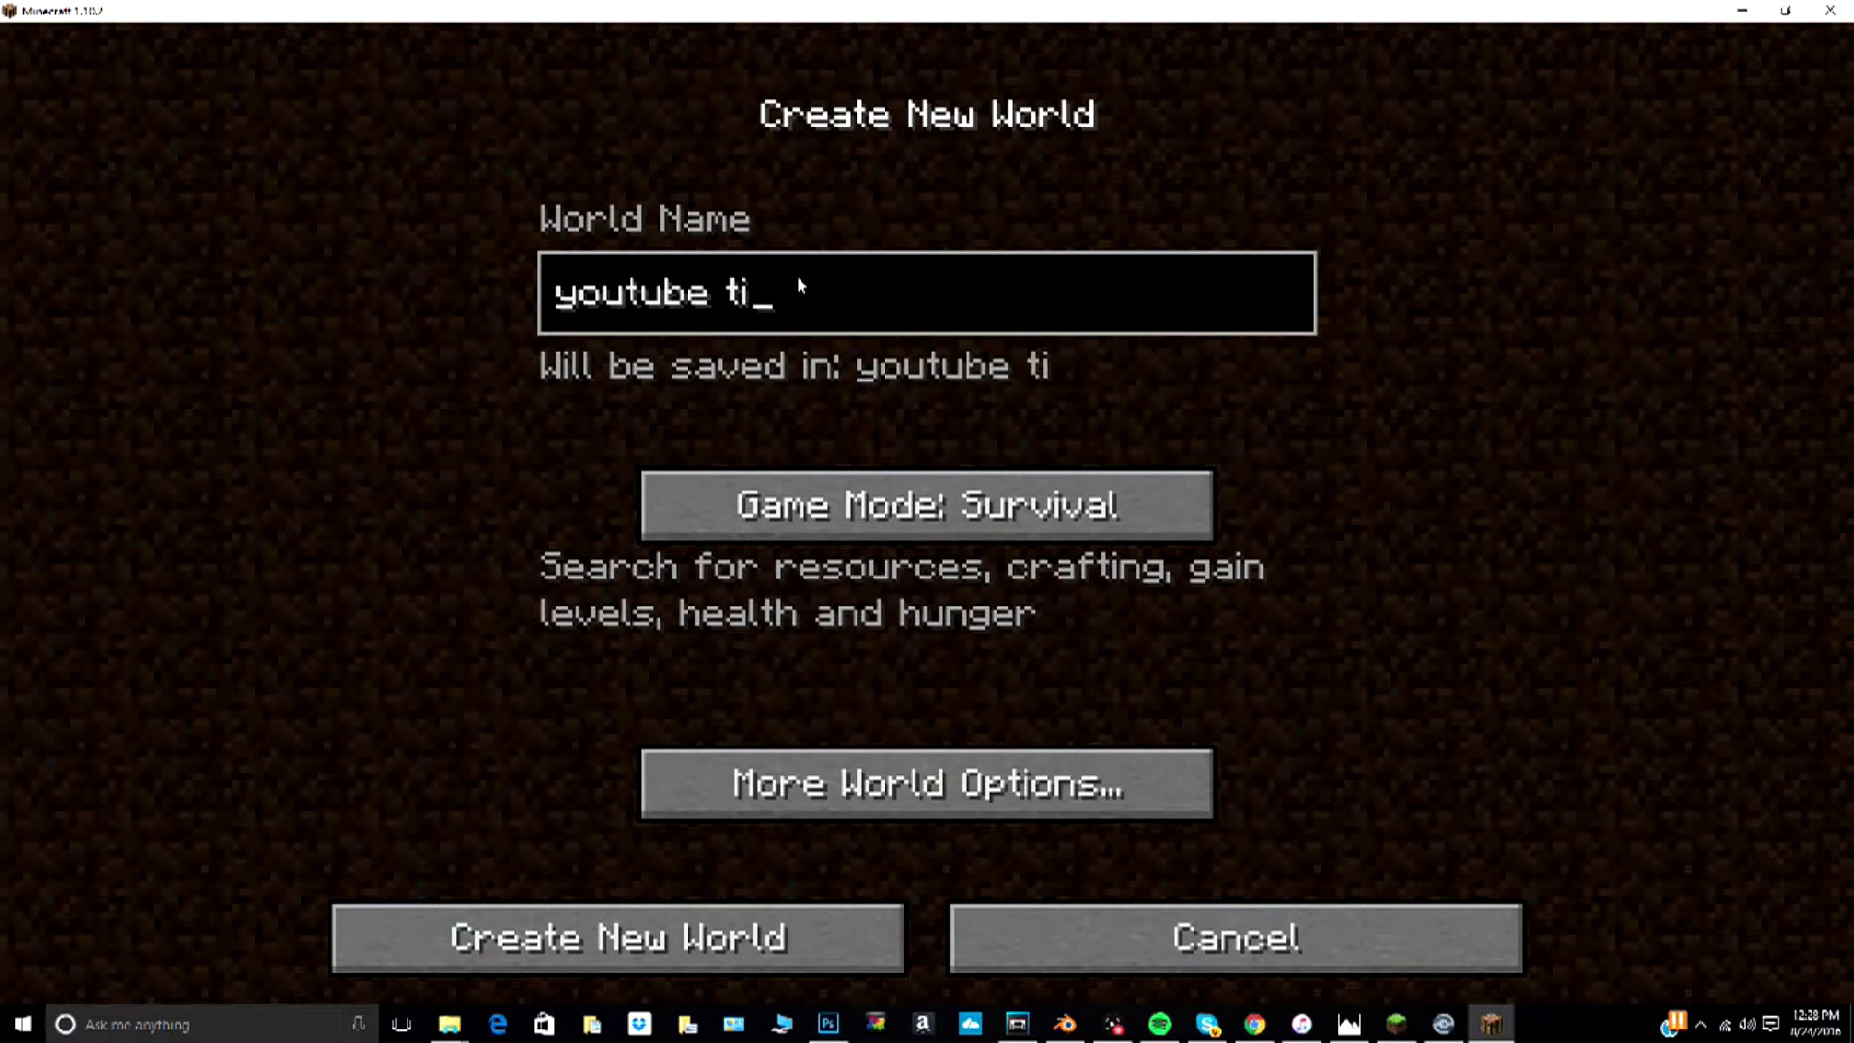
key(BackSpace)
text(utorial)
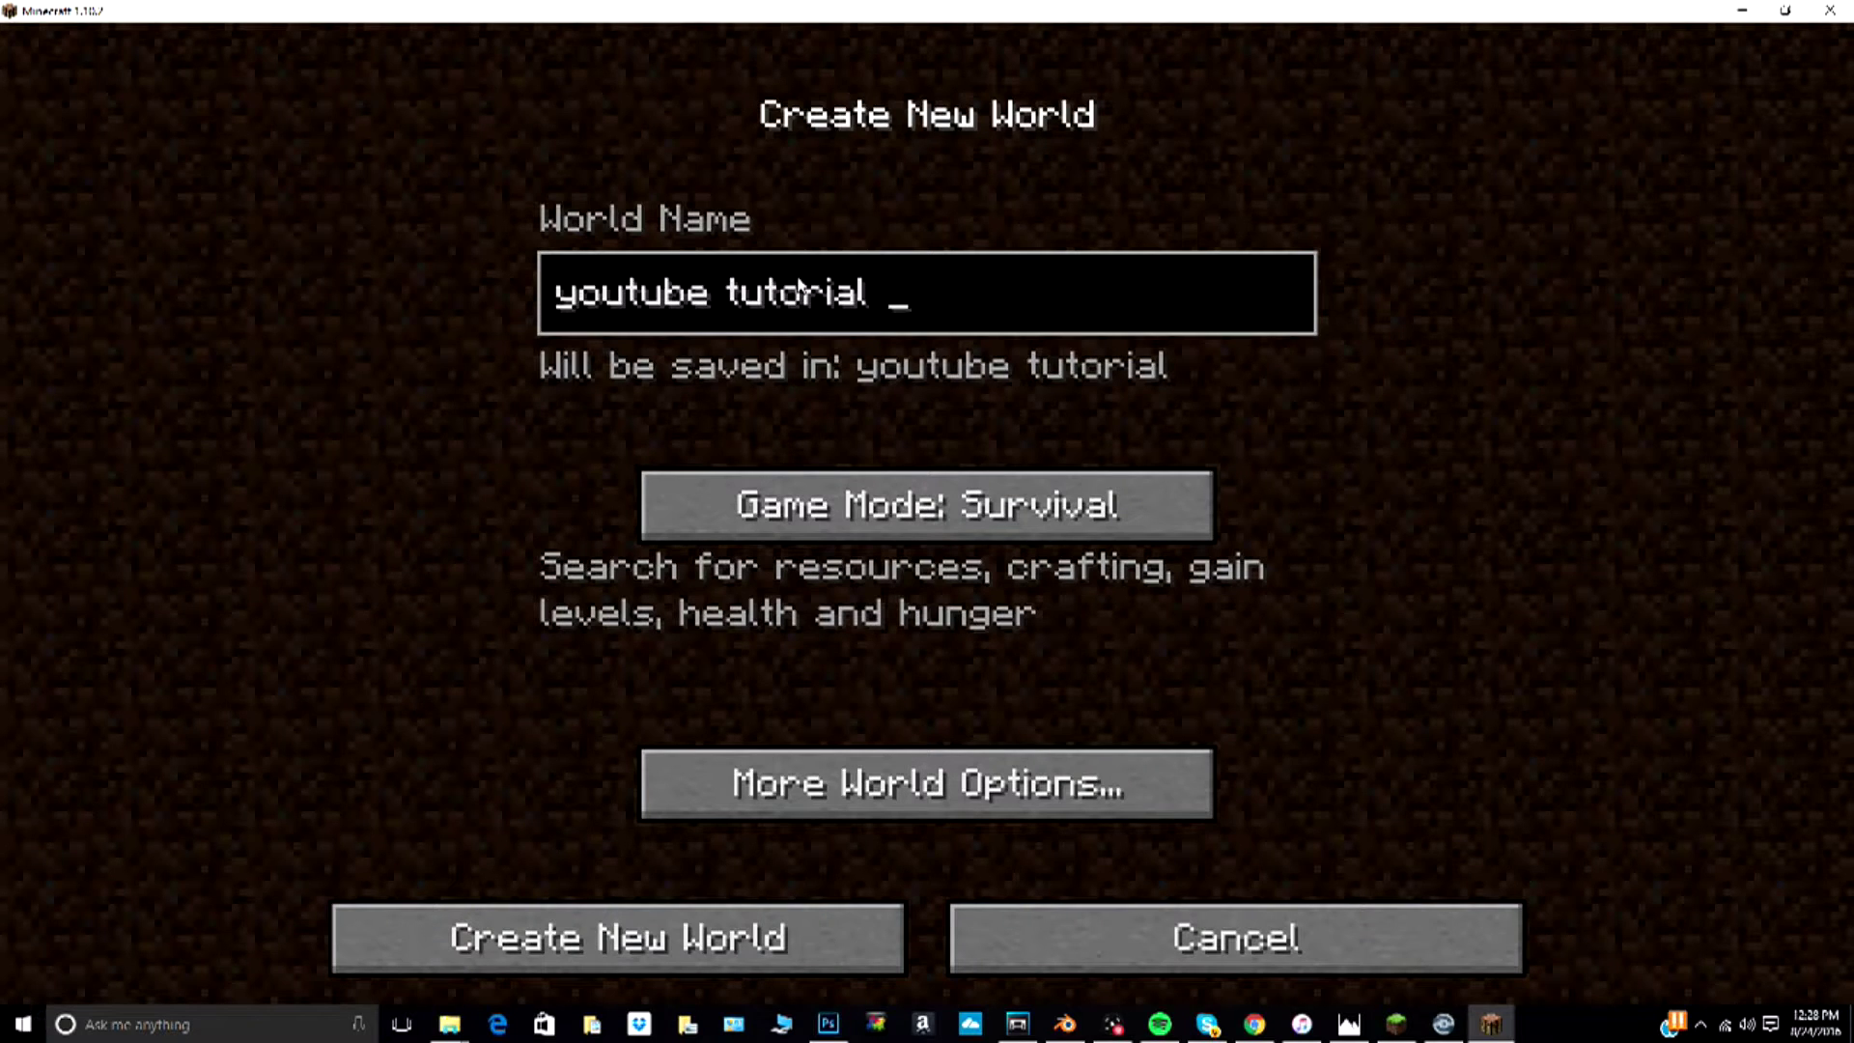
text( warl)
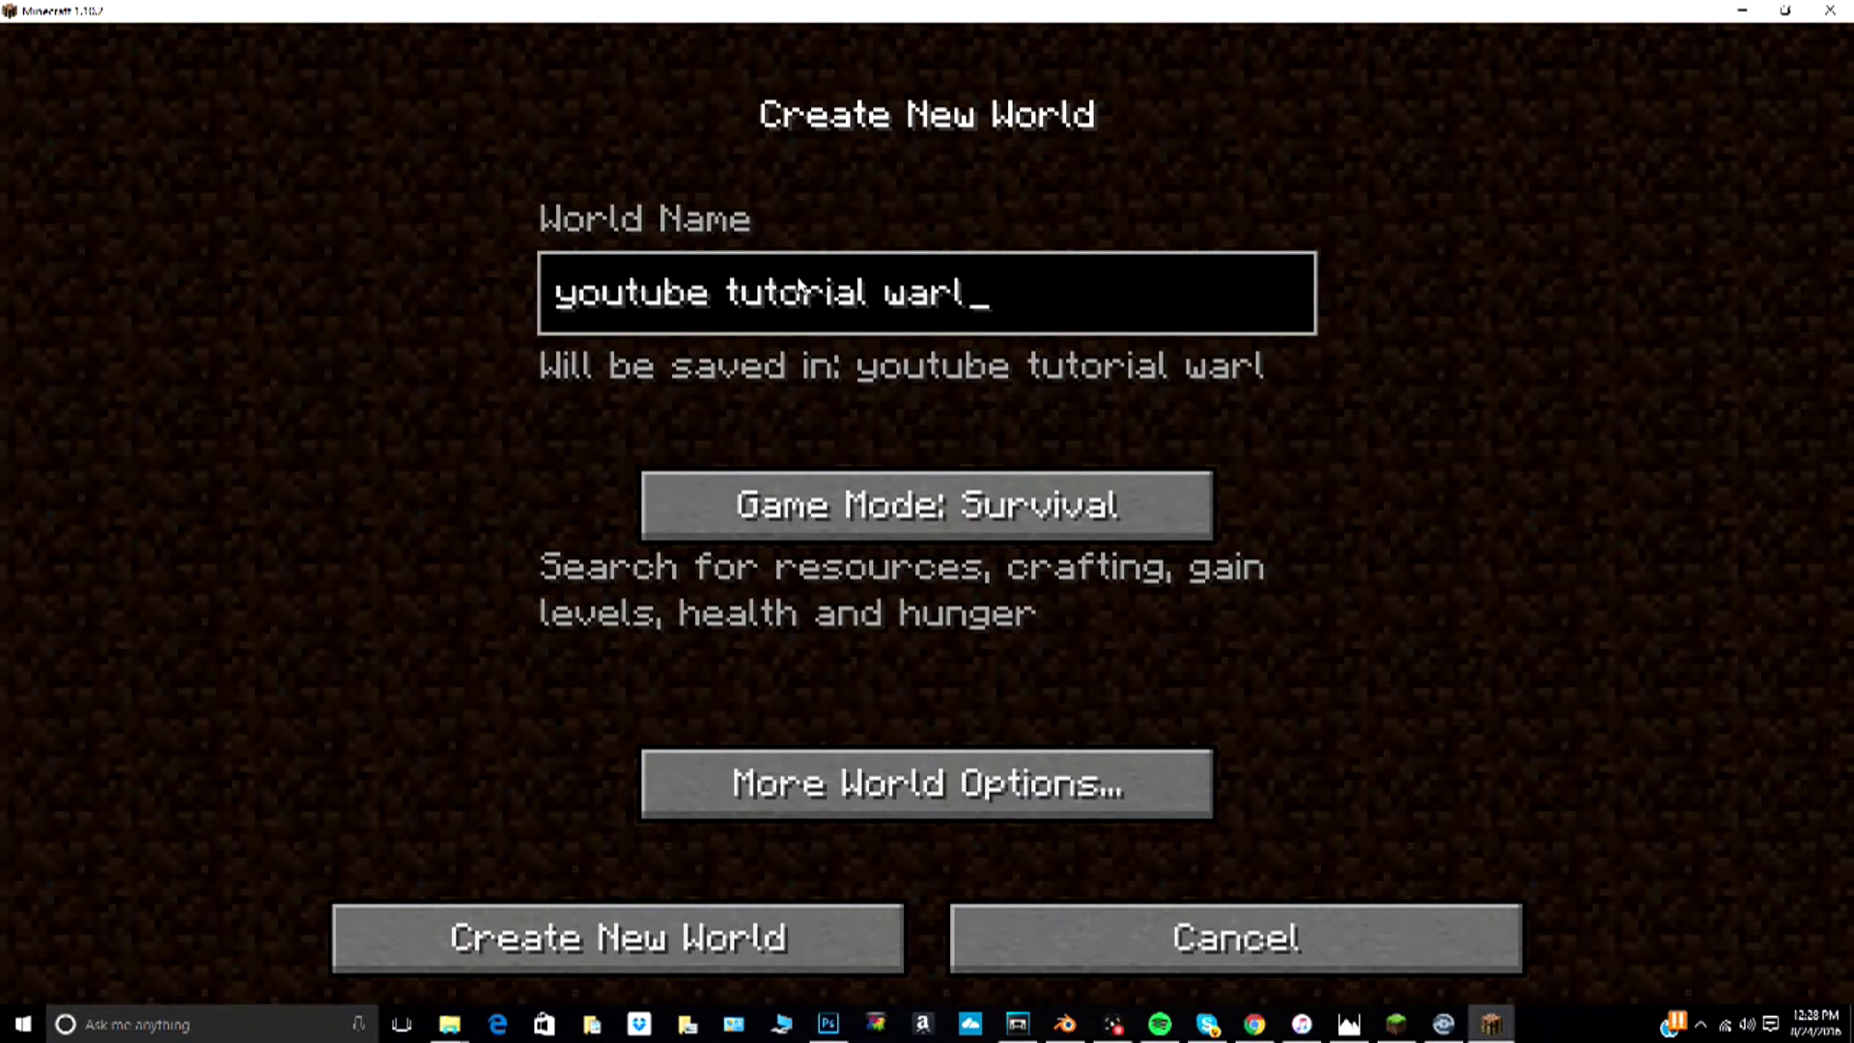
key(BackSpace)
key(BackSpace)
key(BackSpace)
text(orld)
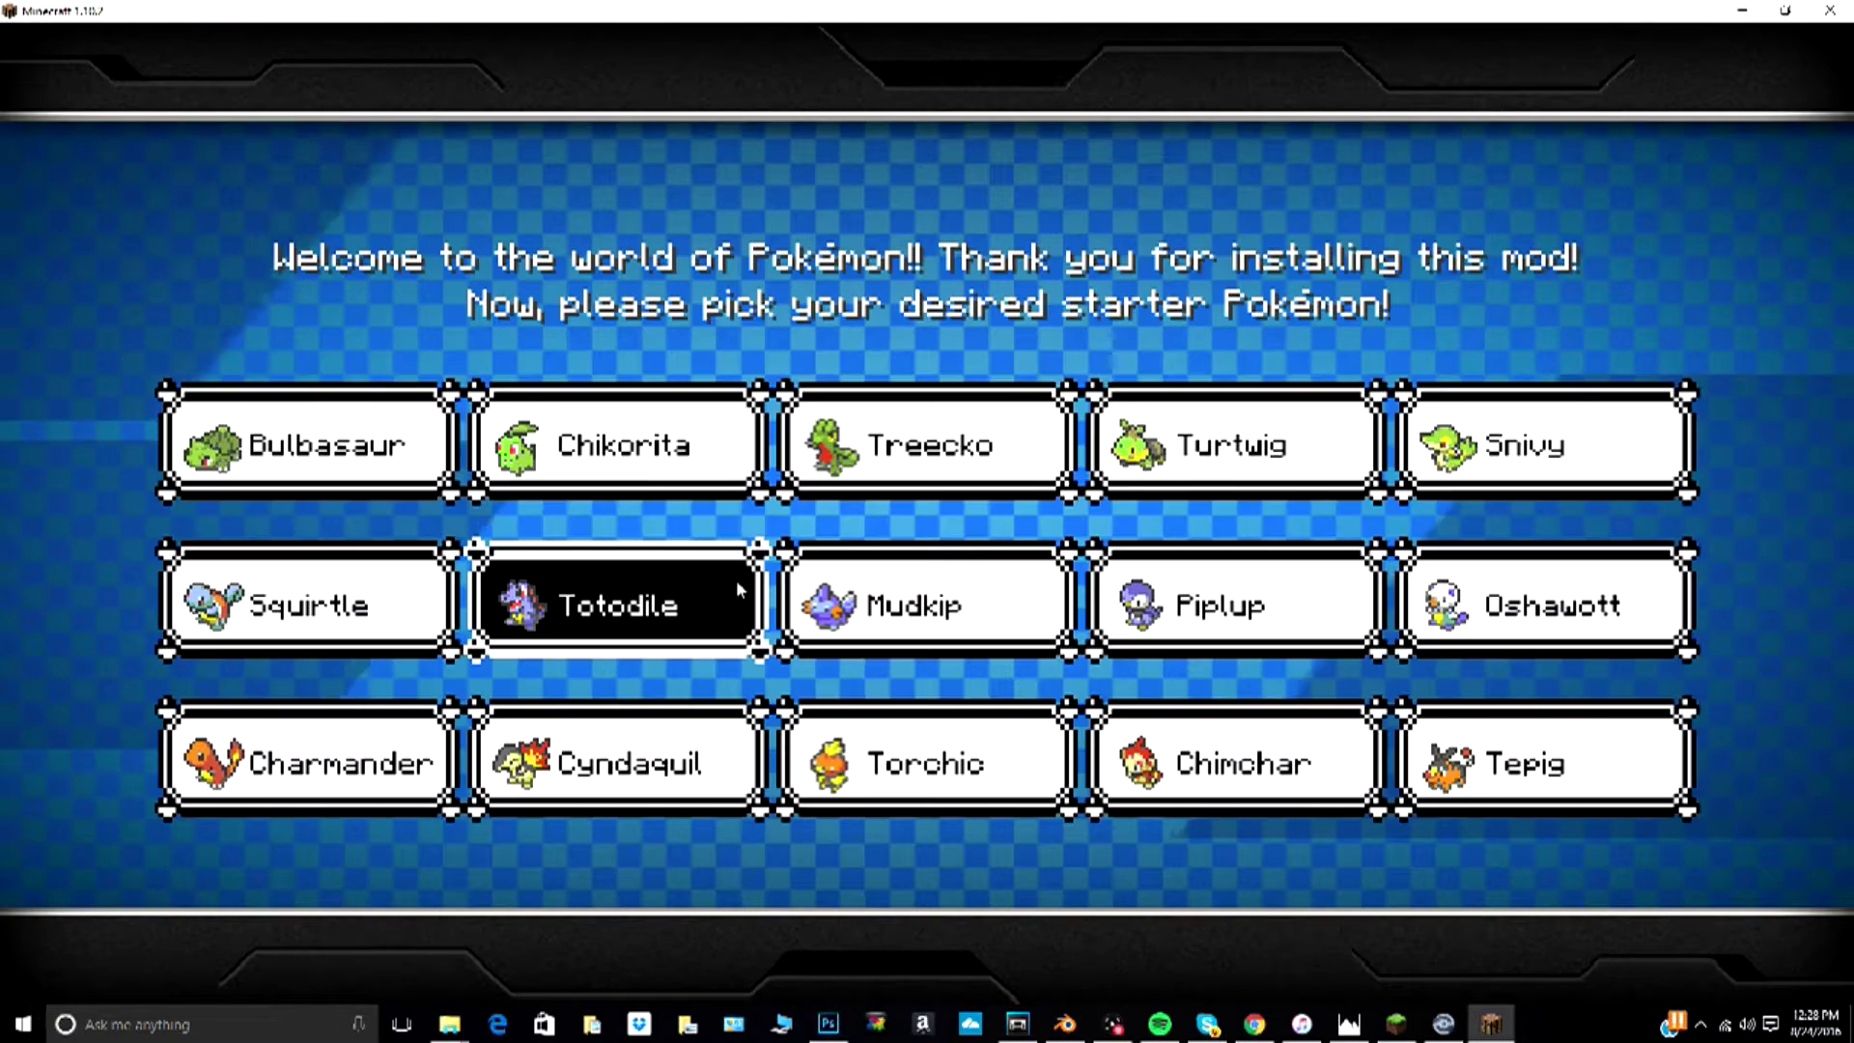
Step: Choose Charmander as the starter, then select the apple in the hotbar and eat it
click(426, 759)
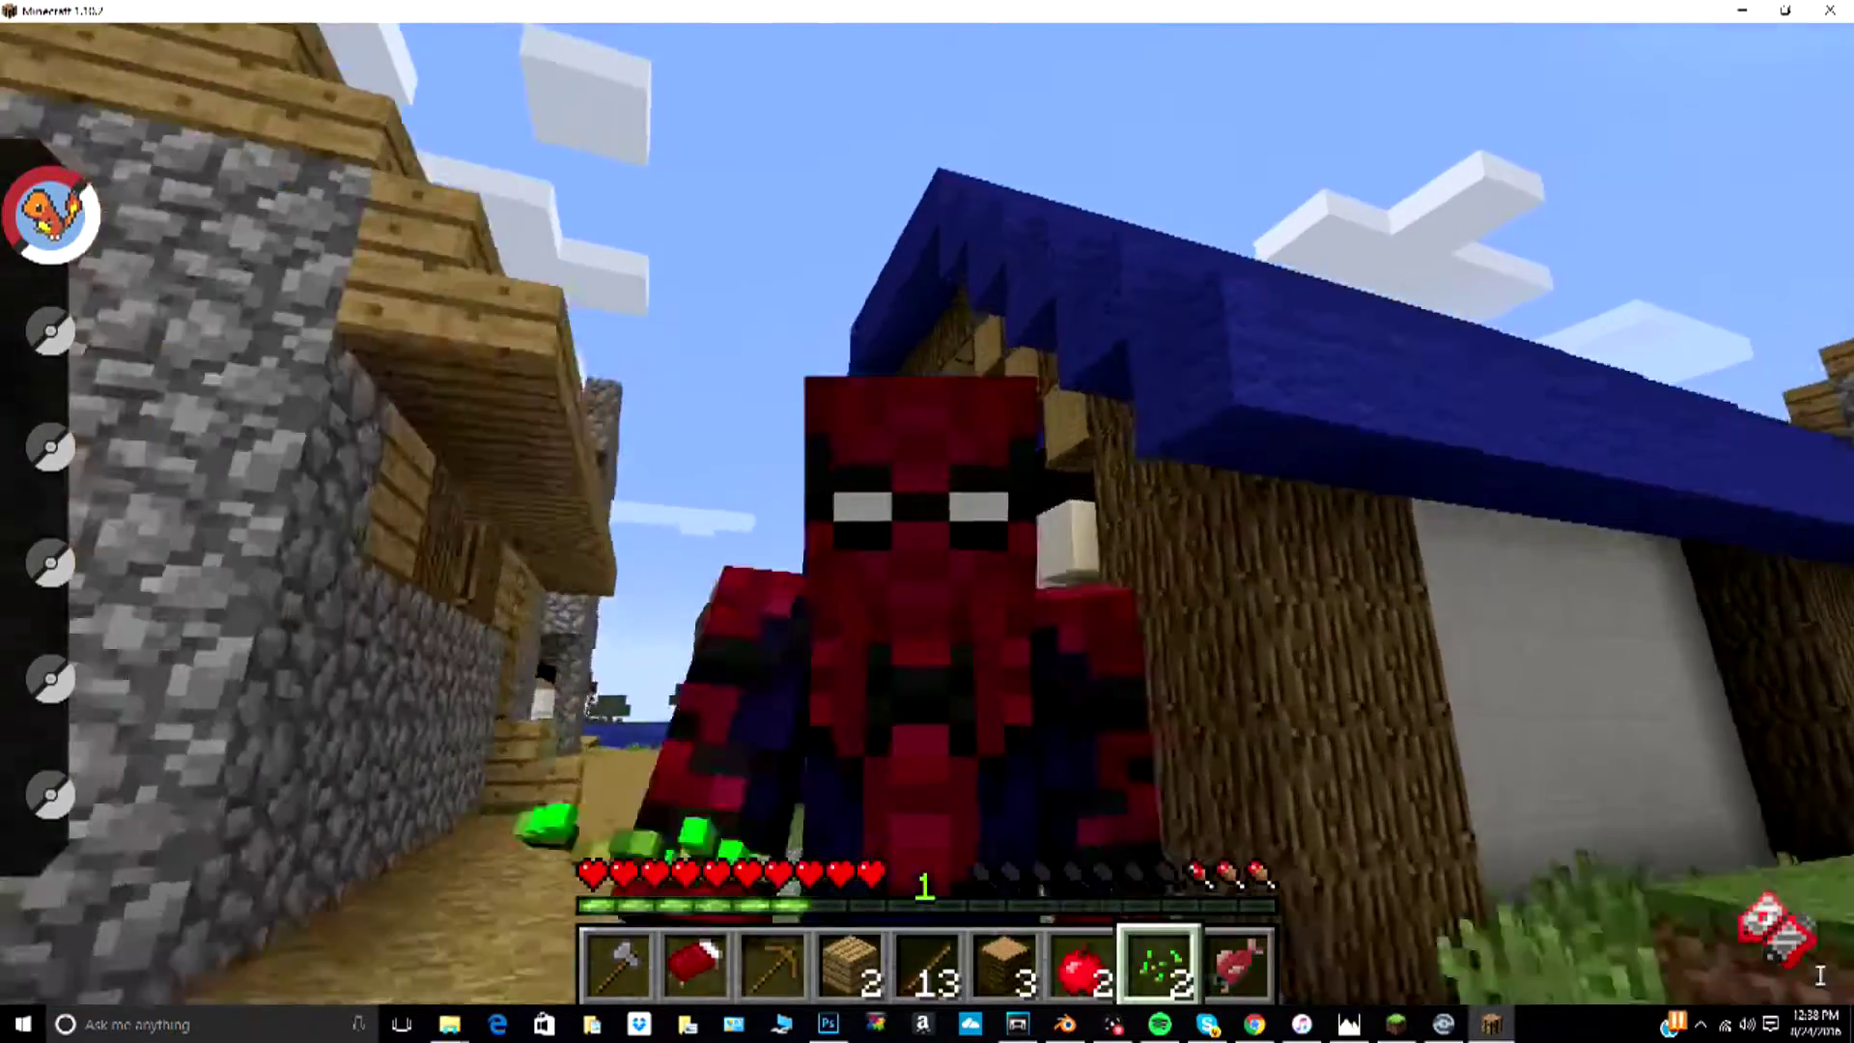
key(2)
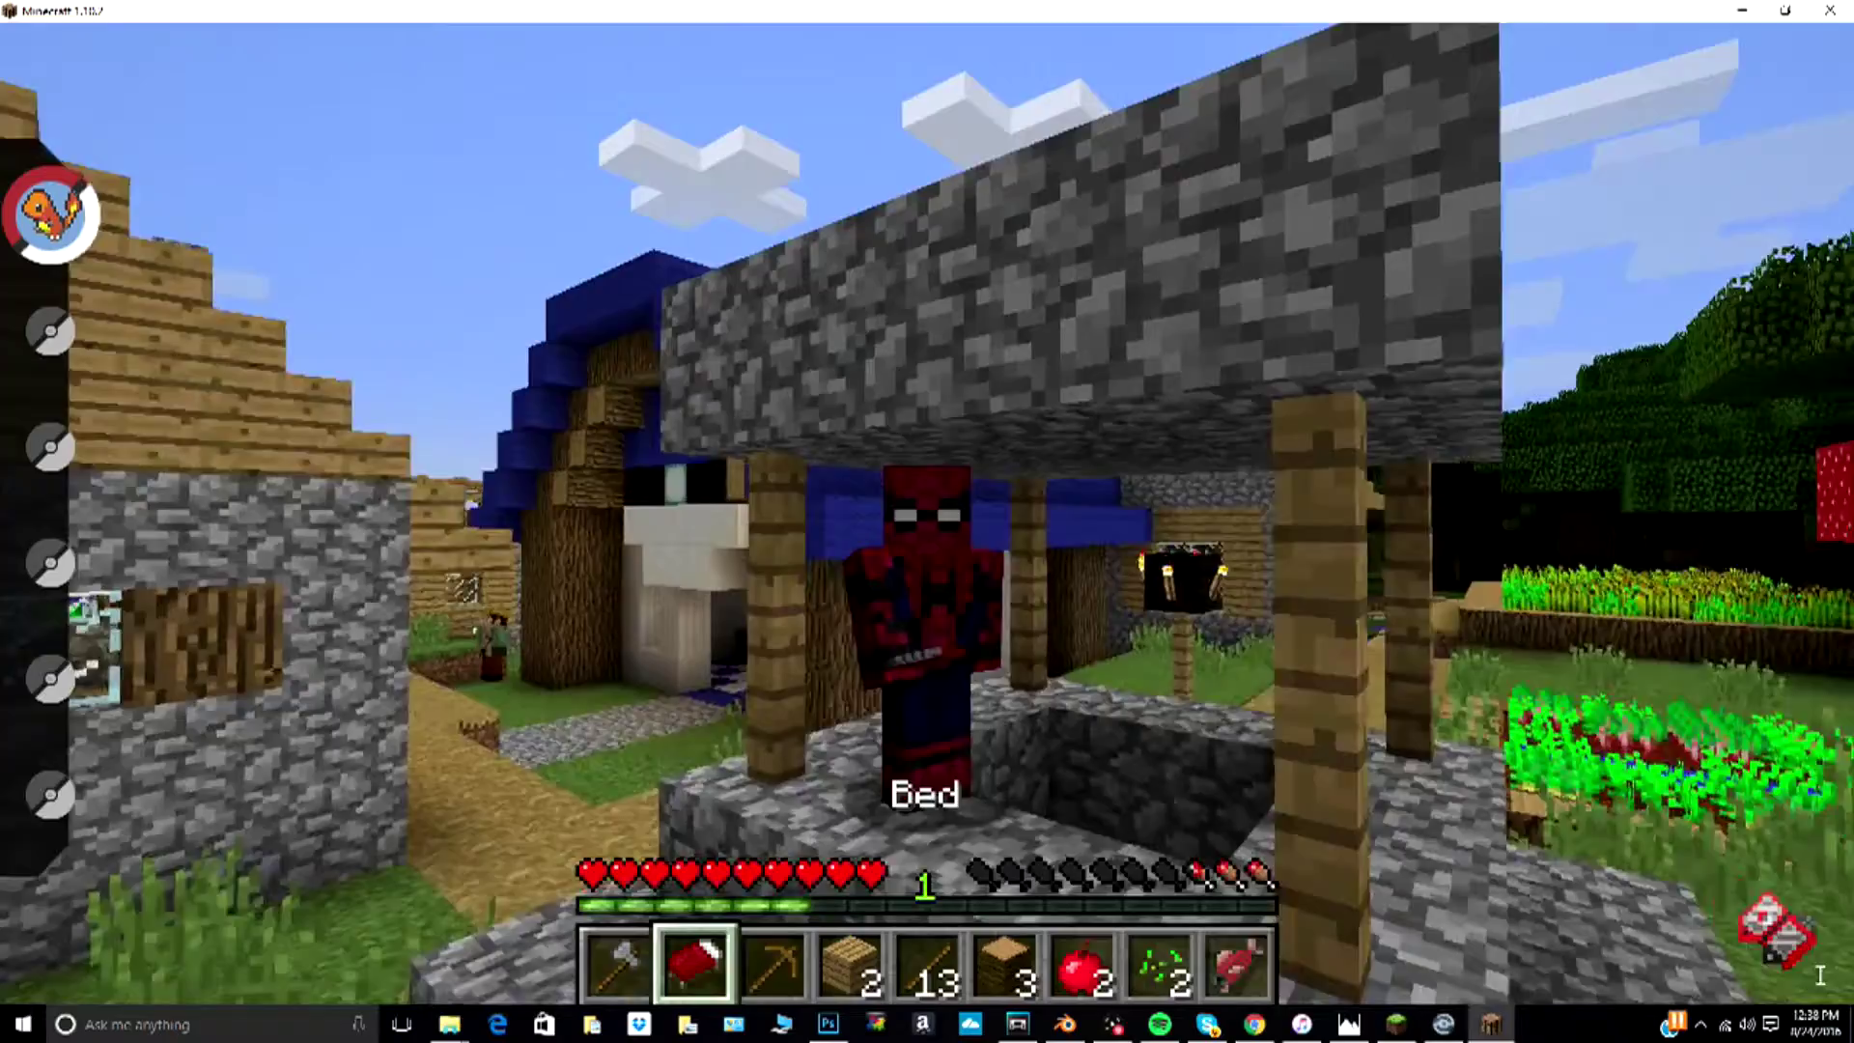
scroll(1820, 975, down, 4)
scroll(1819, 975, down, 1)
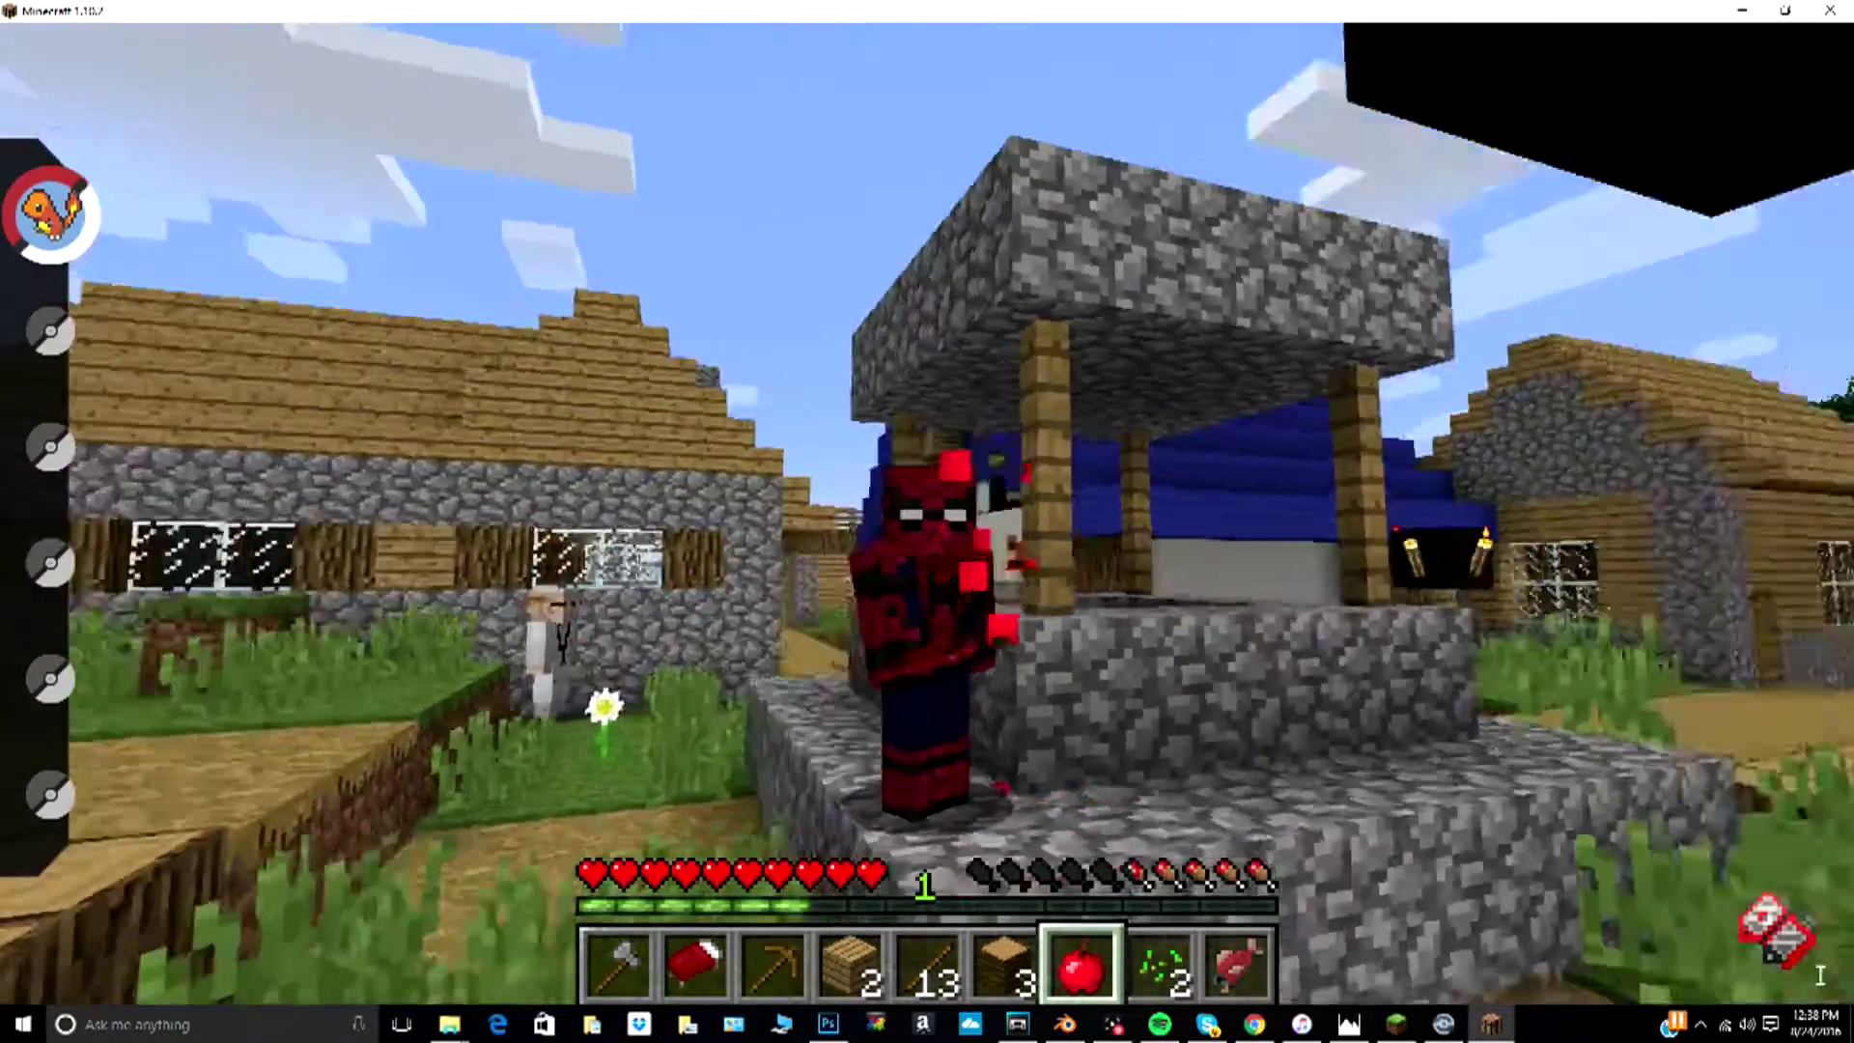
right_click(1819, 975)
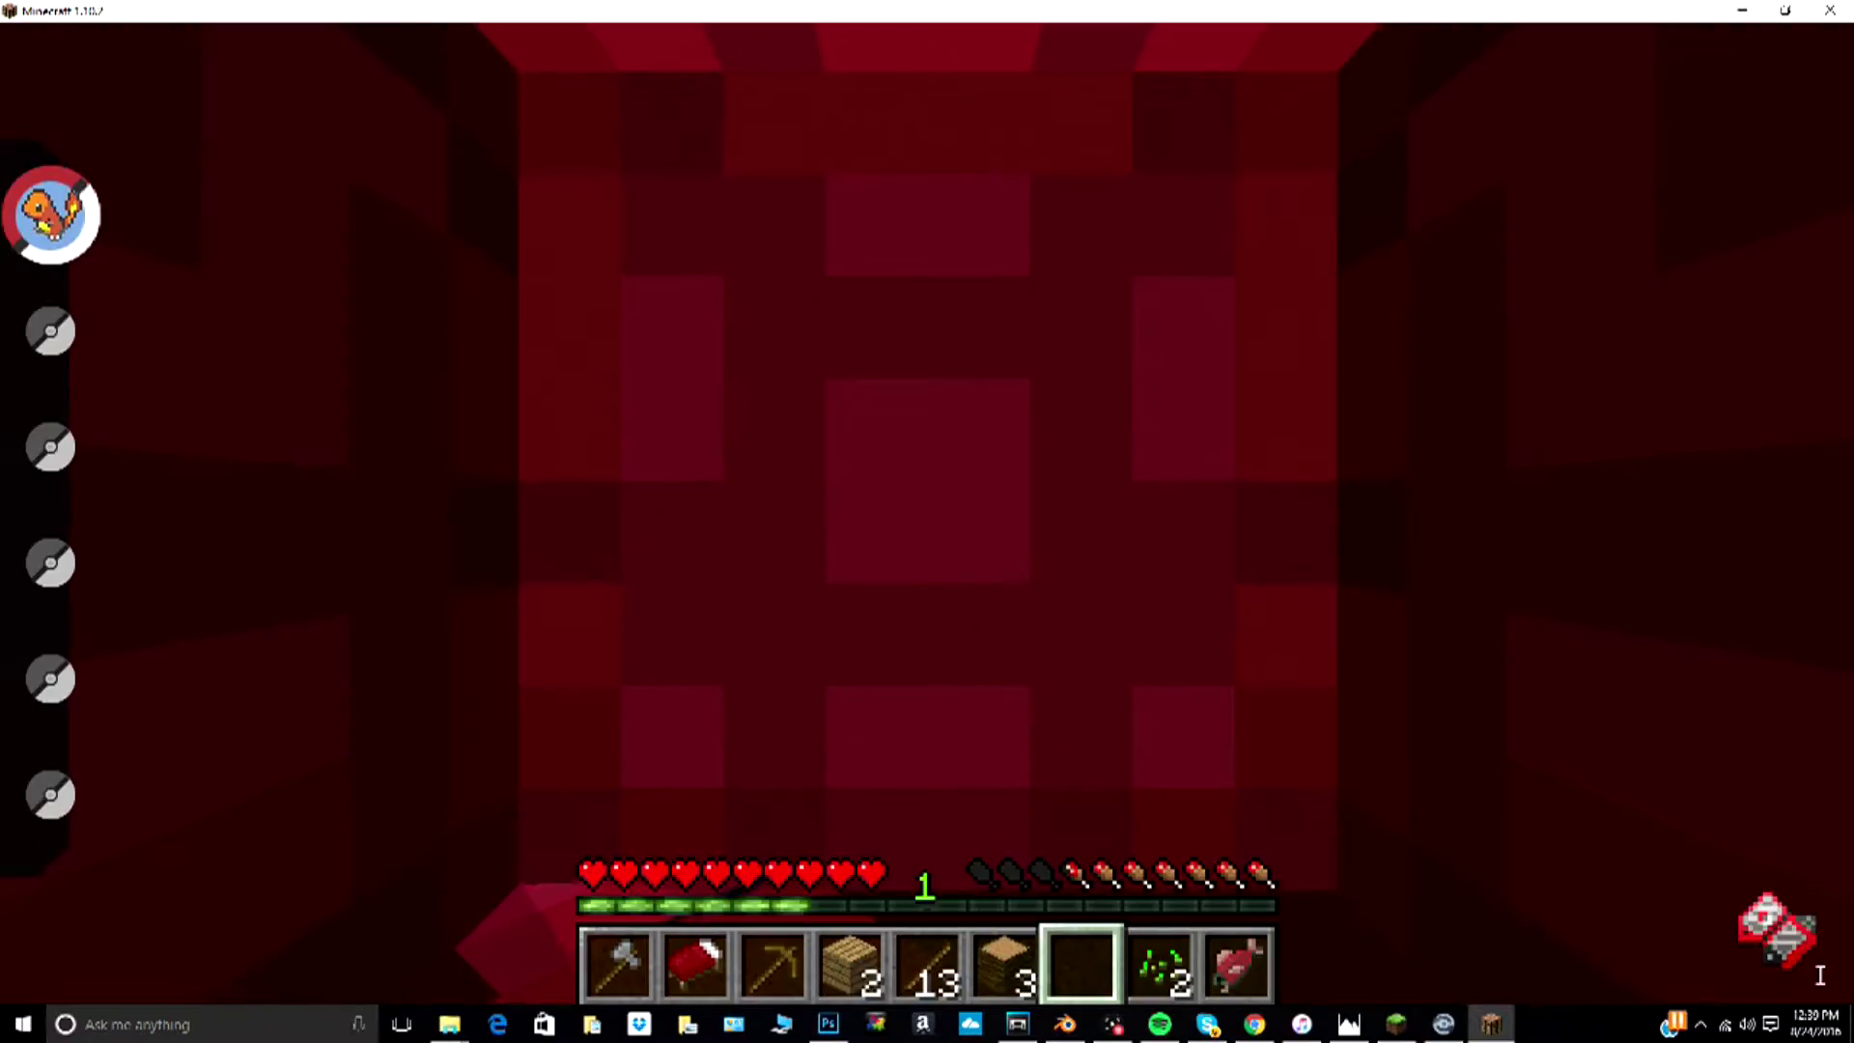
Step: Send out Charmander and walk through the village to the farm, picking up a potato
key(e)
key(e)
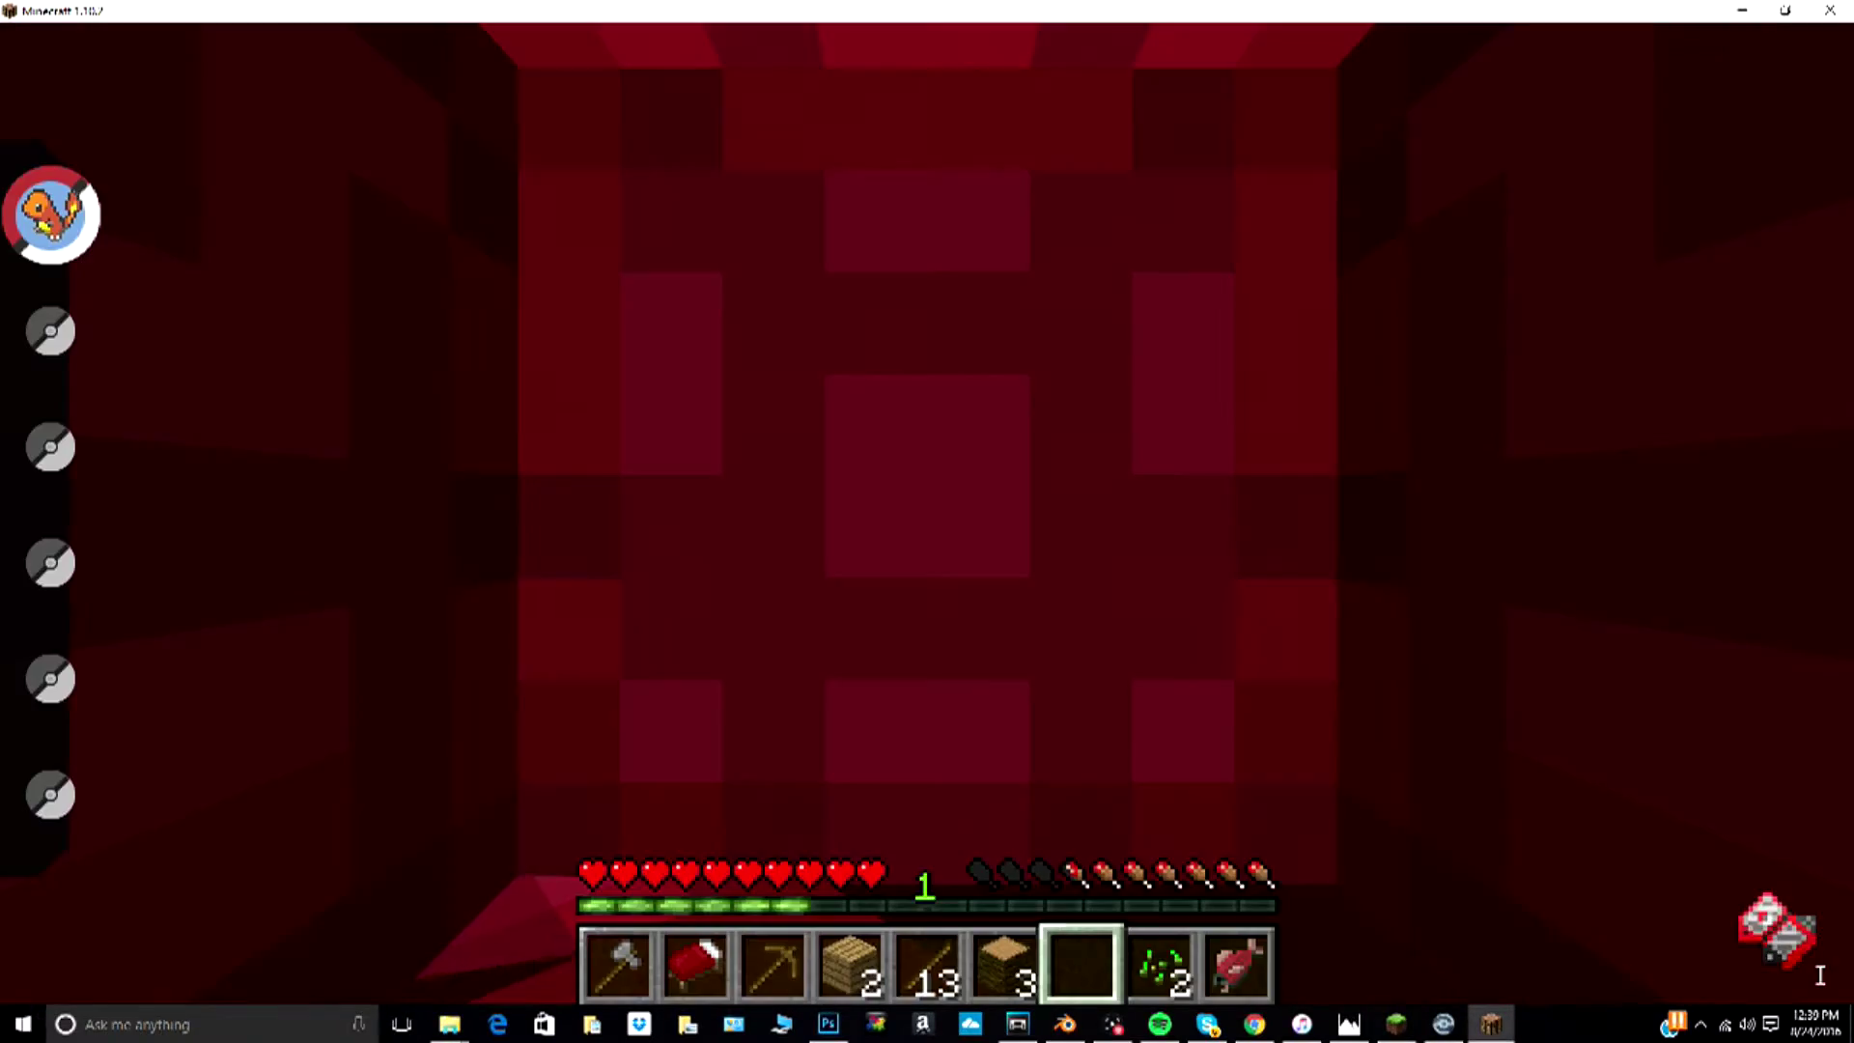
key(r)
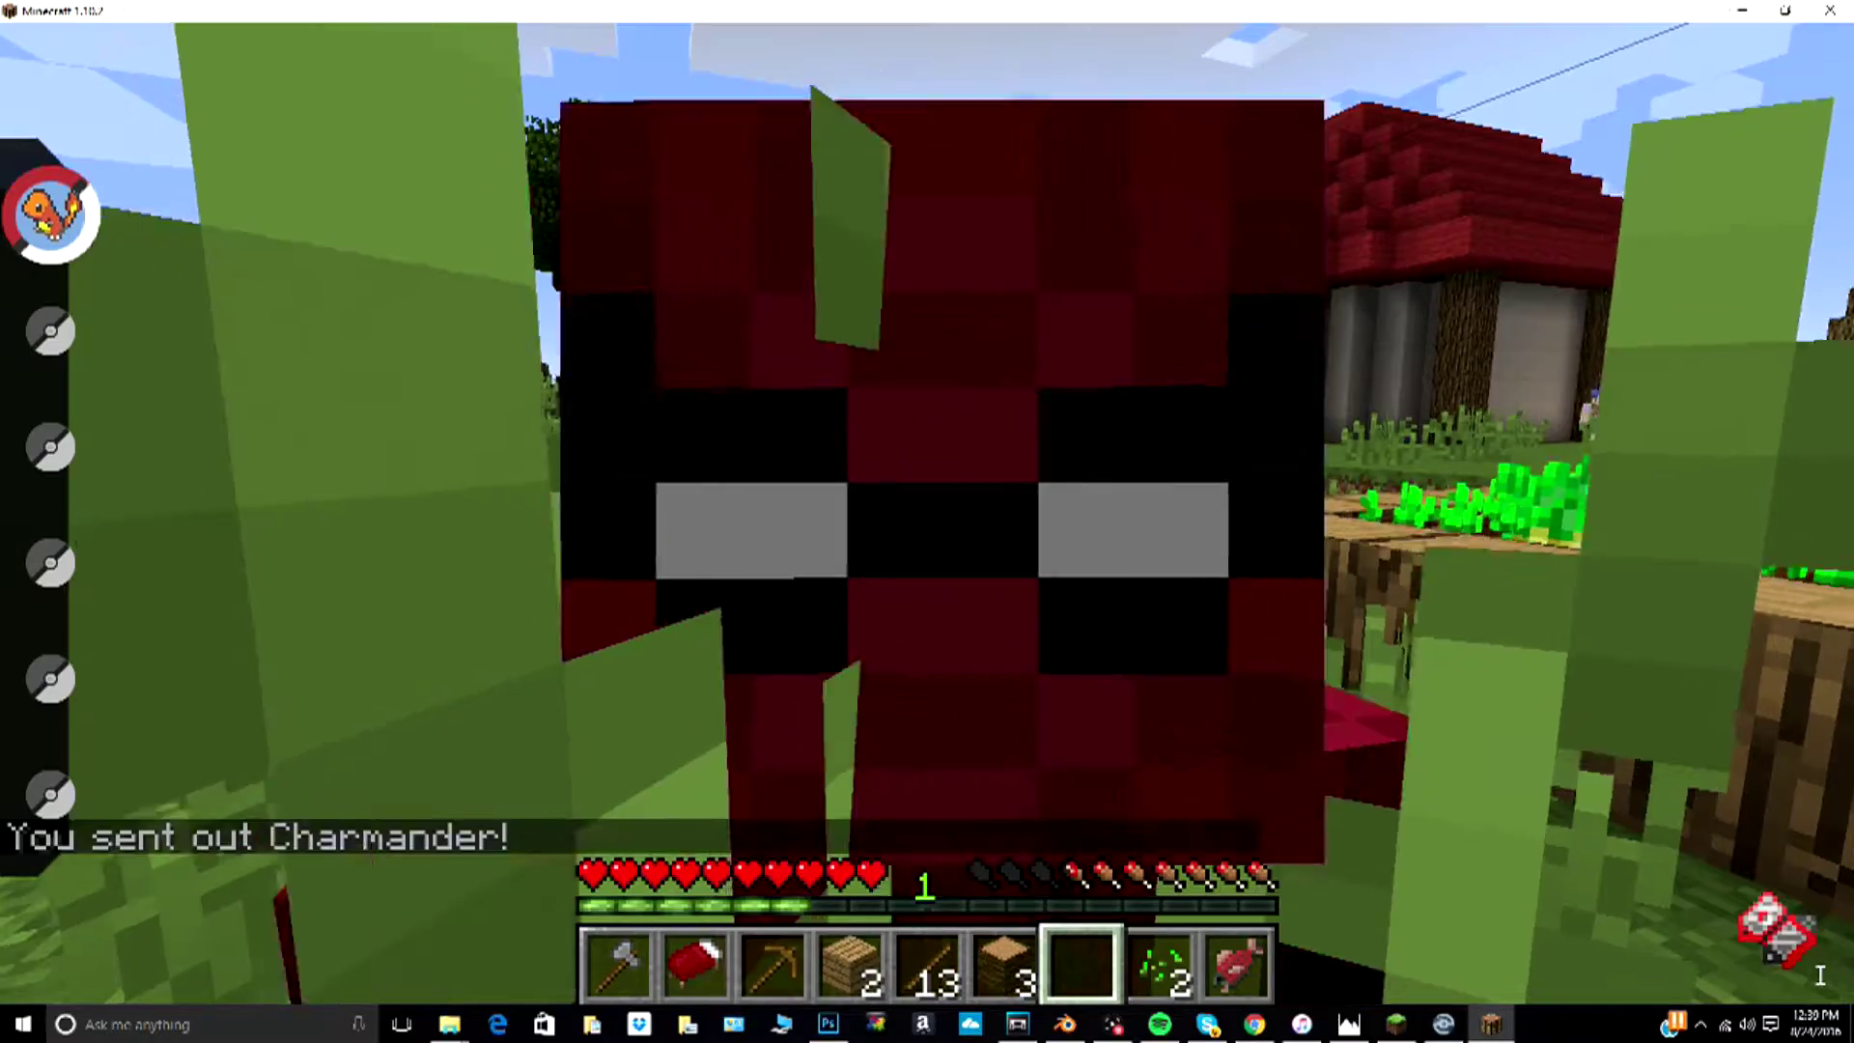
key(w)
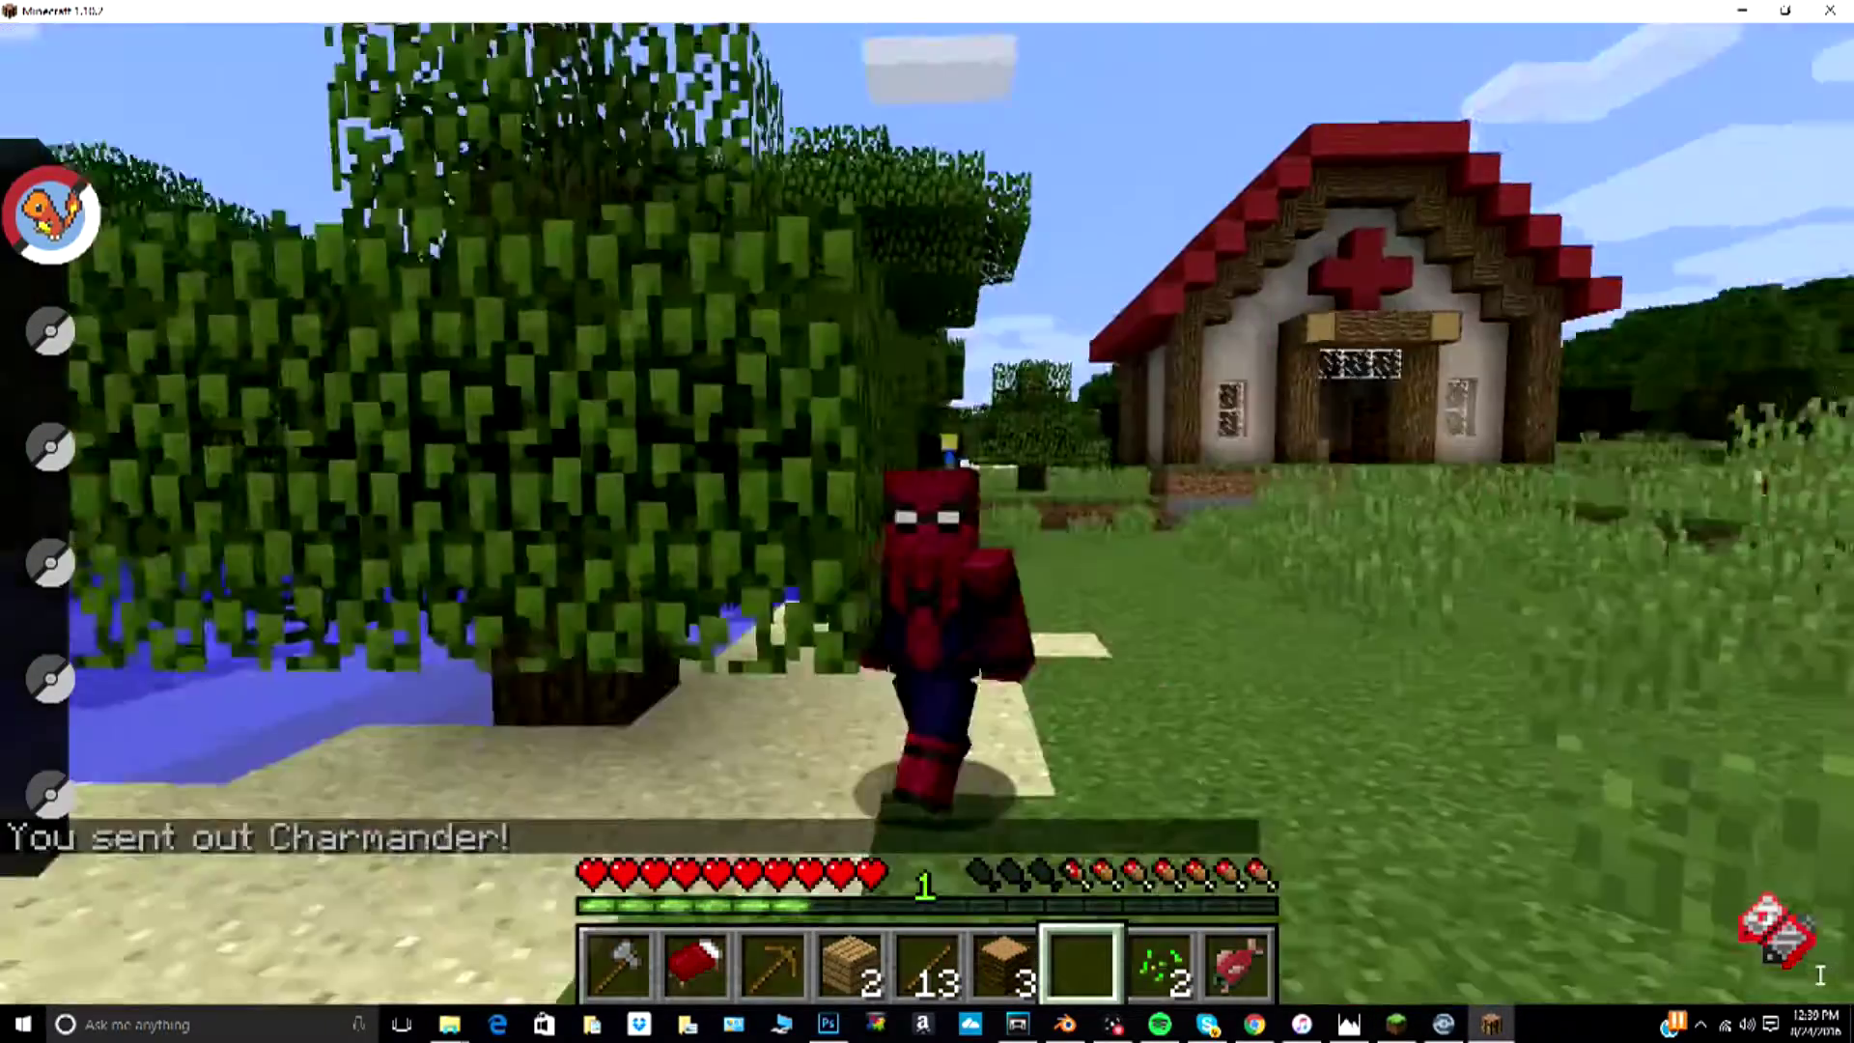
key(w)
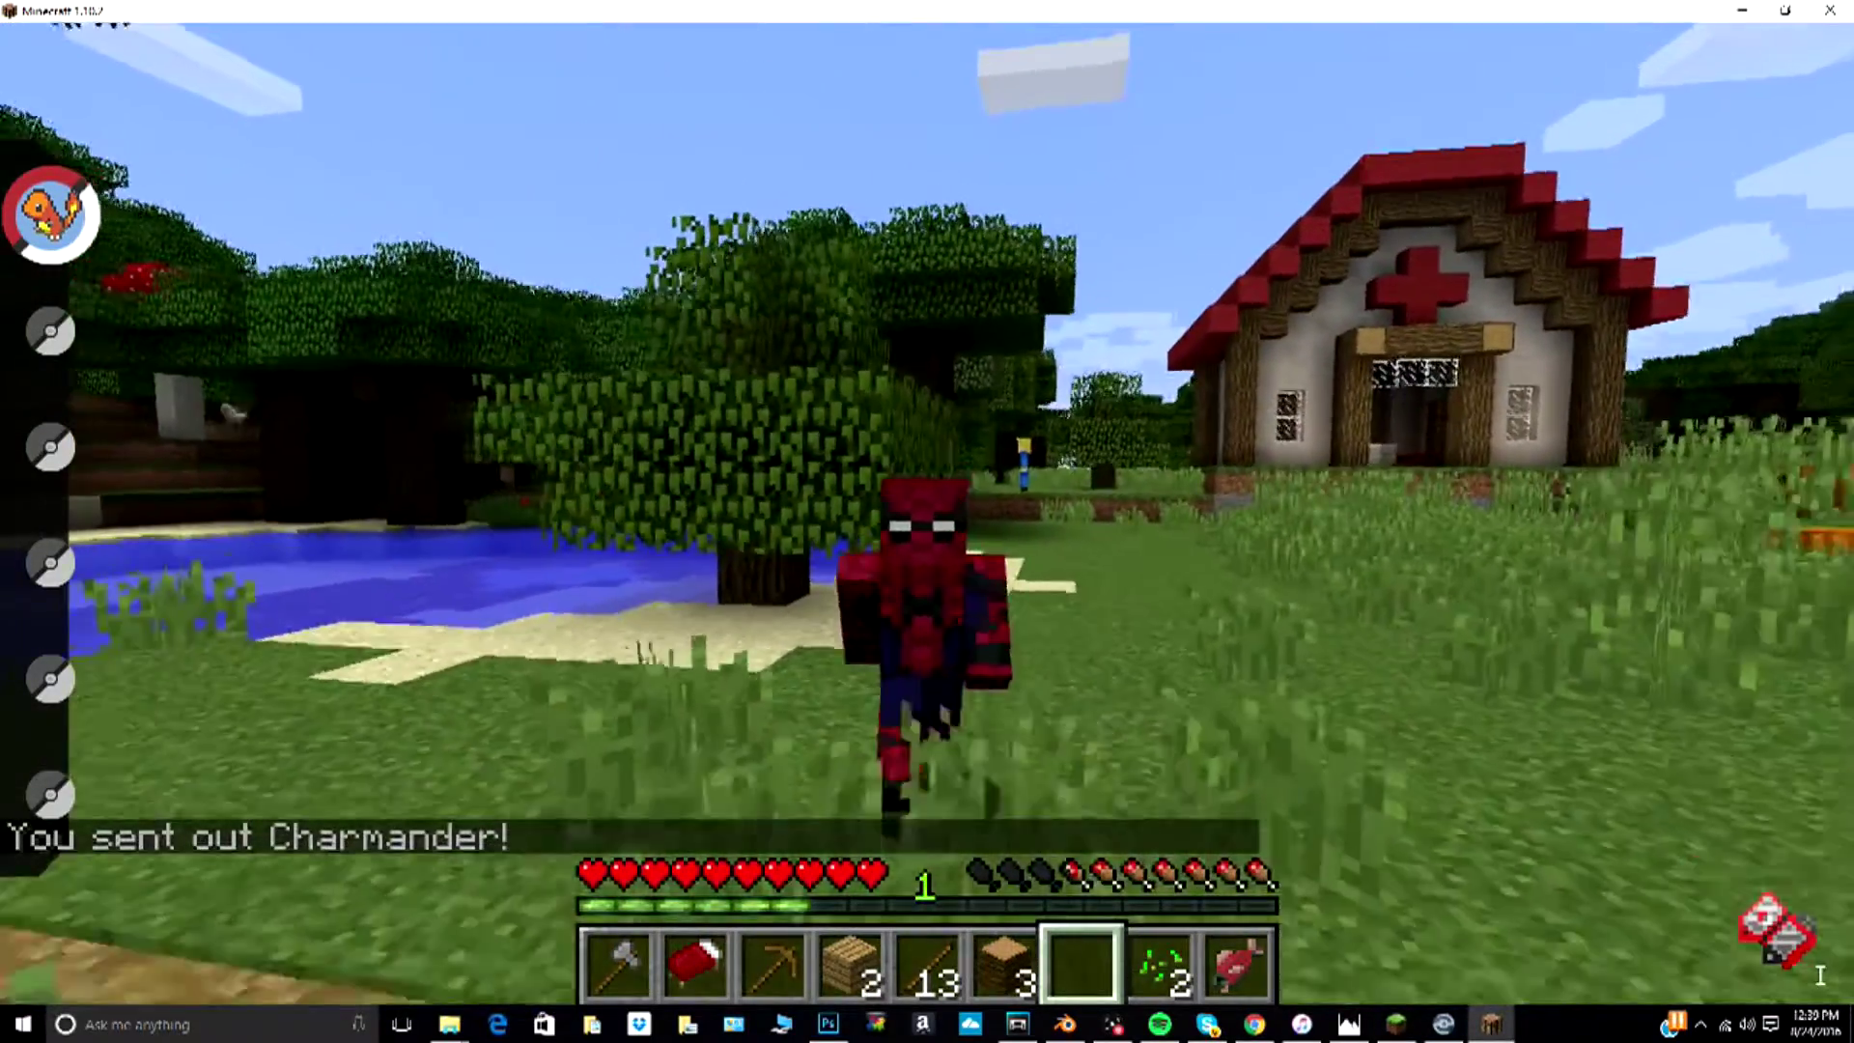
key(w)
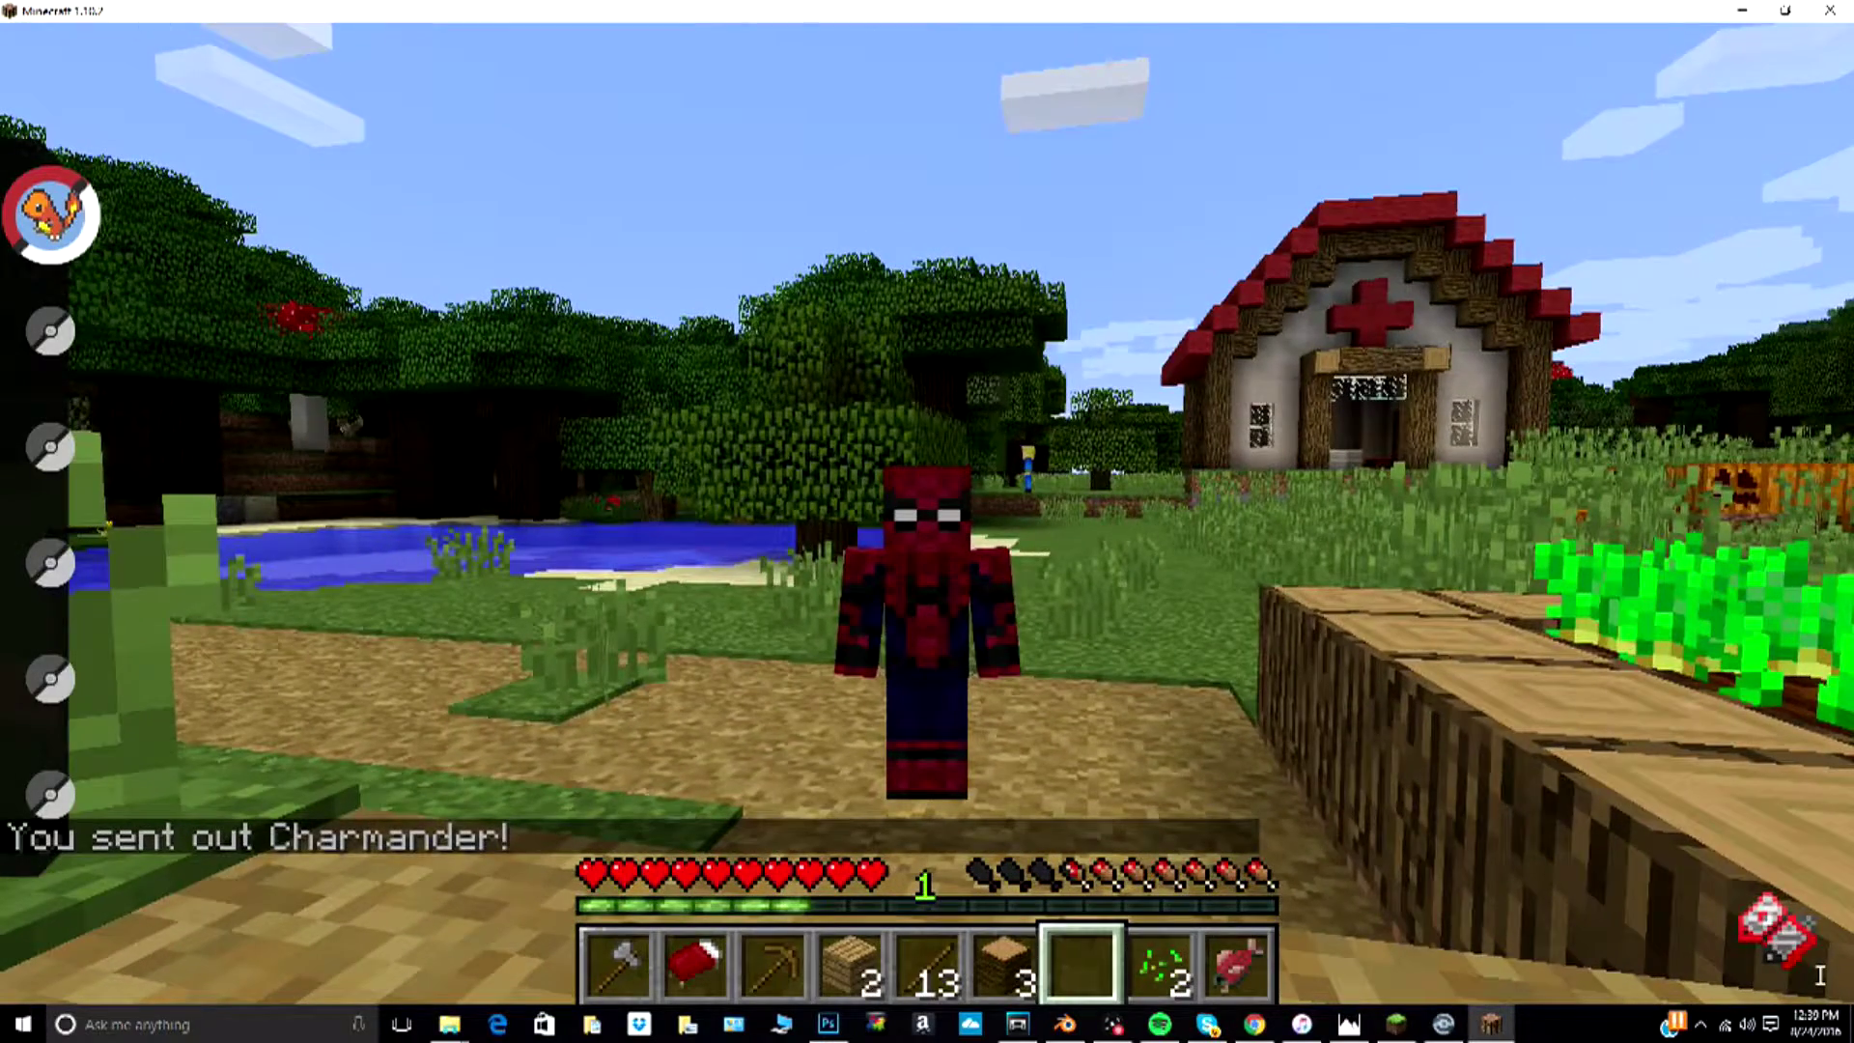
key(w)
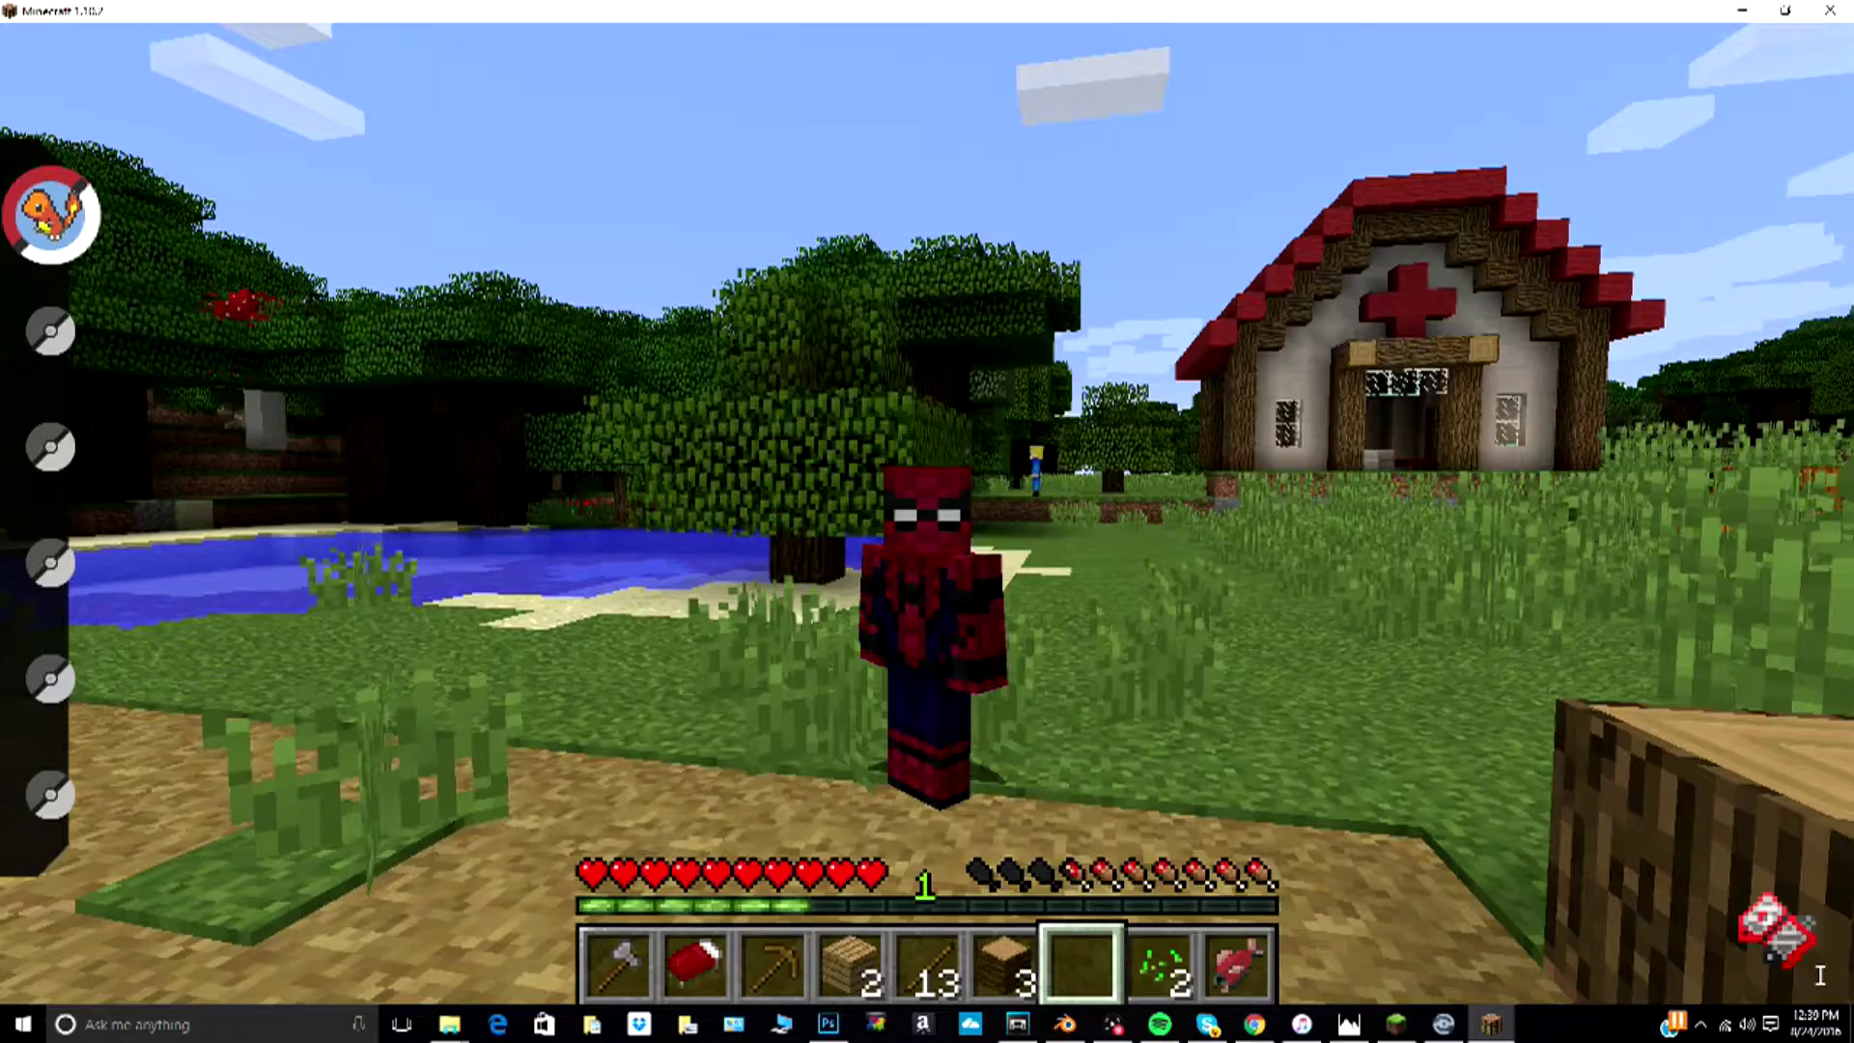
key(w)
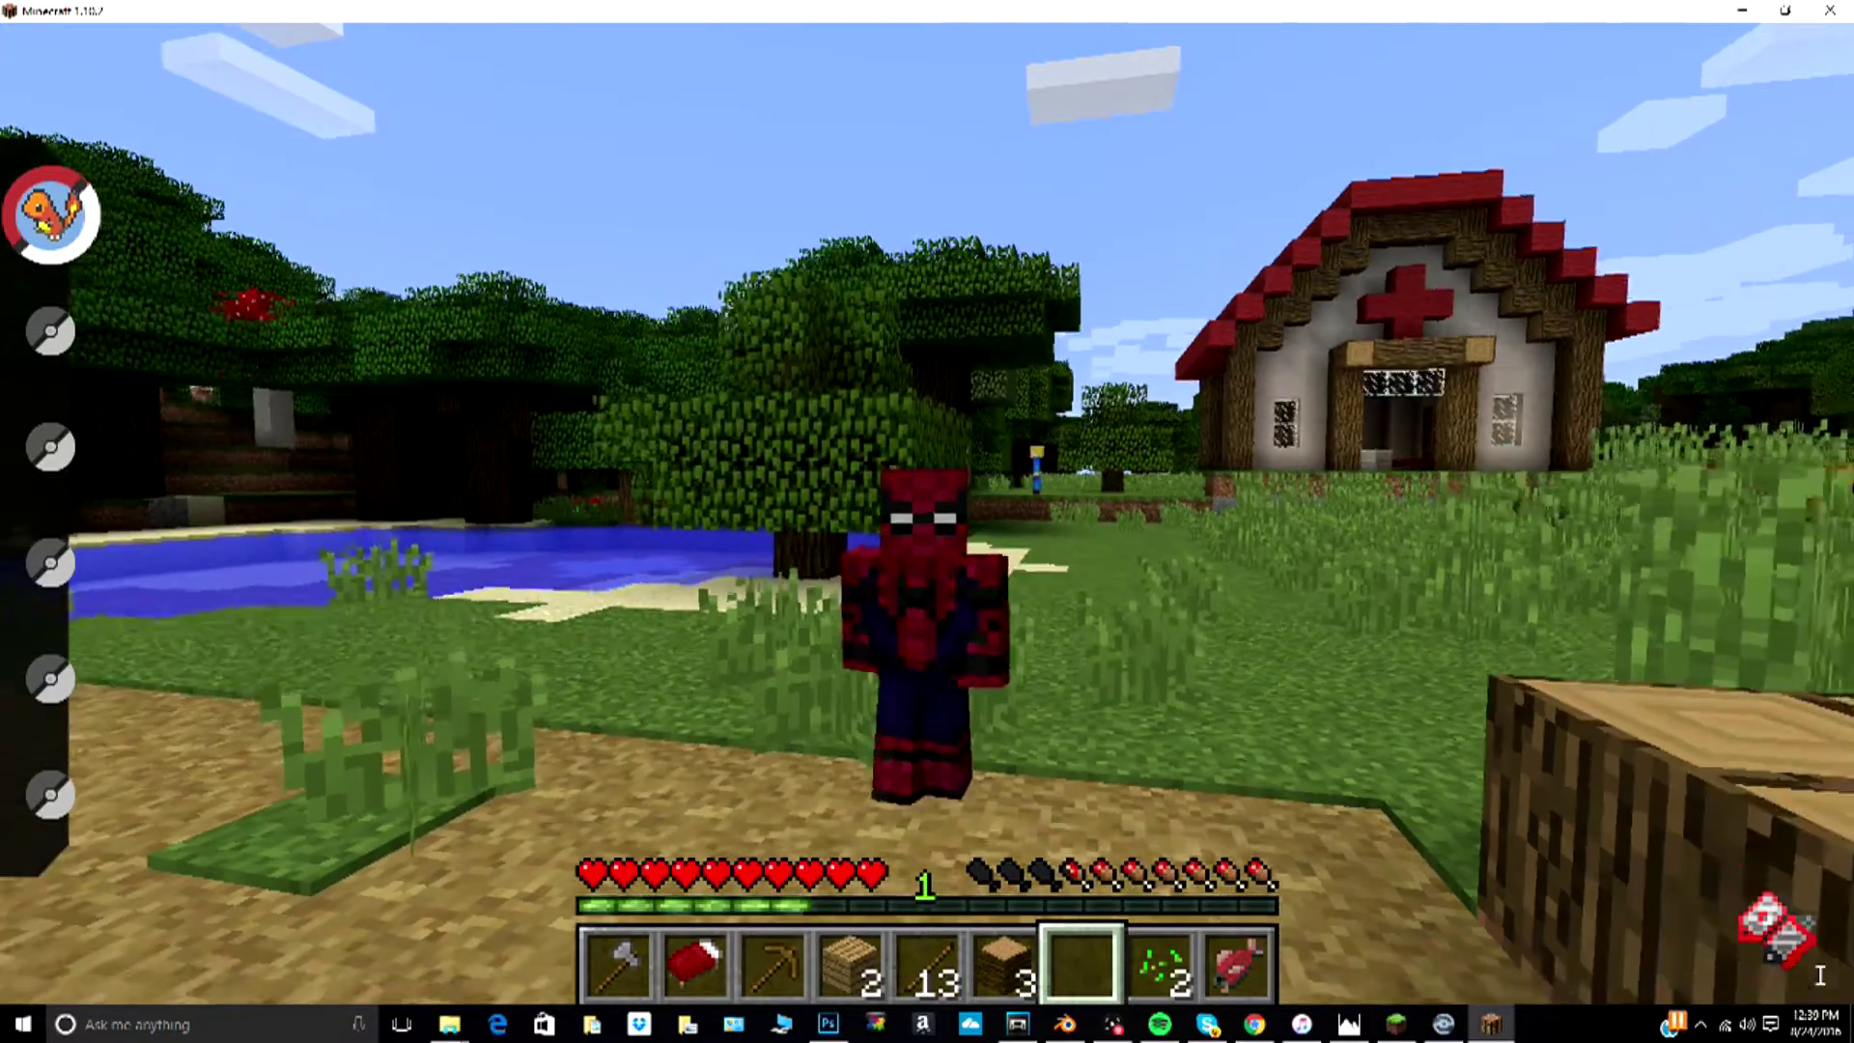
key(w)
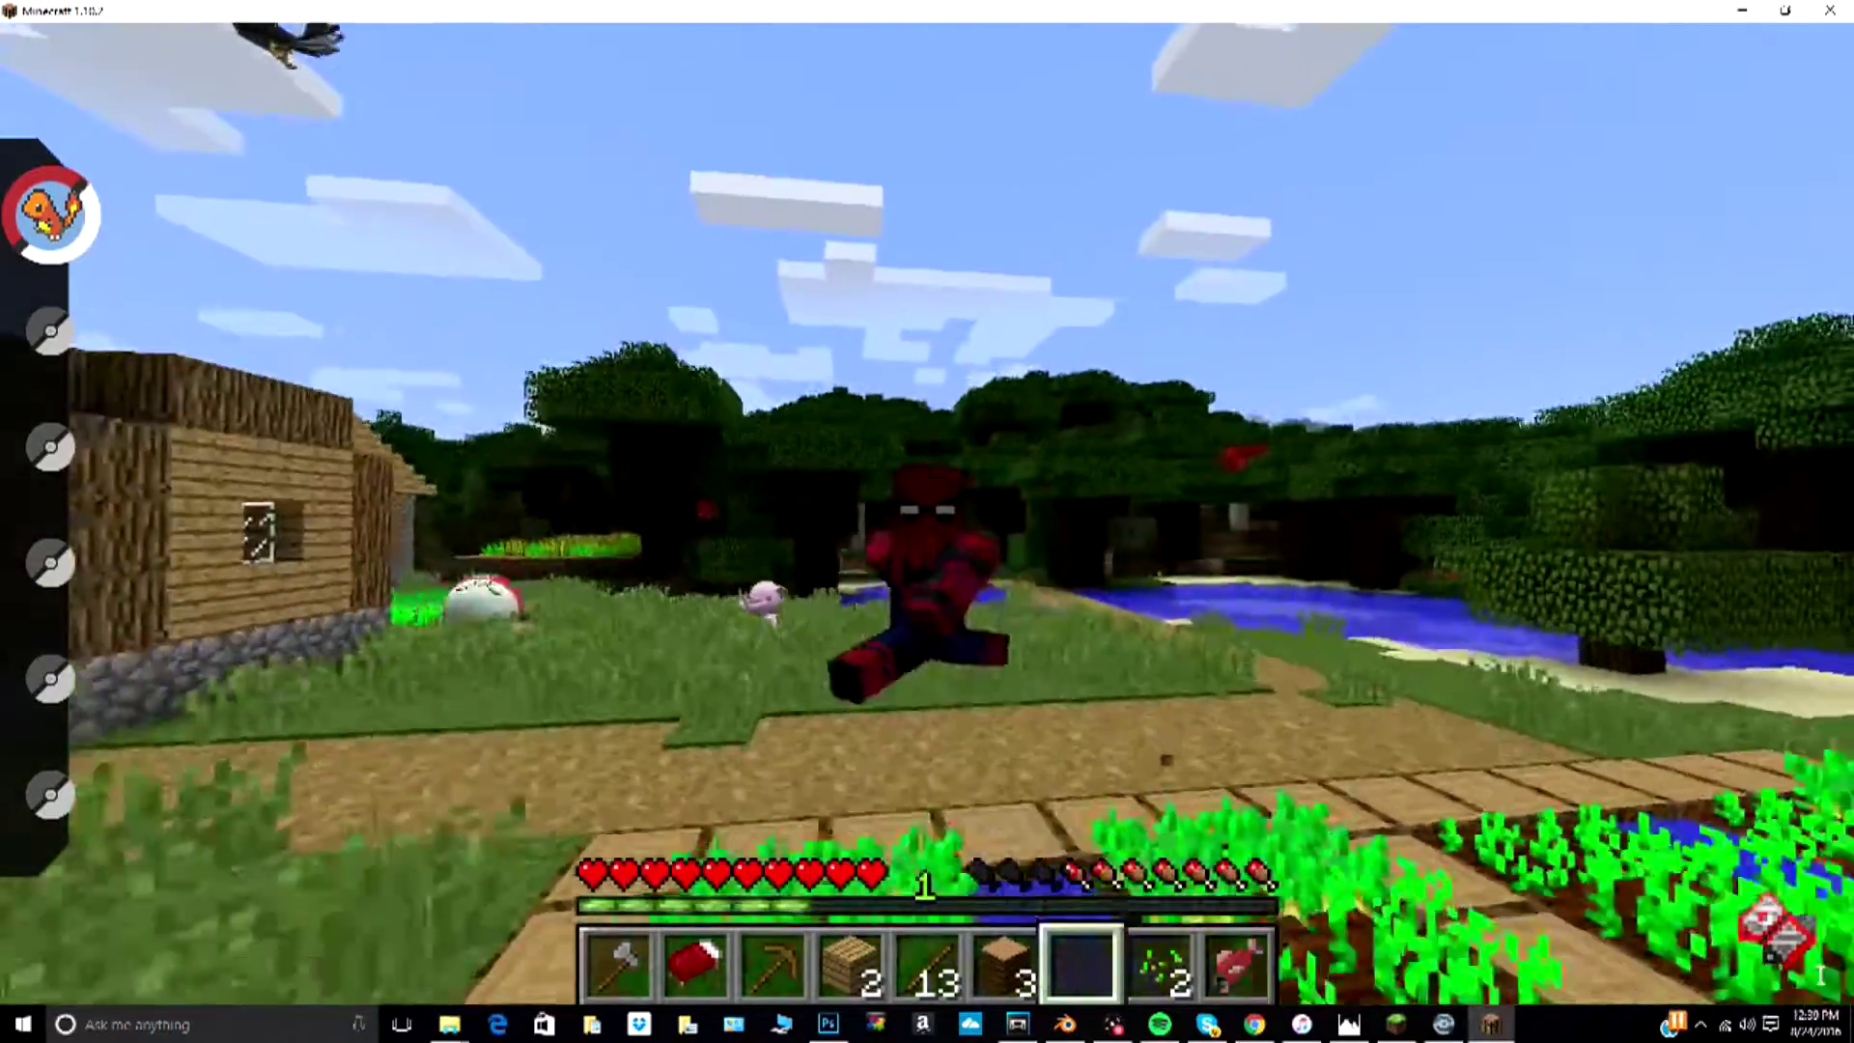
key(w)
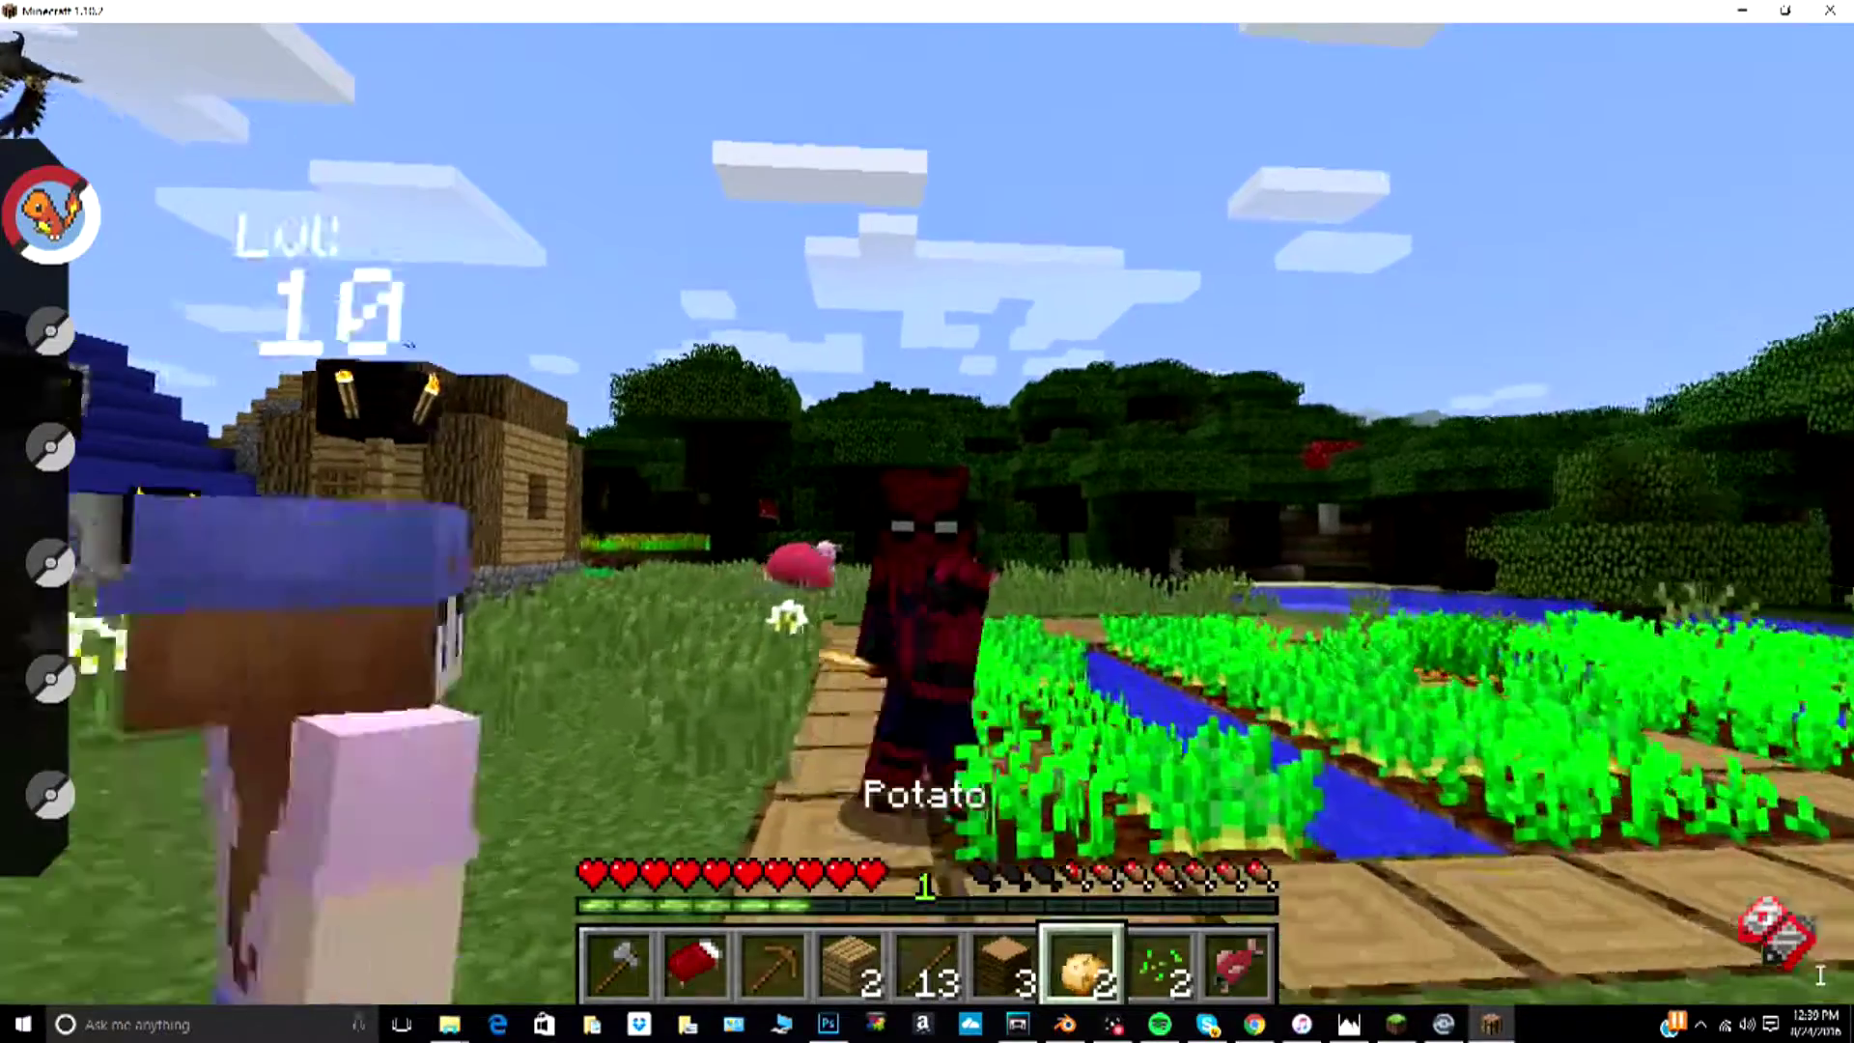